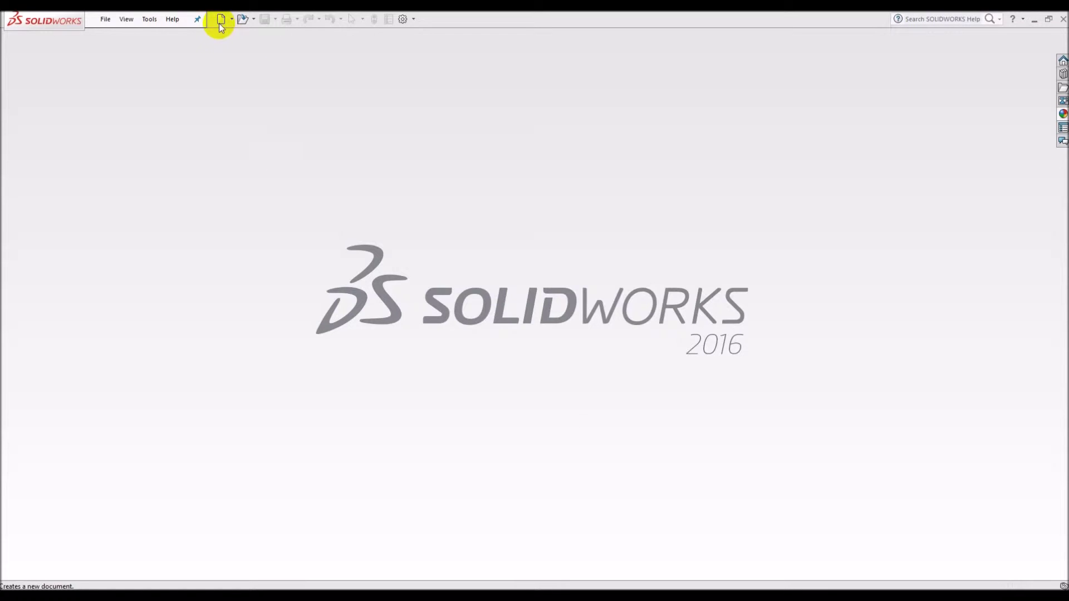
- Start a new SOLIDWORKS document to bring up the part, assembly and drawing templates
click(221, 22)
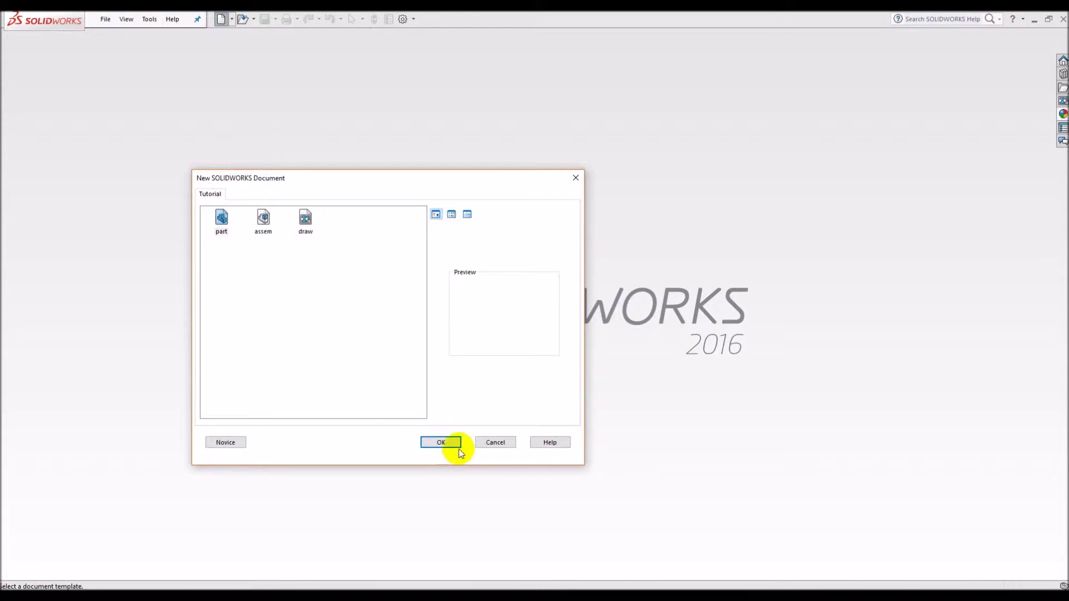
- Create a new part and sketch a circle centred on the origin on the Top plane
click(456, 455)
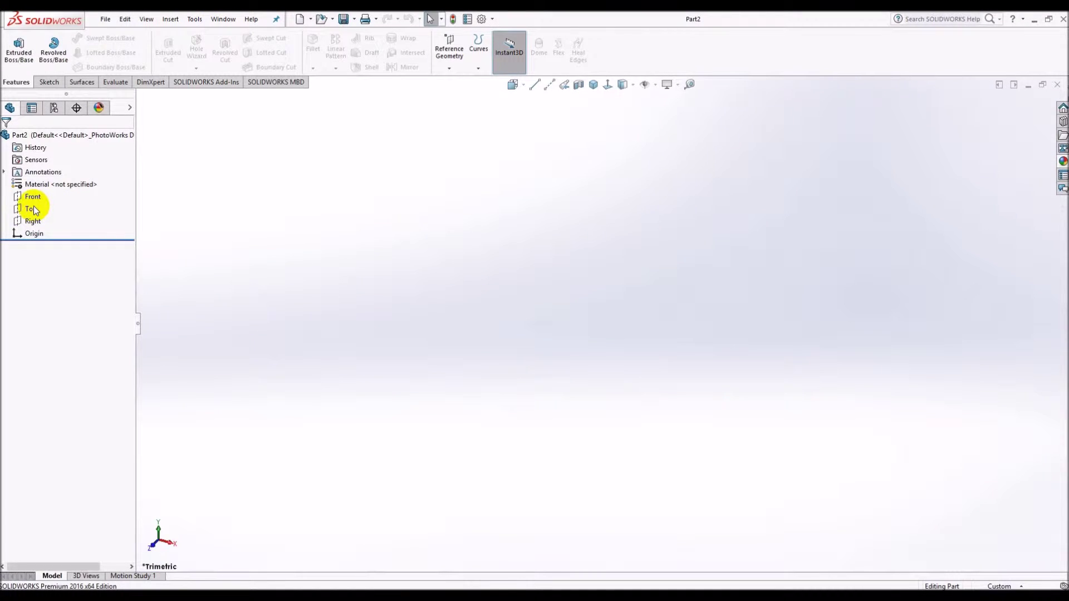
click(33, 199)
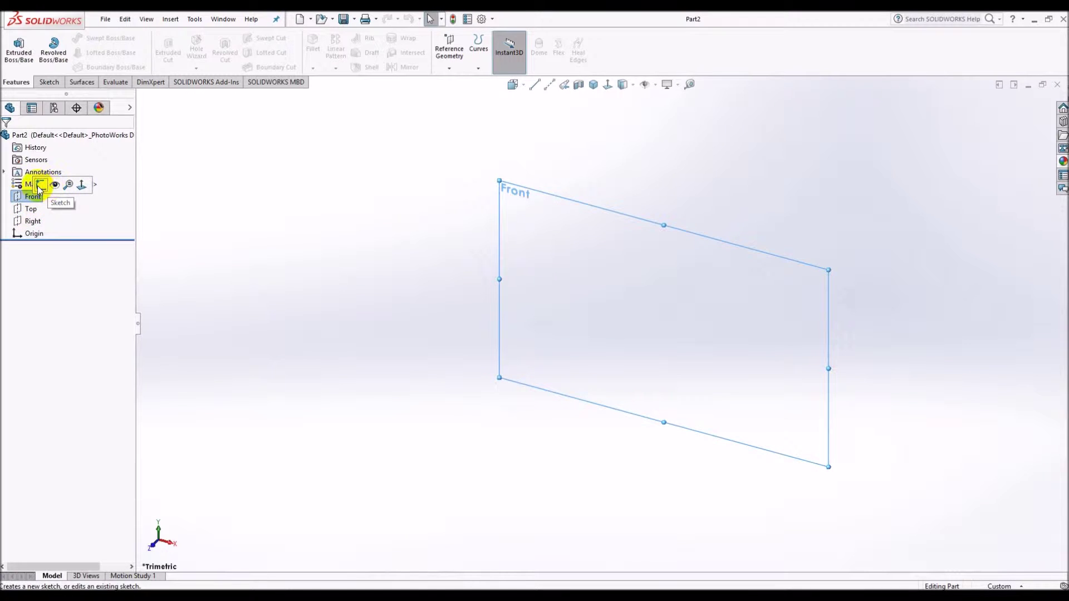
click(30, 211)
click(38, 198)
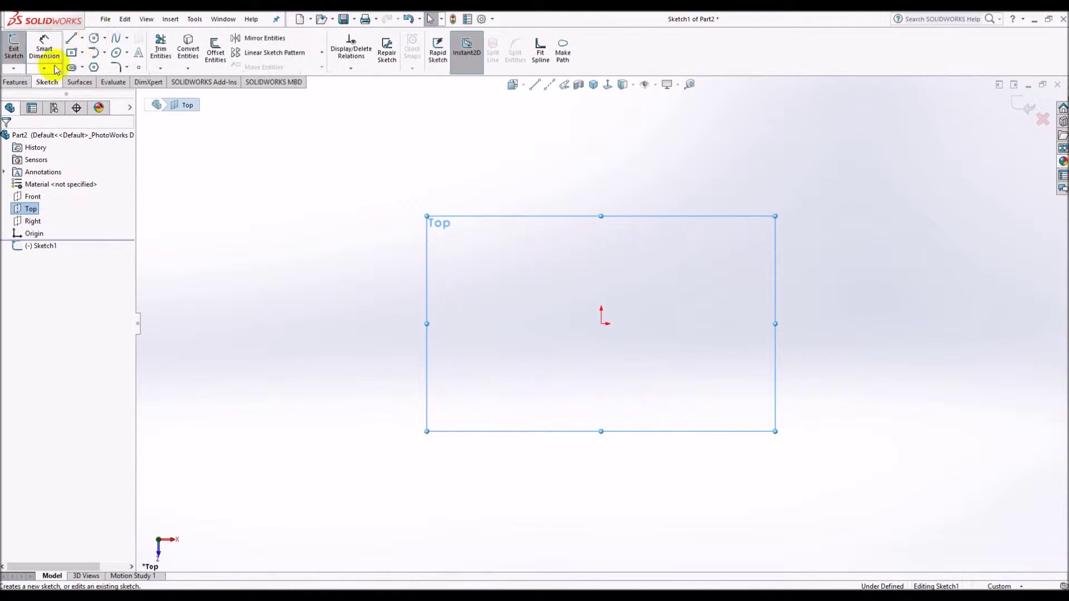
click(94, 38)
click(601, 323)
click(673, 392)
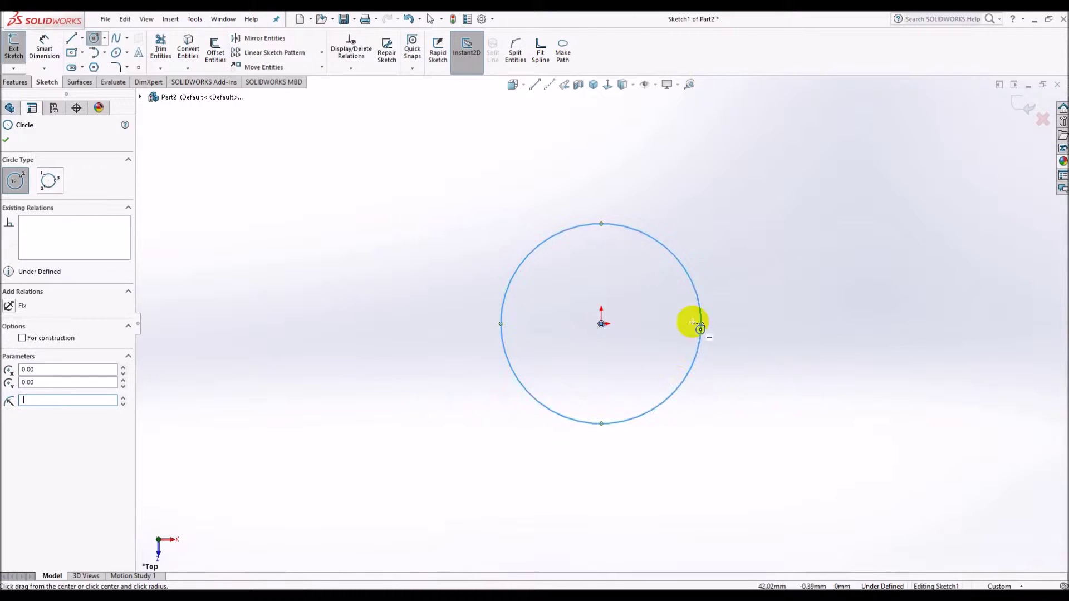
key(Escape)
- Dimension the circle's diameter to 150 mm
click(44, 47)
click(699, 334)
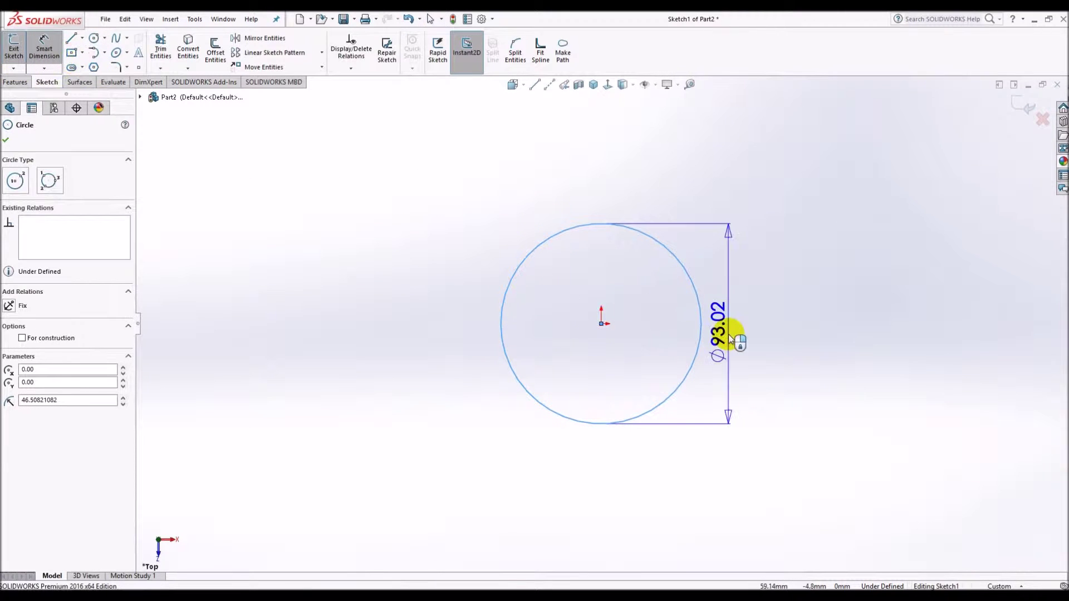
click(805, 311)
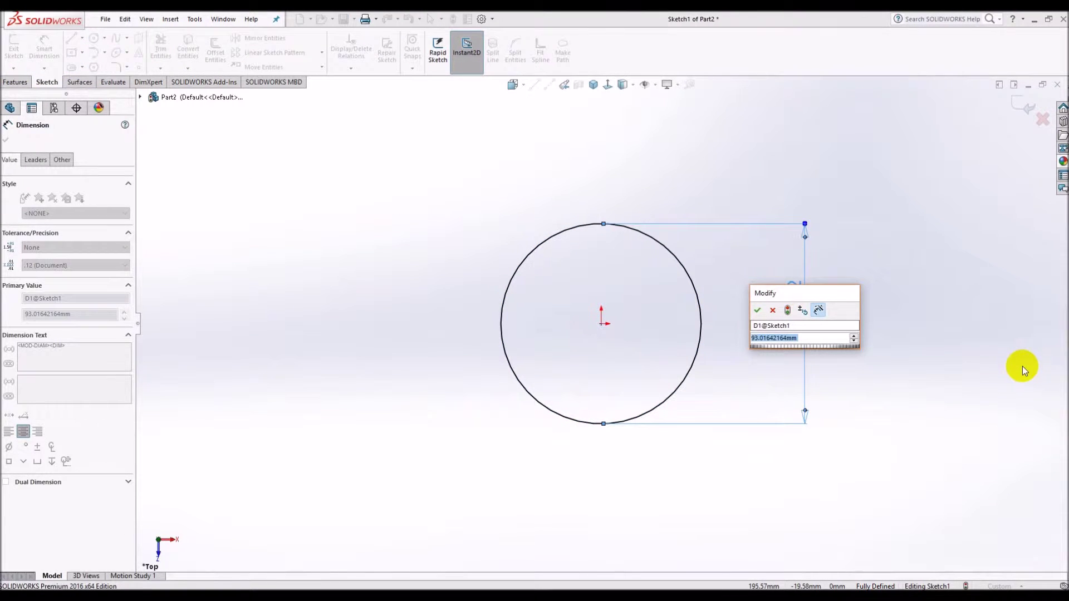
text(150)
key(Return)
key(Escape)
- Extrude the circle 10 mm into a disc (Boss-Extrude1)
click(15, 82)
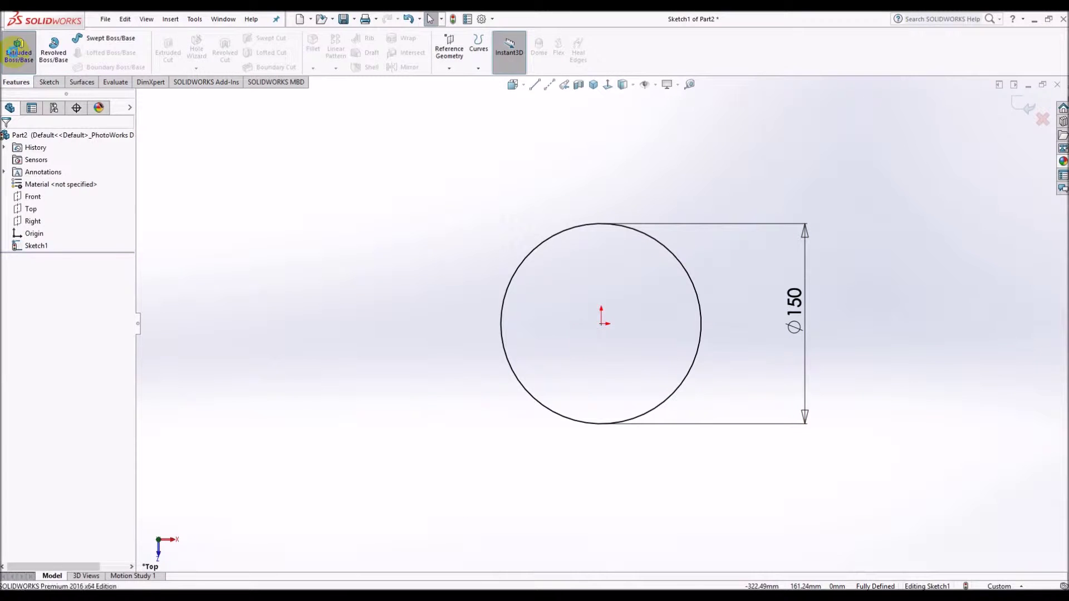
click(17, 53)
click(6, 139)
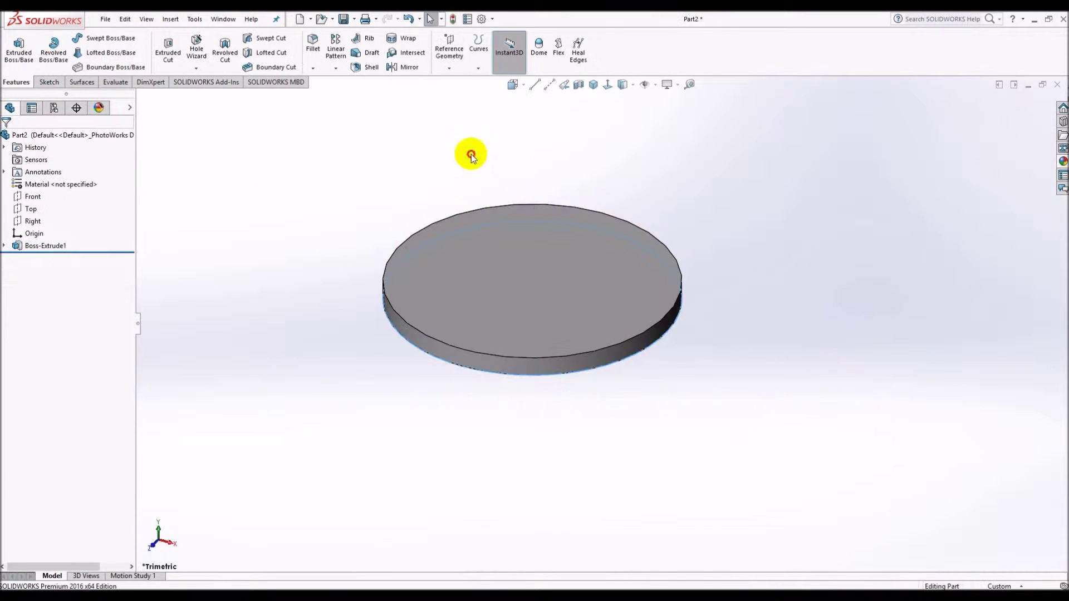
click(522, 283)
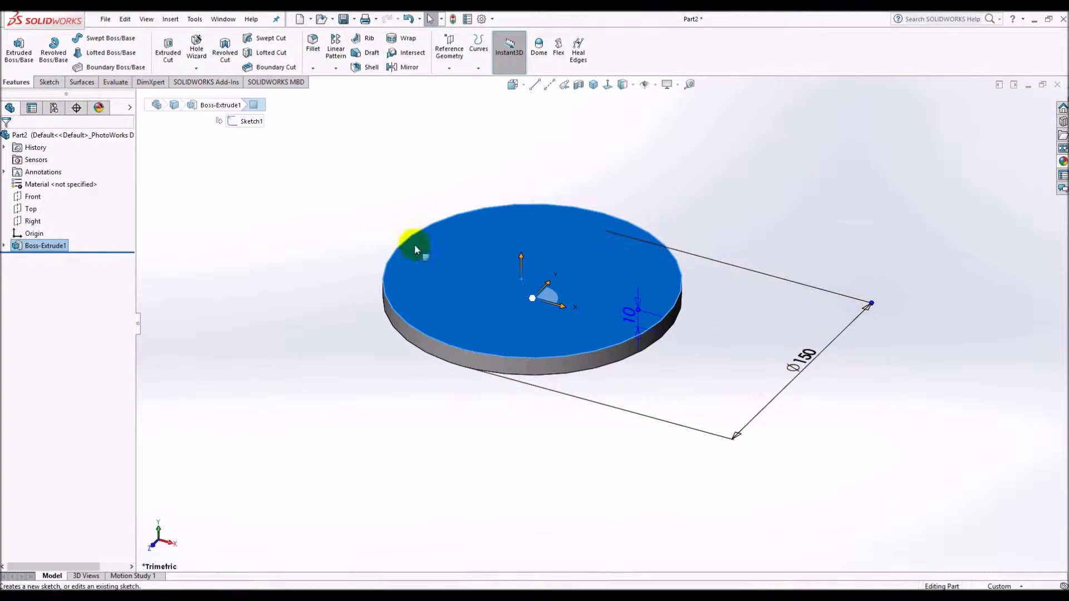
- Sketch a small circle centred on the origin on the disc's flat face
click(473, 379)
mouse_move(526, 435)
middle_down()
mouse_move(583, 443)
mouse_move(556, 429)
mouse_move(512, 346)
mouse_move(508, 287)
middle_up()
click(509, 286)
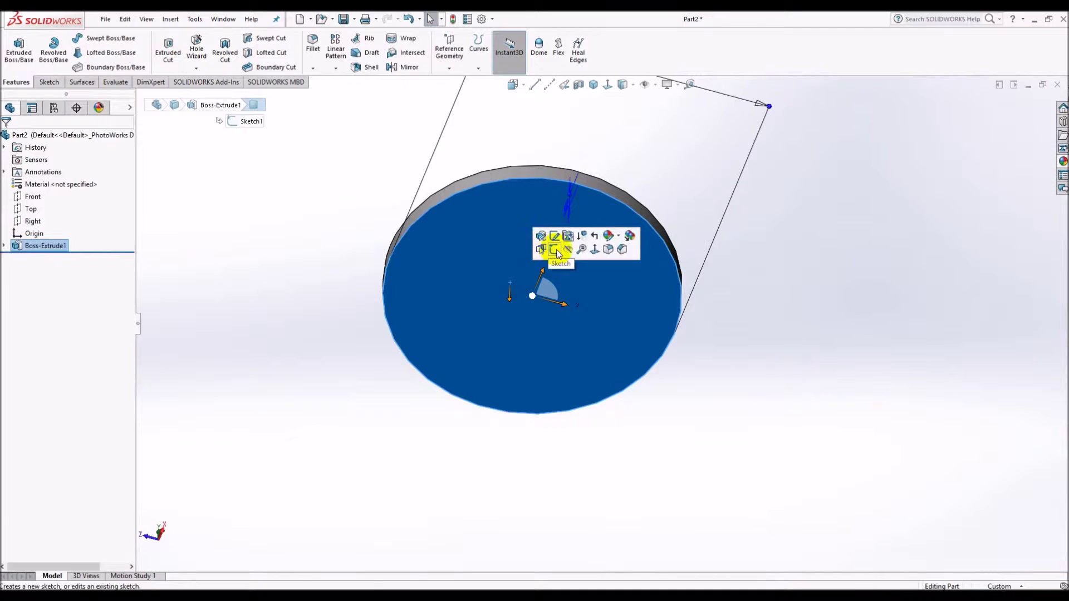
click(549, 248)
click(94, 37)
click(601, 322)
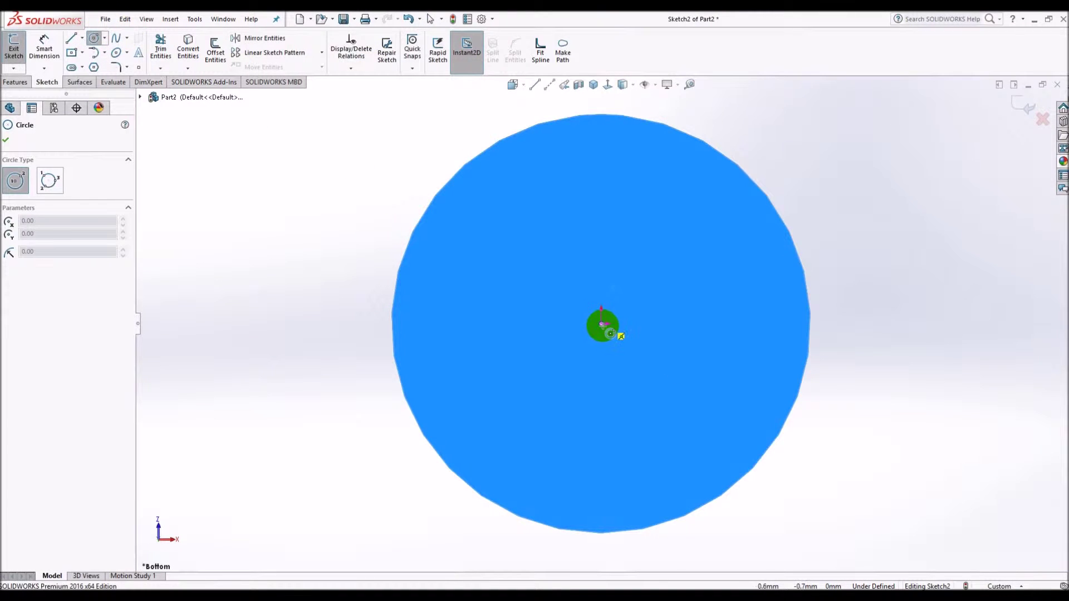
click(637, 271)
- Dimension the small circle's diameter to 15 mm
click(733, 306)
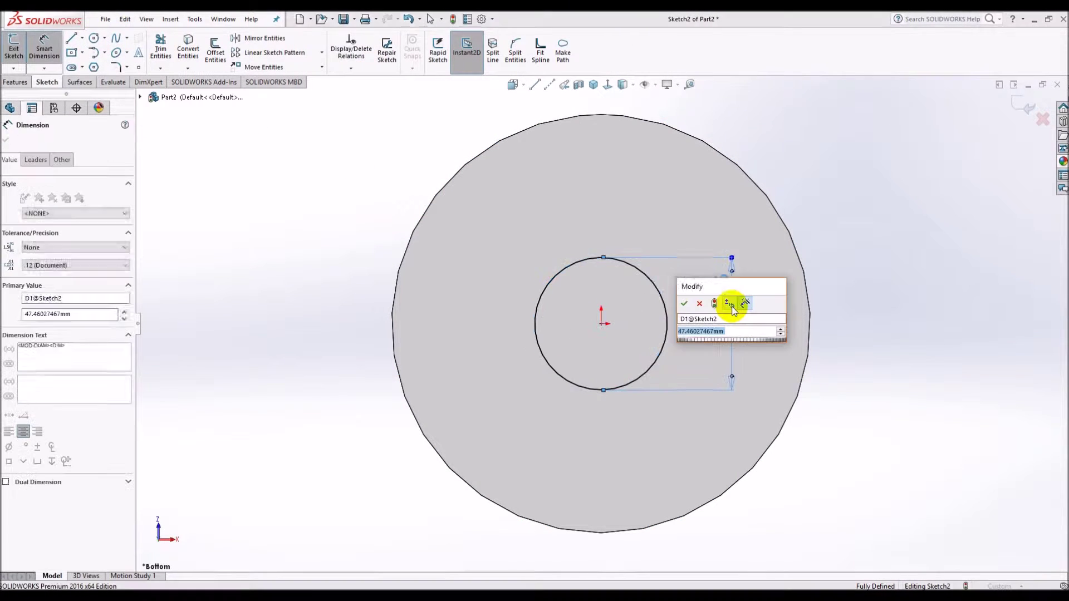
text(25)
key(Return)
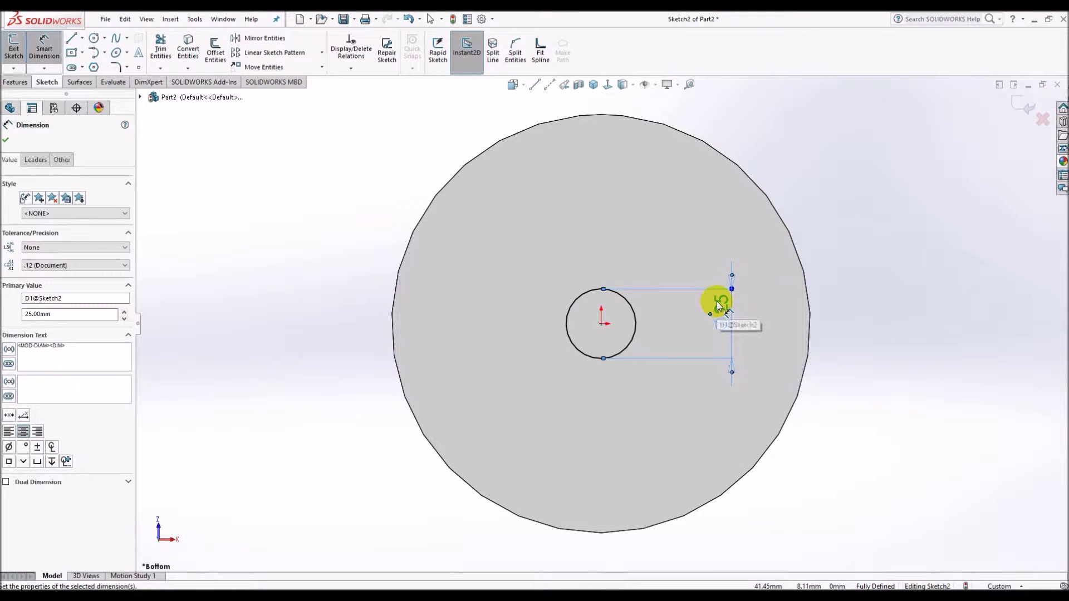
key(Escape)
double_click(718, 305)
text(15)
key(Return)
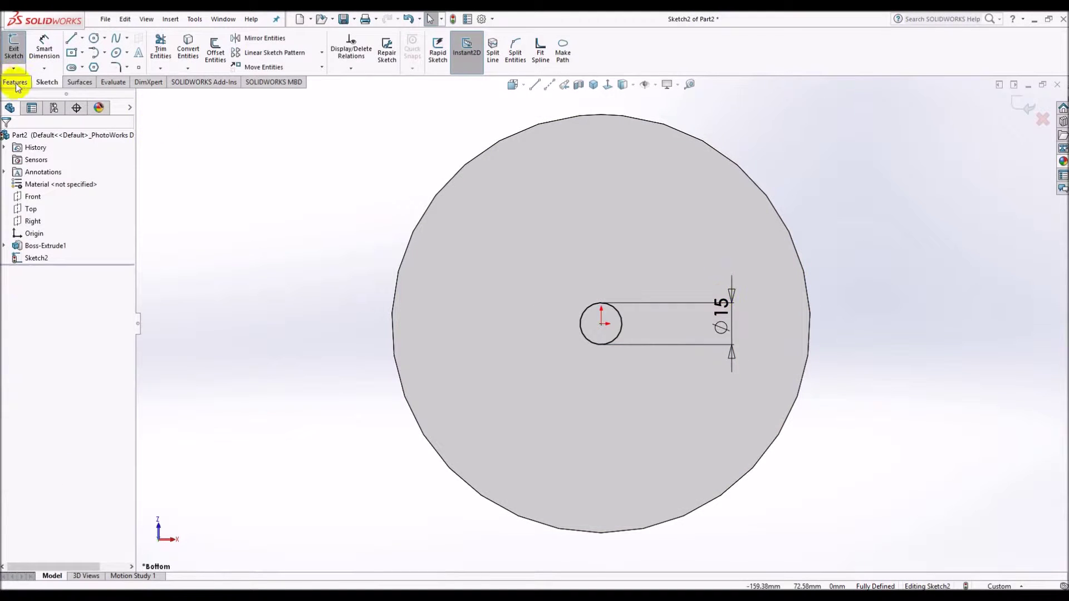
- Extrude the 15 mm circle 20 mm into a shaft (Boss-Extrude2)
click(16, 83)
click(19, 50)
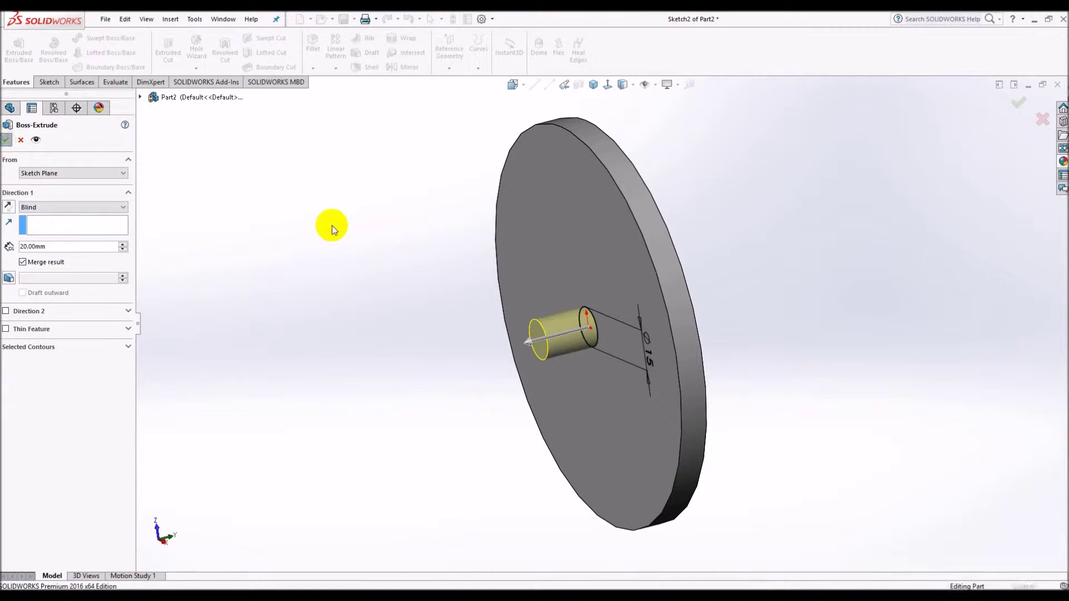
key(Return)
click(482, 19)
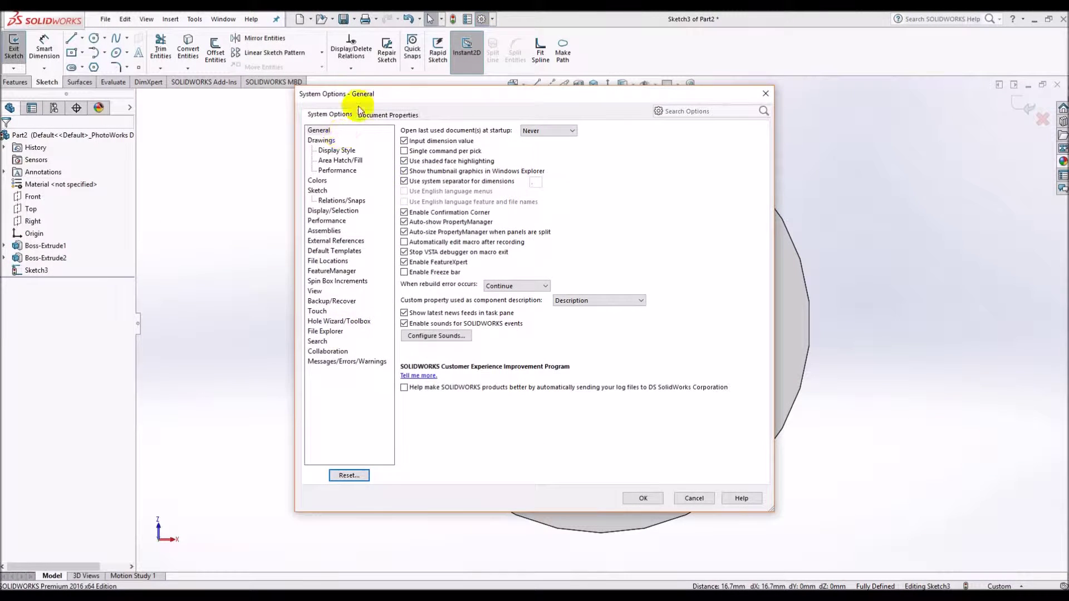
- Raise the document's shaded image quality in Document Properties
click(388, 115)
click(329, 241)
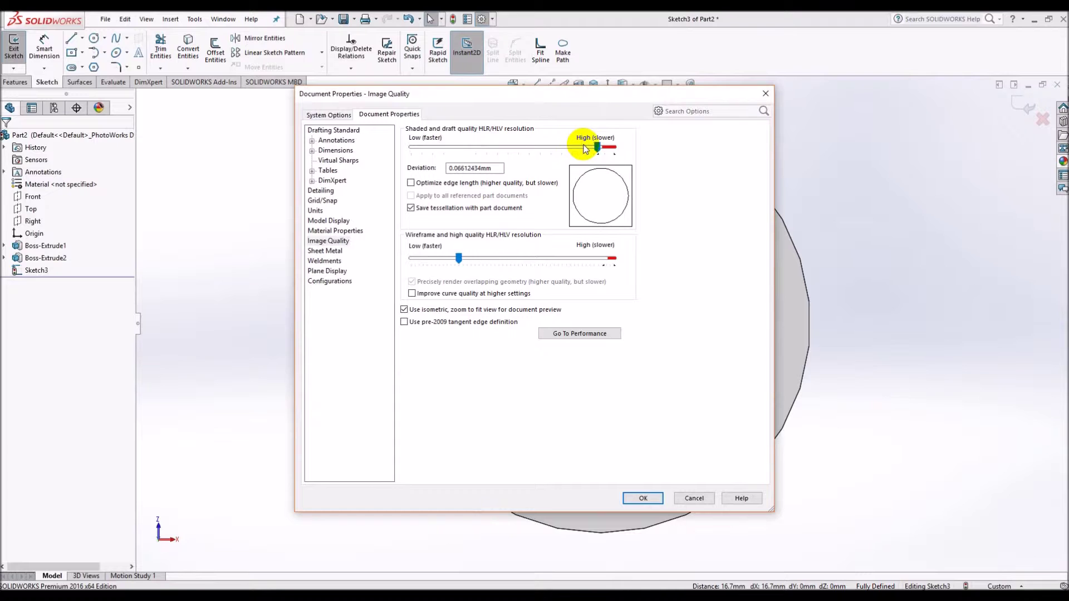
click(634, 500)
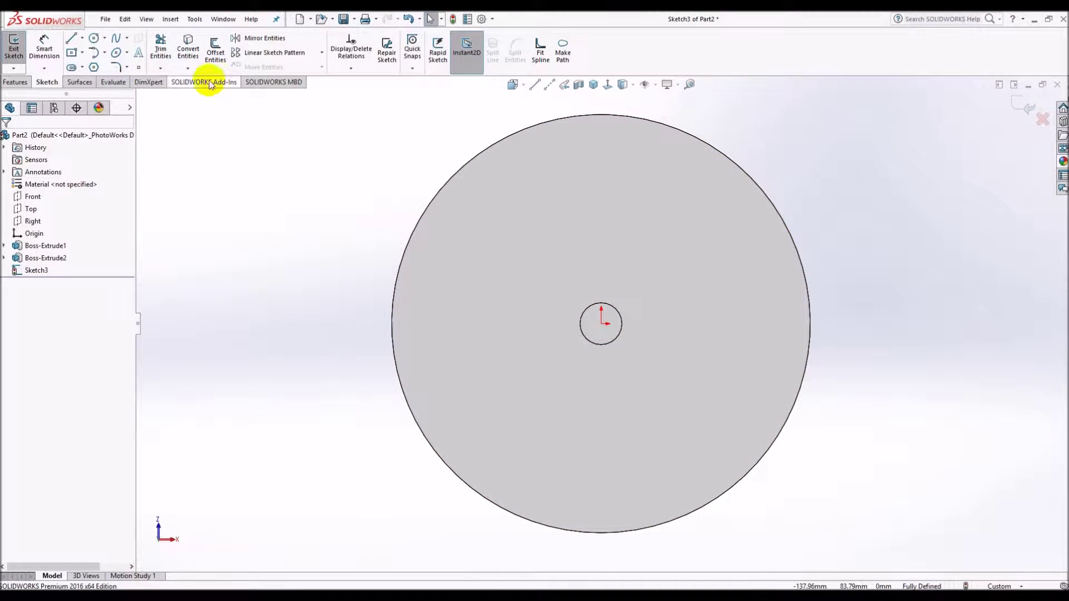
- Draw a straight slot, its end equal to the shaft circle and coincident with the origin
click(72, 67)
click(436, 325)
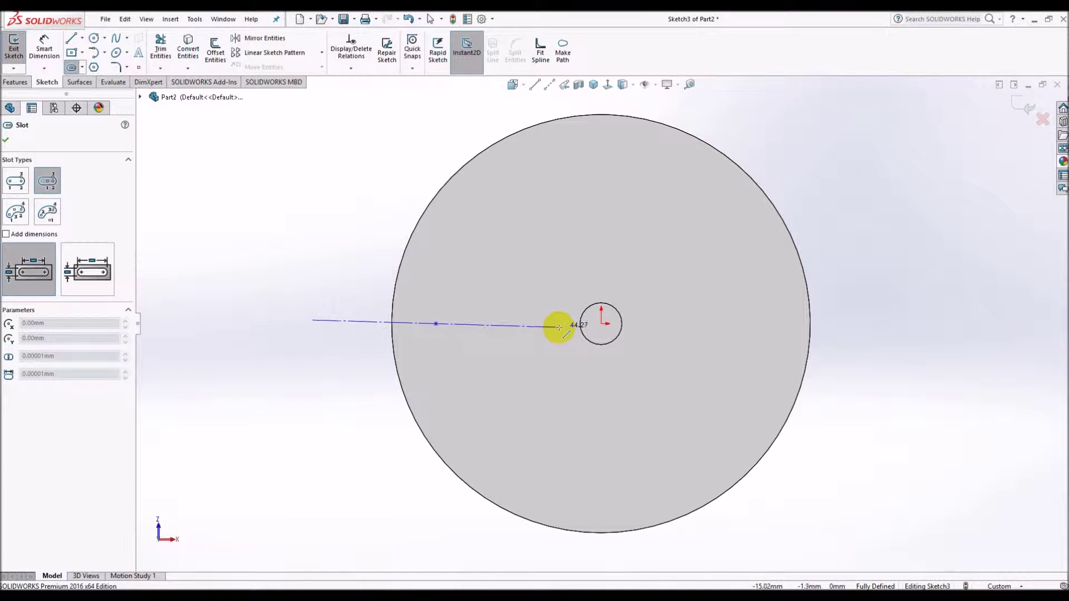
click(551, 324)
click(551, 299)
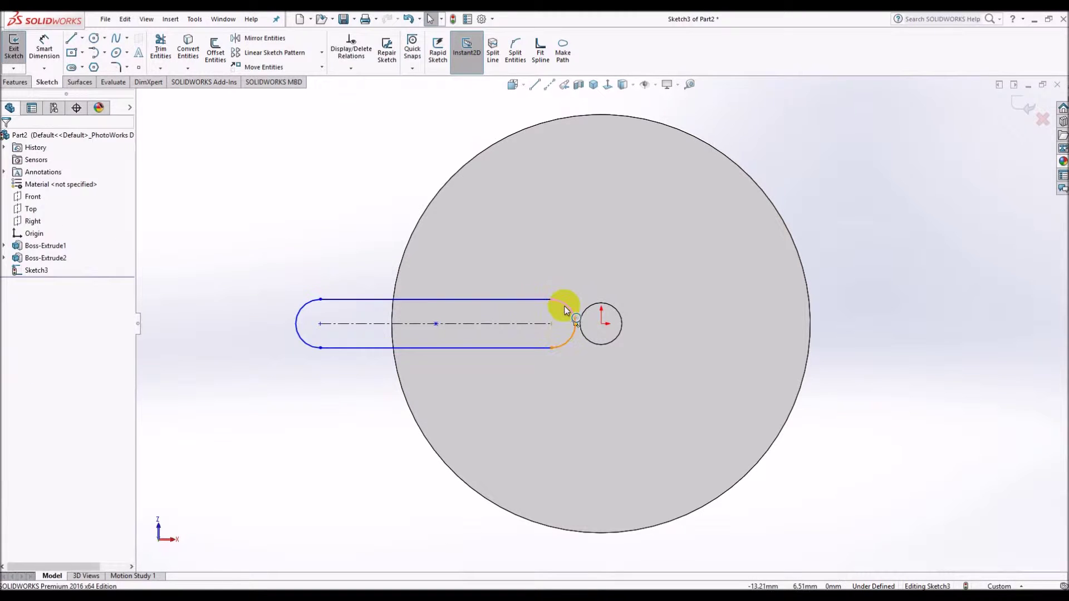
ctrl+click(613, 308)
click(684, 260)
click(551, 324)
ctrl+click(602, 323)
click(661, 277)
key(Escape)
- Dimension the slot length to 100 mm
click(516, 324)
click(479, 229)
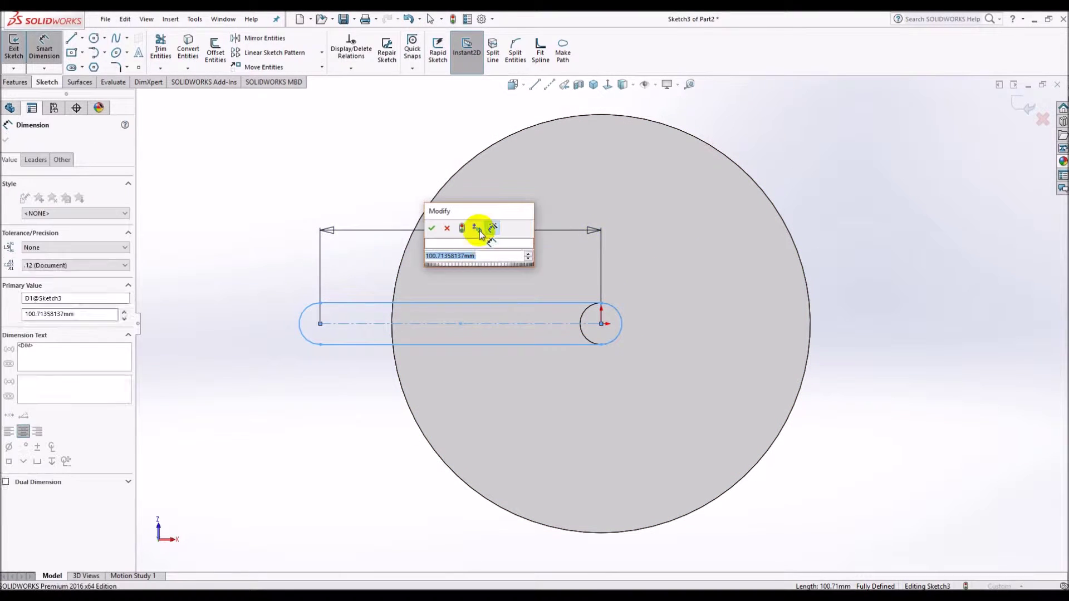
text(100)
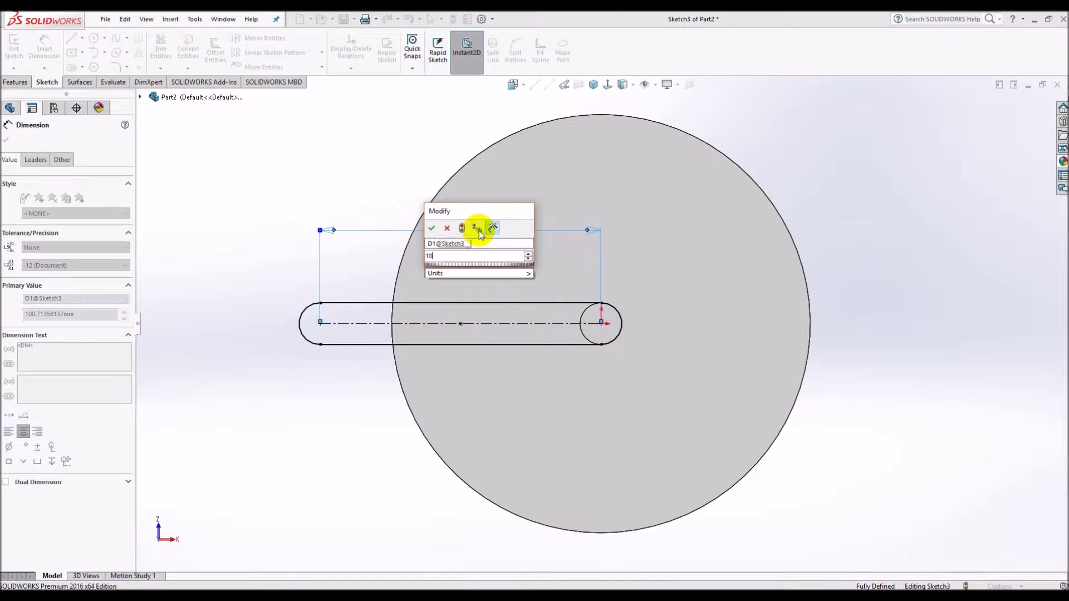
key(Return)
click(318, 176)
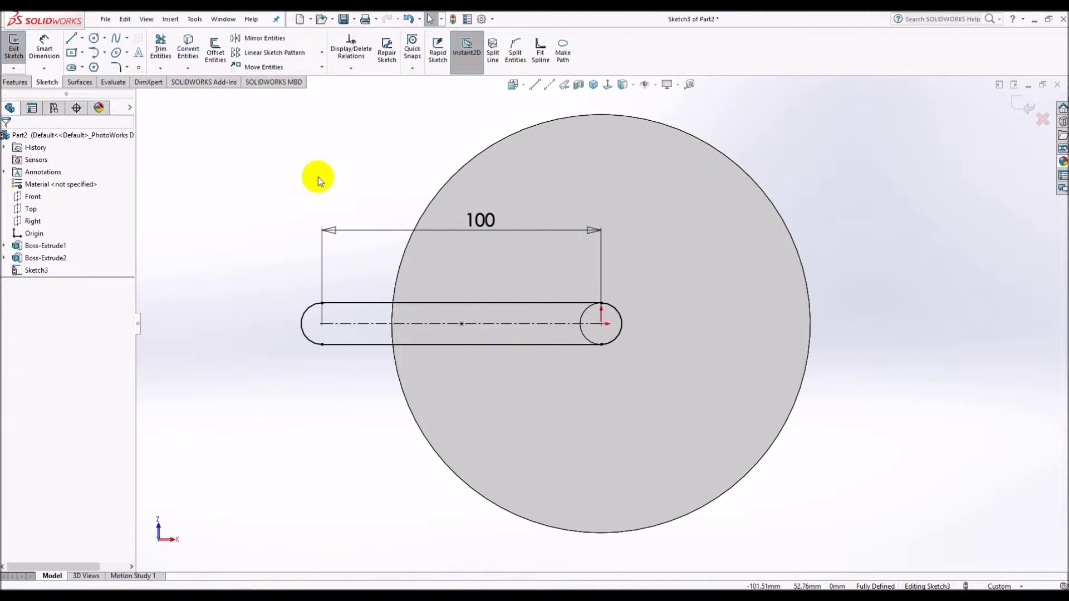
- Extrude the slot 10 mm into an arm (Boss-Extrude3)
click(14, 84)
click(19, 49)
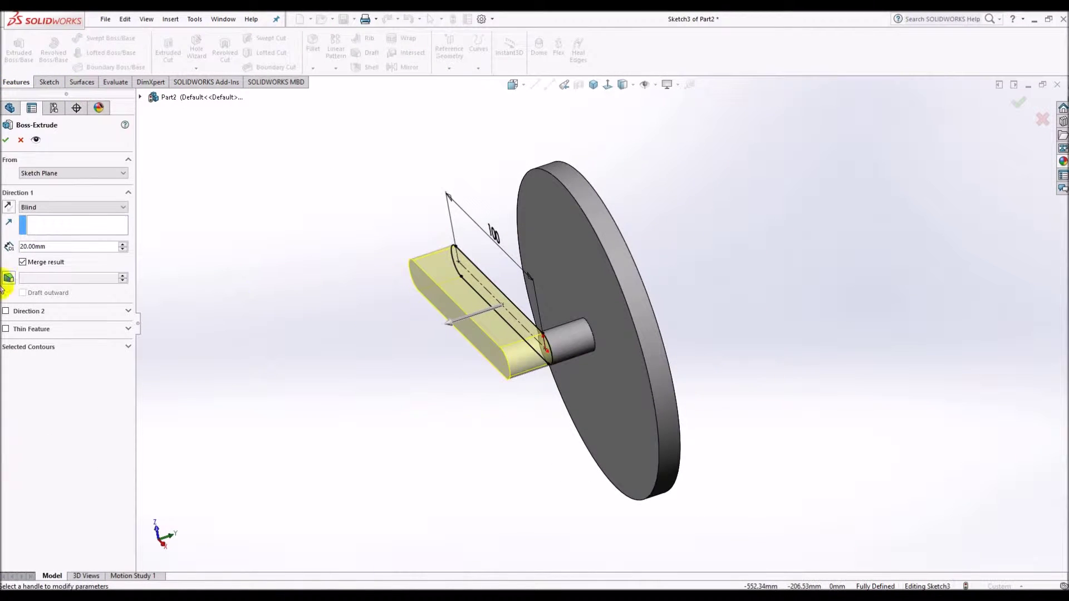
text(10)
key(Return)
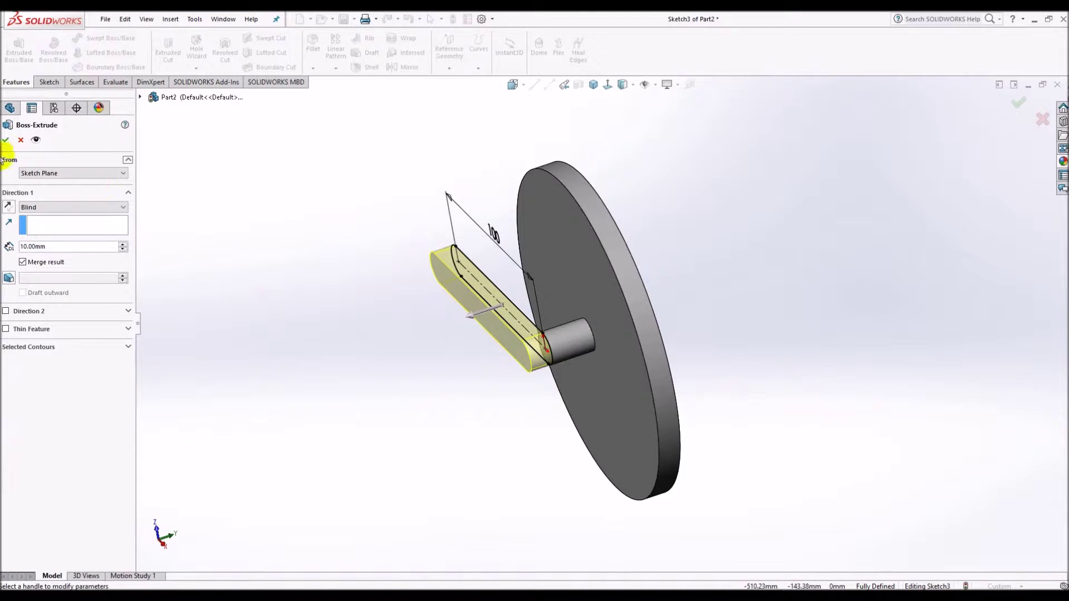
key(Return)
click(492, 273)
- Sketch a slot-width circle at the far end of the arm's face
click(498, 254)
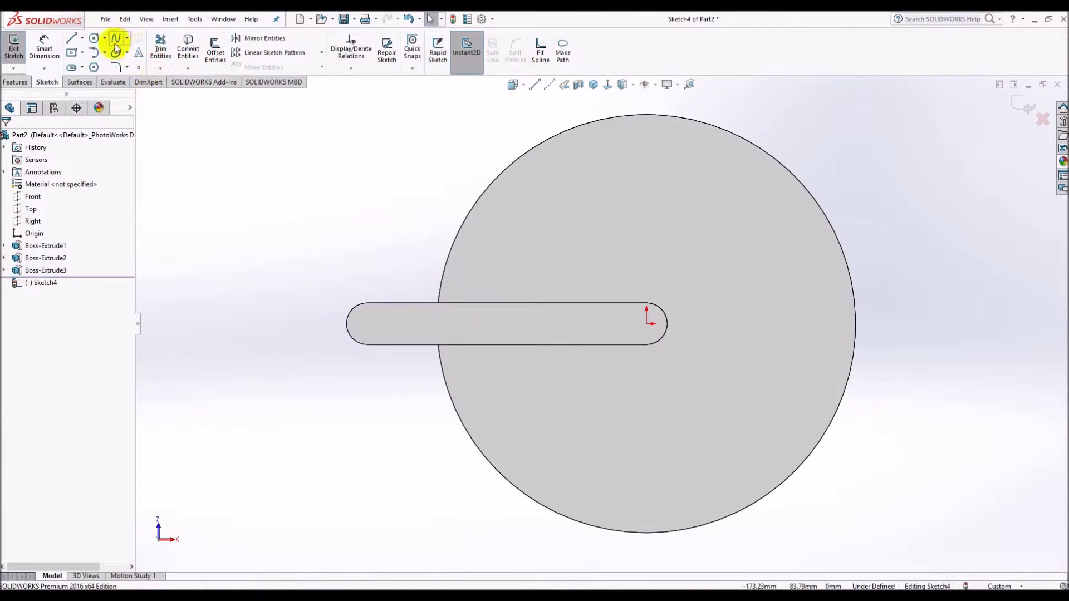
click(94, 38)
click(367, 323)
click(358, 303)
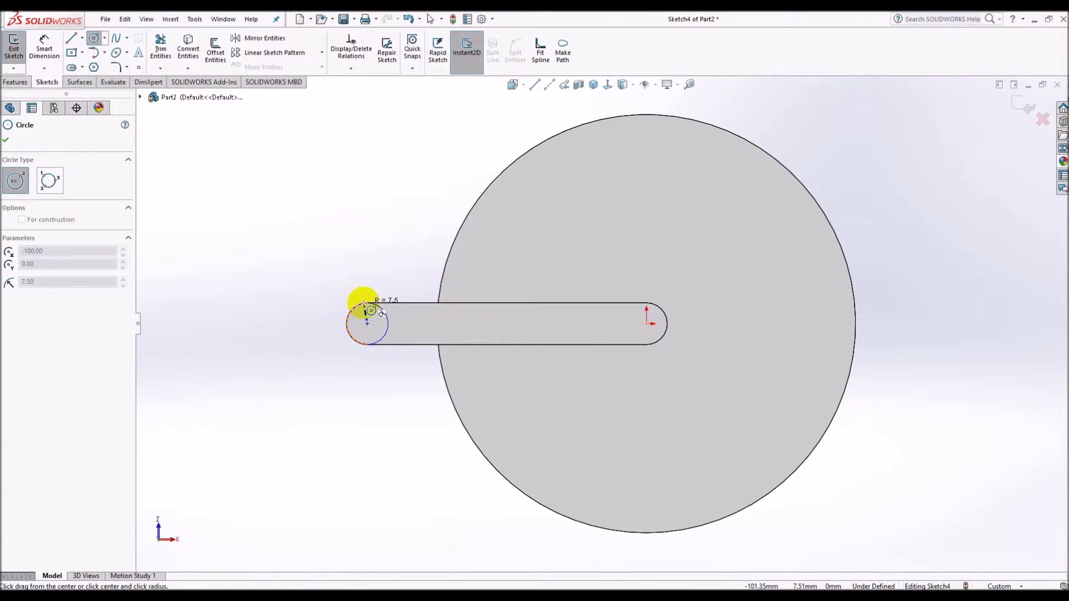
key(Escape)
- Extrude the end circle 40 mm into the crank handle pin and view it isometric
click(15, 82)
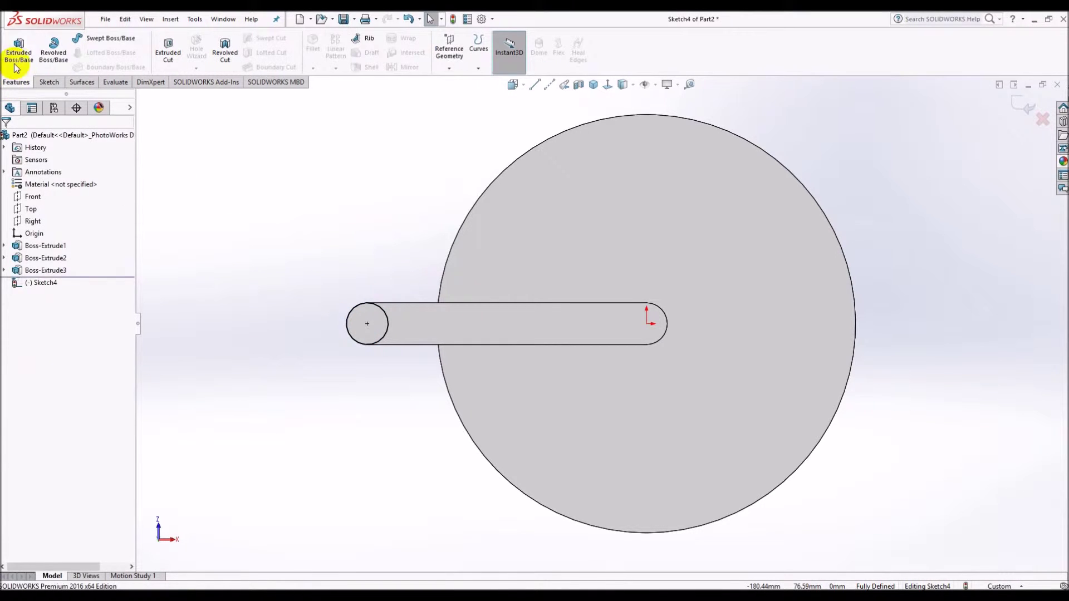
click(14, 56)
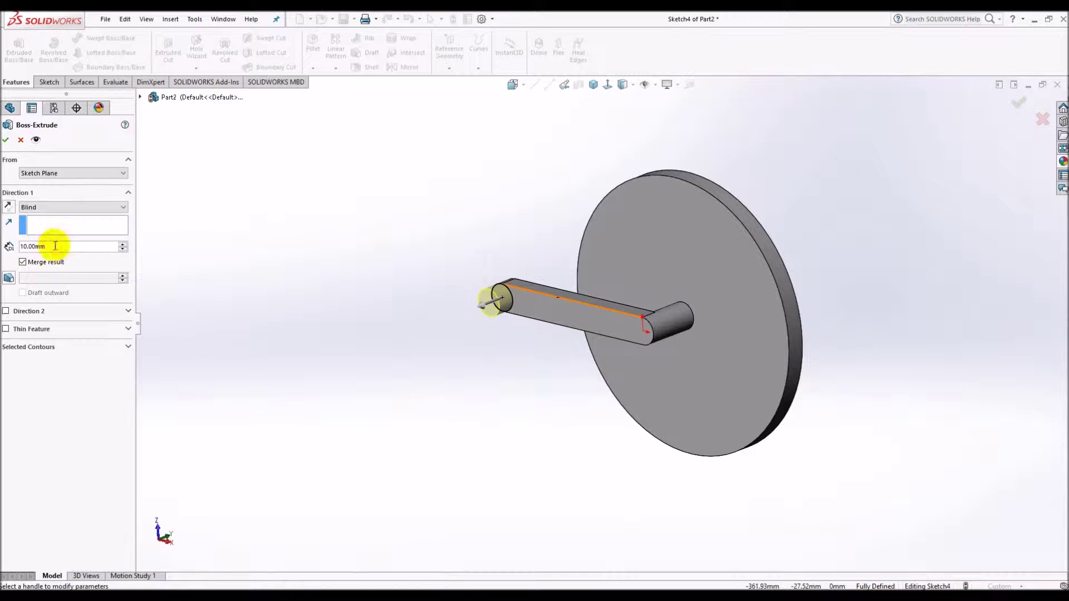
text(40)
mouse_move(312, 255)
middle_down()
mouse_move(340, 249)
mouse_move(310, 306)
middle_up()
click(5, 140)
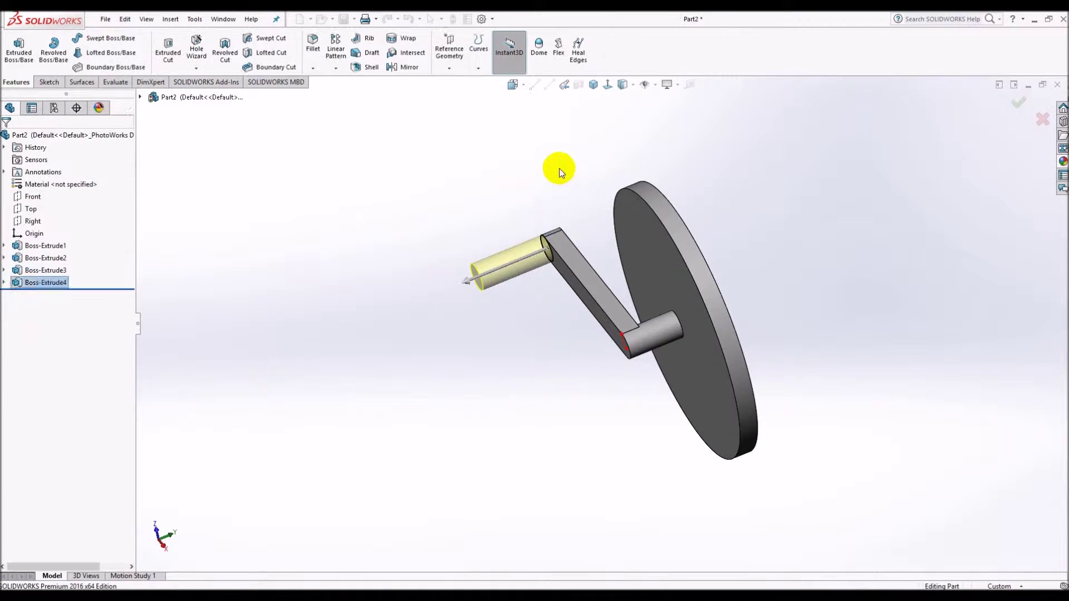
click(592, 87)
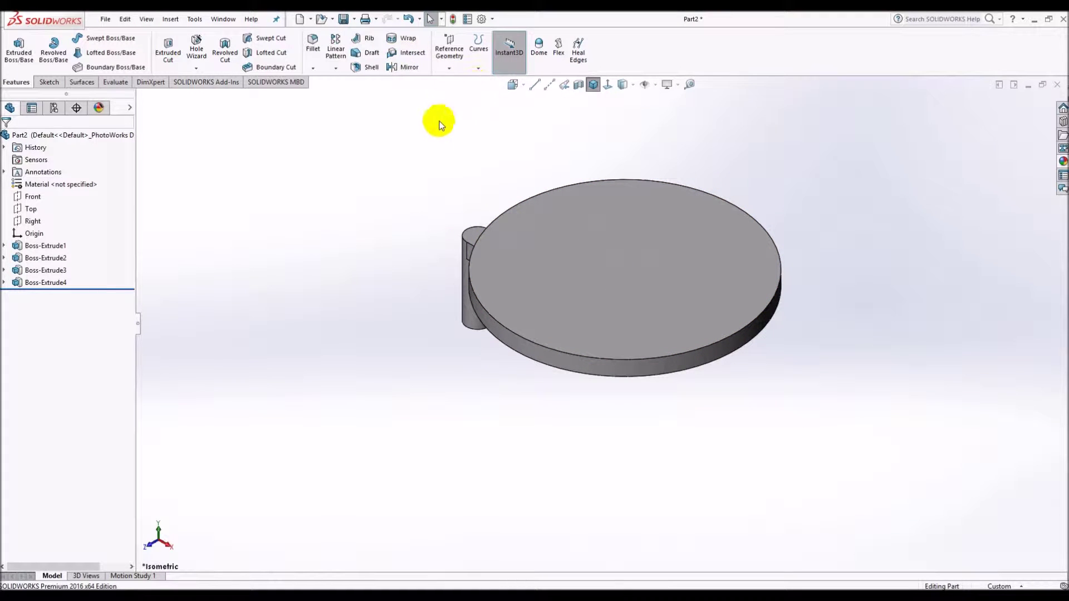
- Sketch a construction centerline from the disc centre to its rim on the top face
click(564, 268)
click(611, 232)
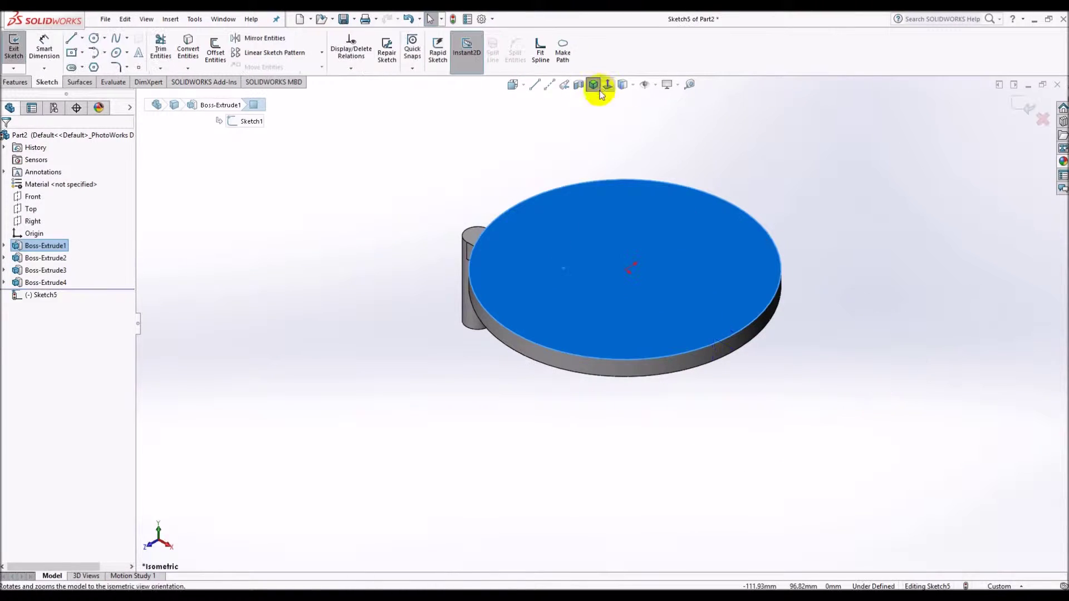
click(549, 85)
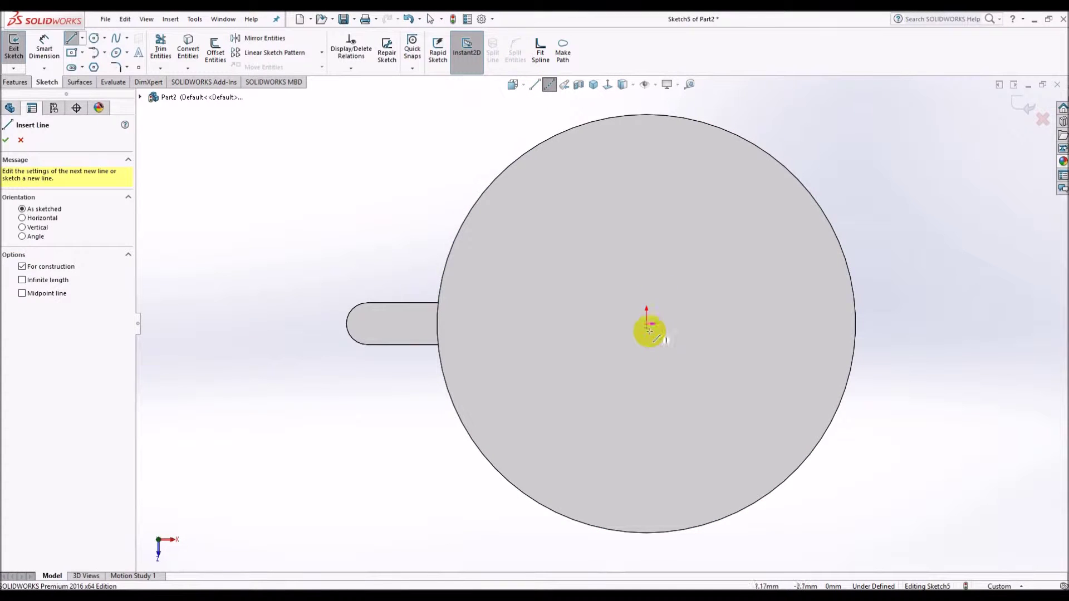
click(646, 324)
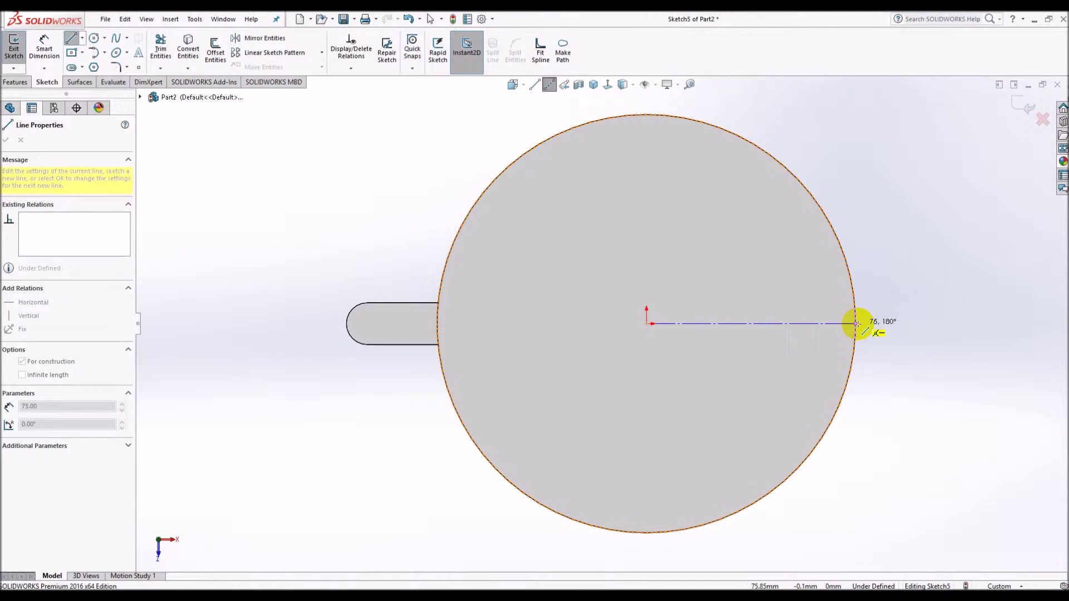
click(856, 324)
key(Escape)
- Draw a 25 mm diameter circle on the centerline, dimensioned 25 mm in from the rim
click(94, 38)
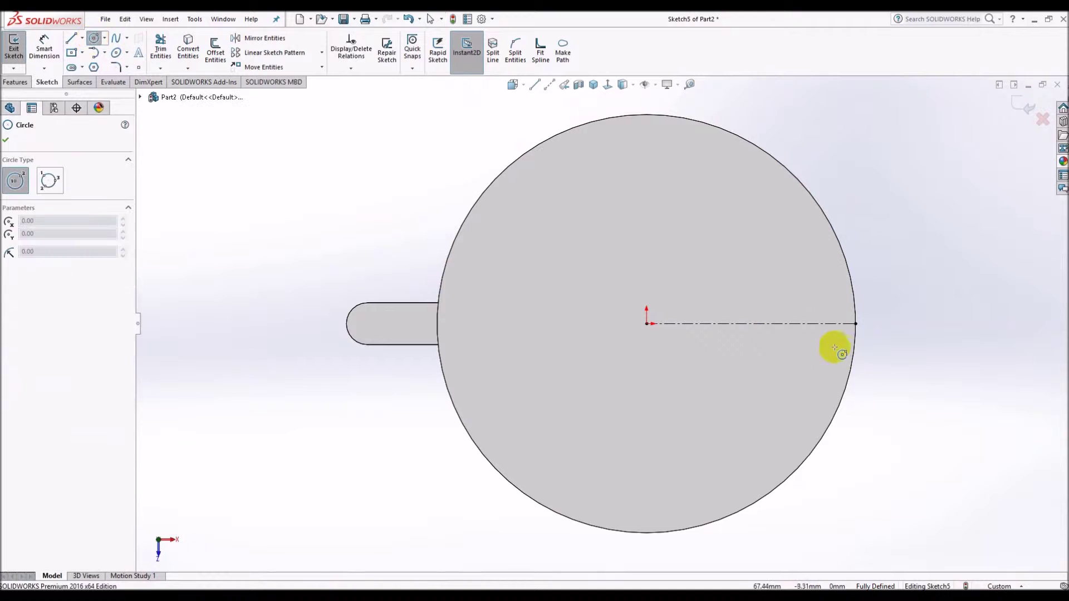
click(816, 323)
click(833, 305)
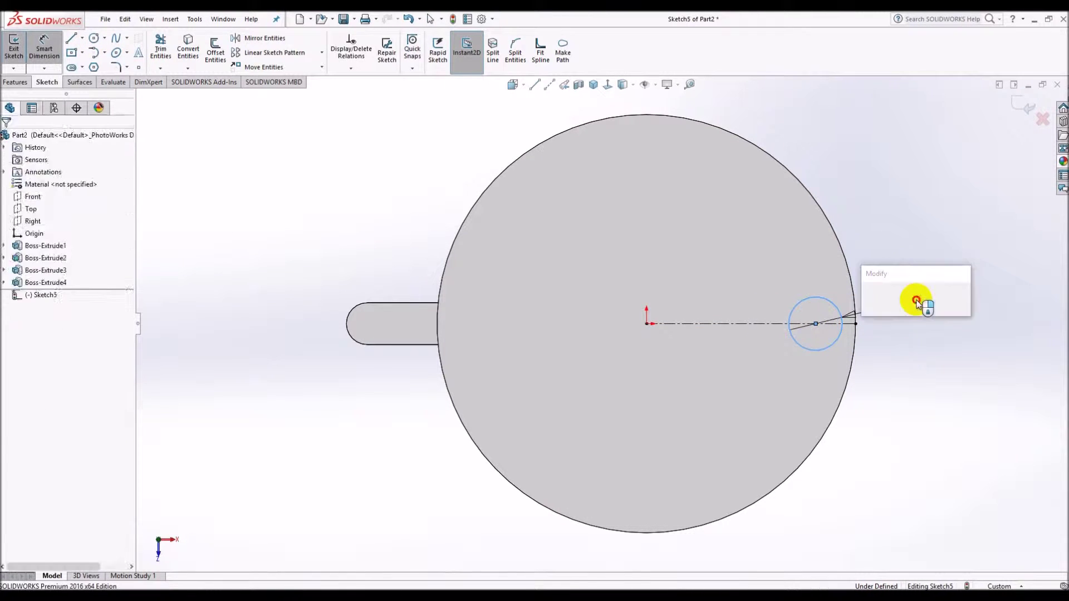
text(25)
key(Return)
click(859, 325)
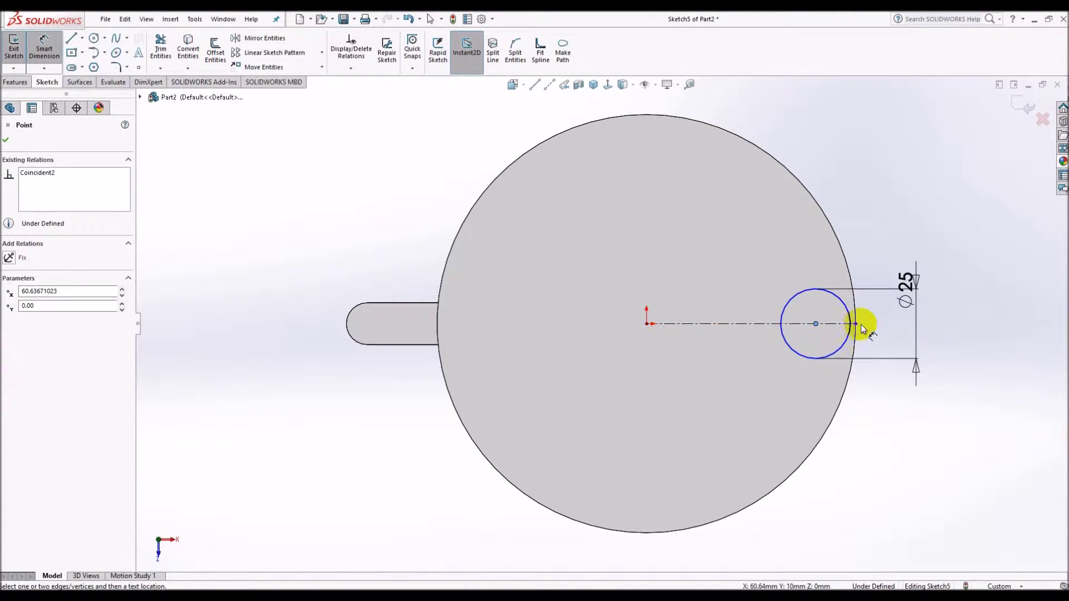
click(858, 501)
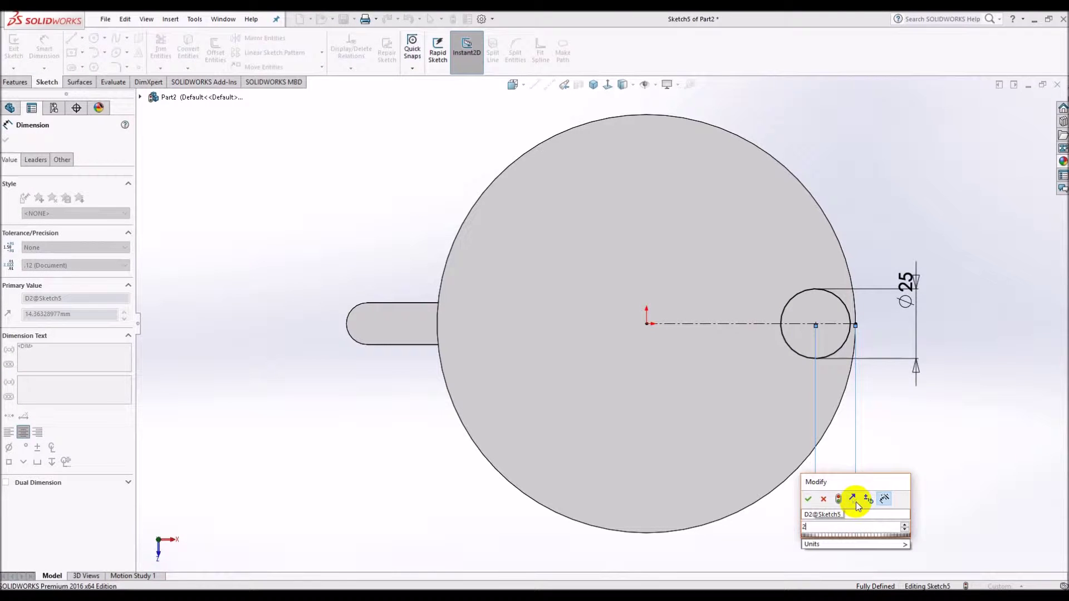
click(857, 506)
text(25)
key(Return)
key(Escape)
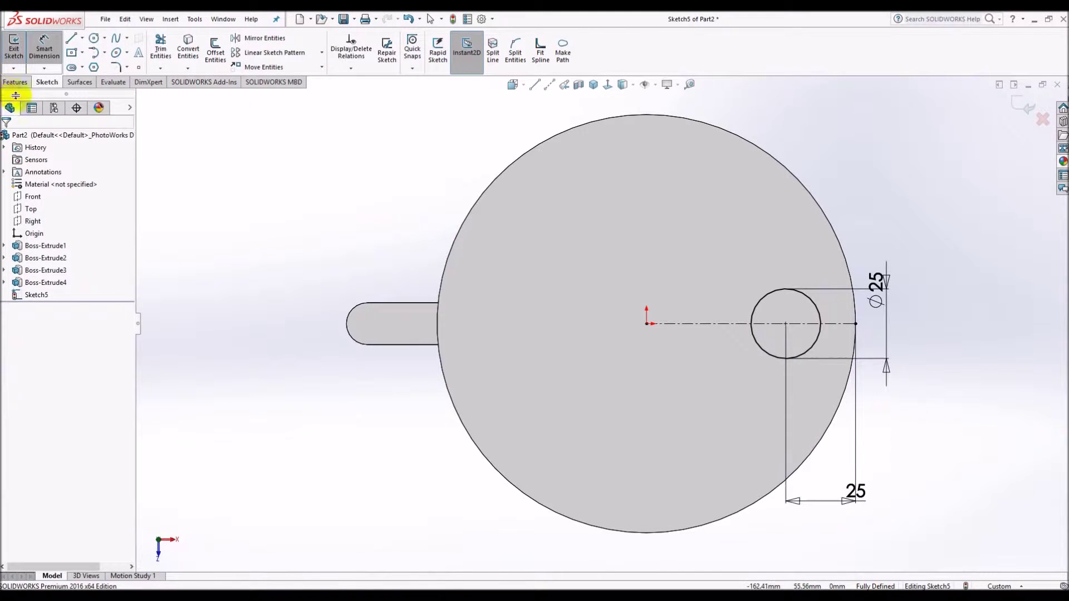
- Extrude the 25 mm circle 15 mm into a pin
click(15, 81)
click(26, 57)
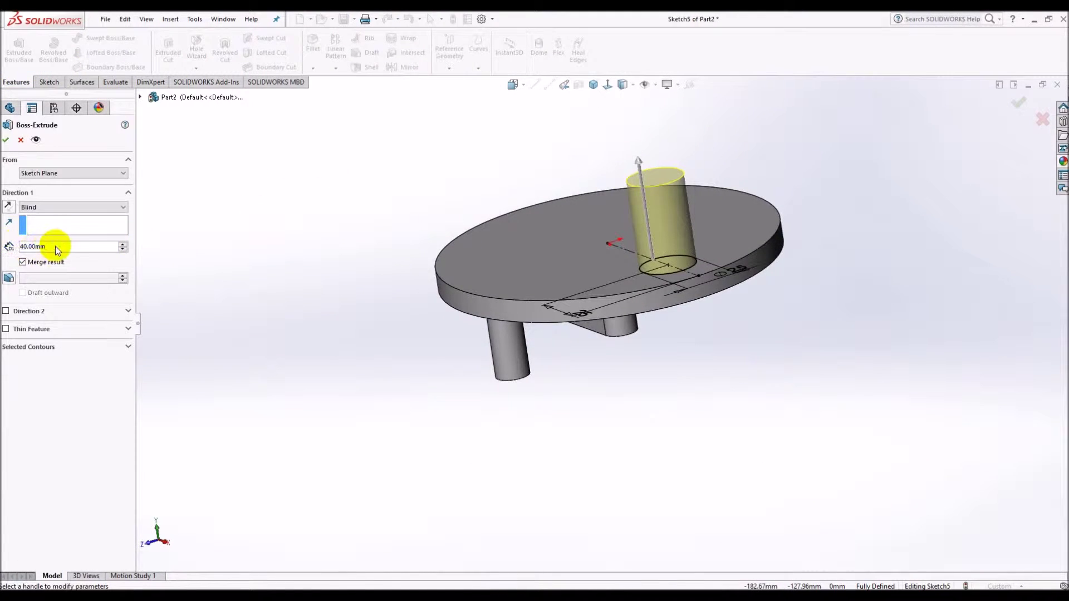
text(15)
key(Return)
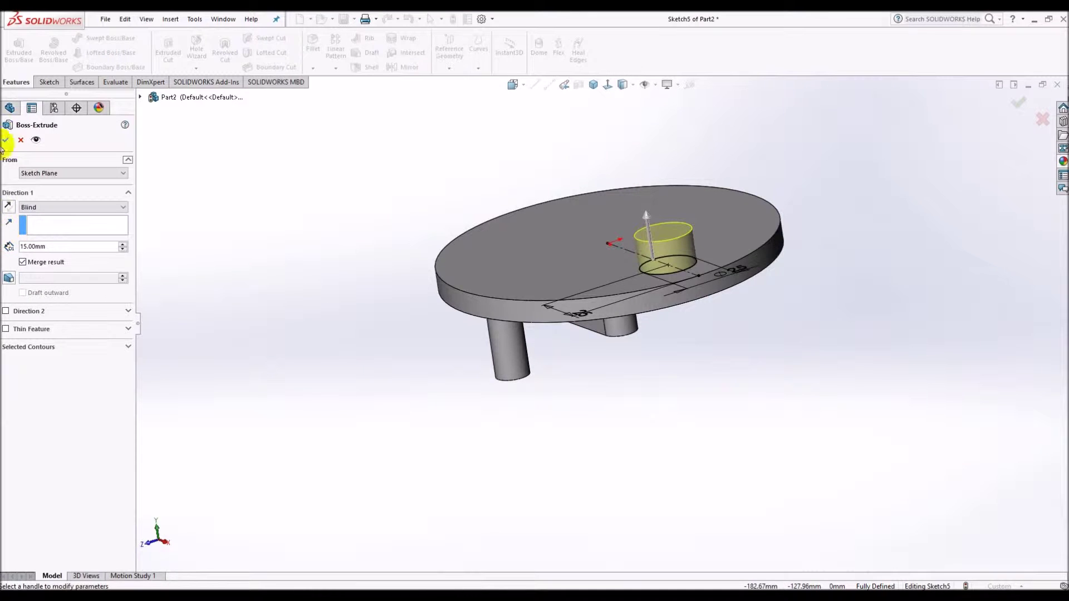
click(6, 139)
click(313, 44)
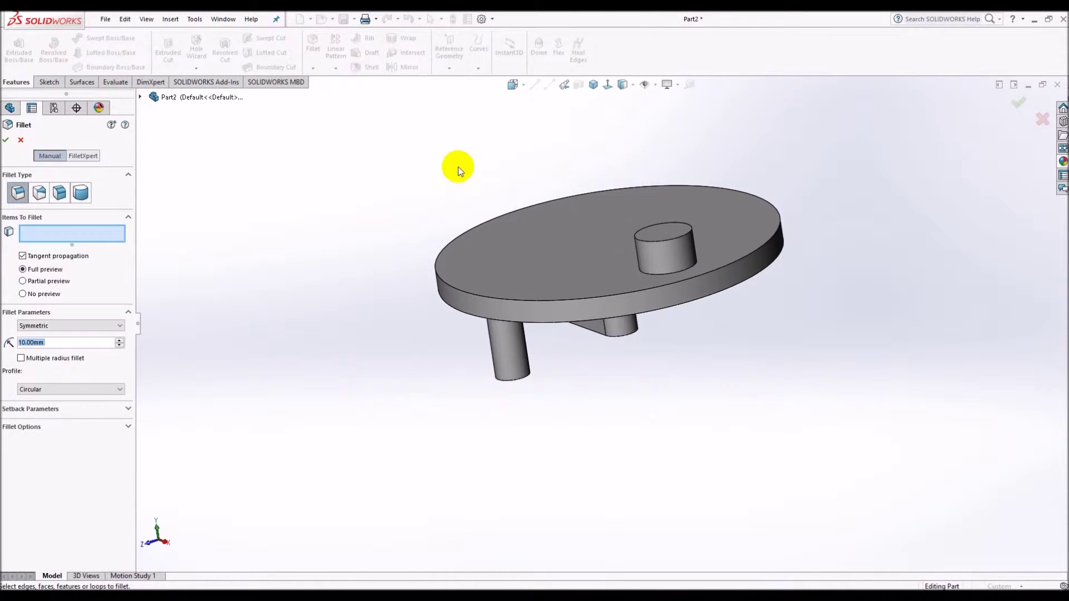
text(1)
- Apply a 1 mm fillet to the pin top face, disc face and edge, and handle faces
click(666, 238)
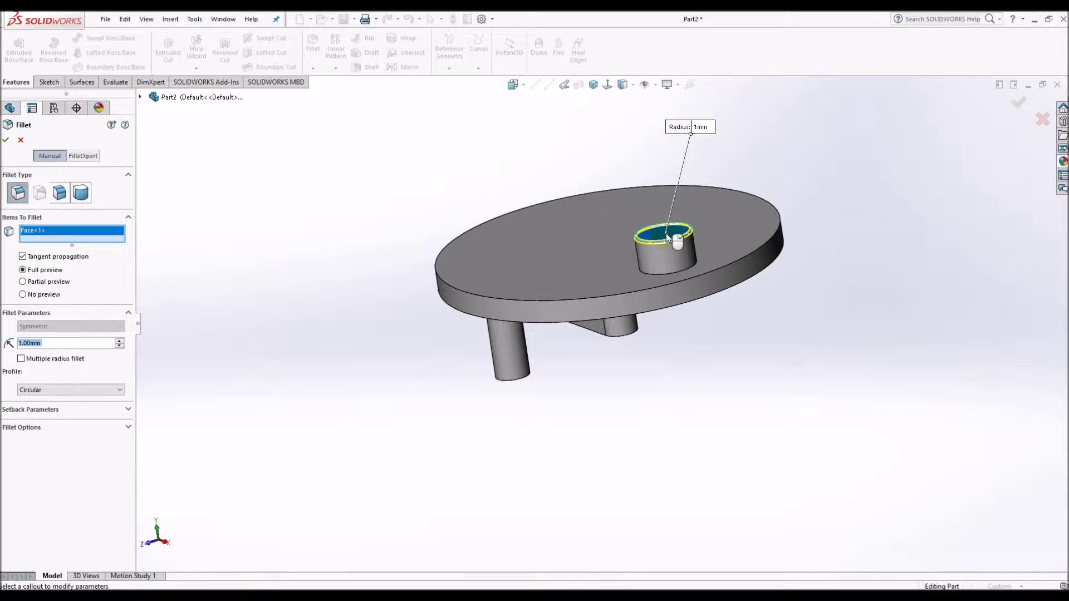
click(581, 304)
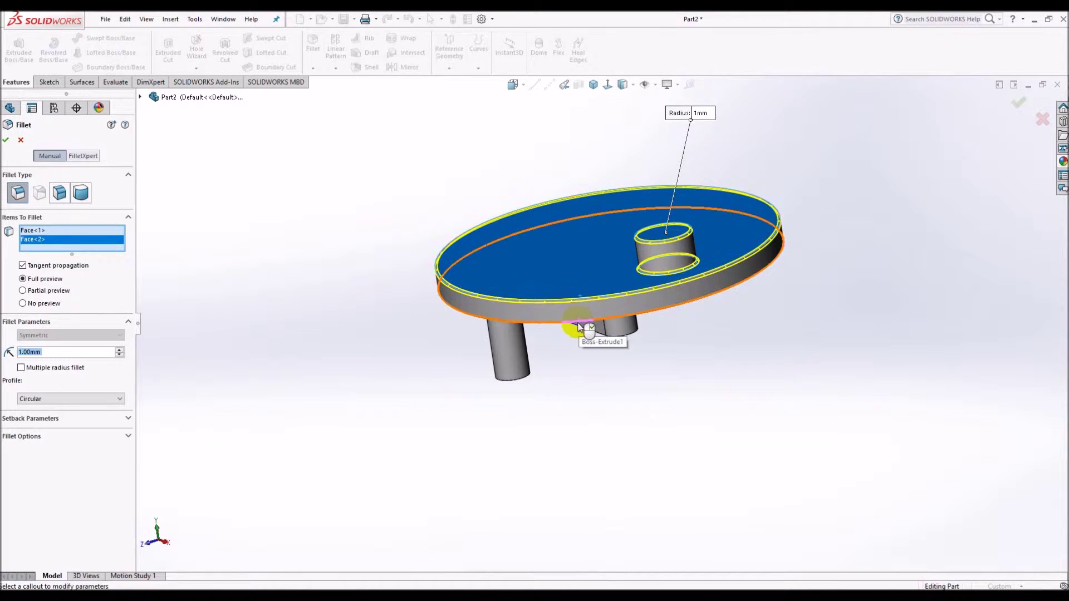
click(579, 327)
middle_drag(579, 382, 608, 345)
click(576, 427)
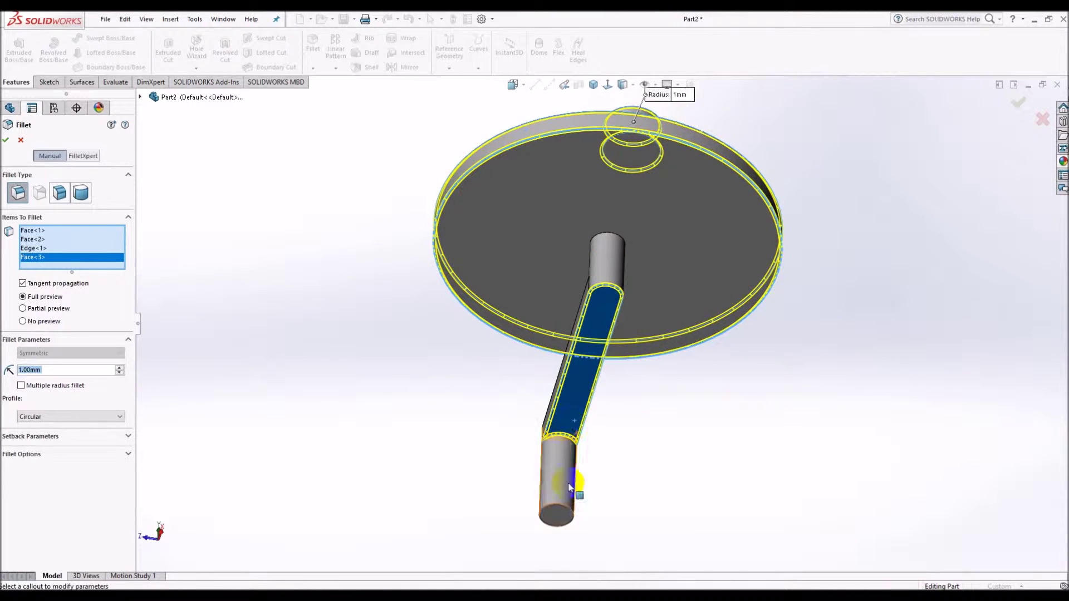
click(561, 524)
mouse_move(559, 520)
middle_down()
mouse_move(466, 399)
mouse_move(518, 384)
mouse_move(557, 293)
mouse_move(478, 306)
mouse_move(514, 346)
mouse_move(219, 231)
middle_up()
click(465, 396)
click(8, 137)
click(591, 85)
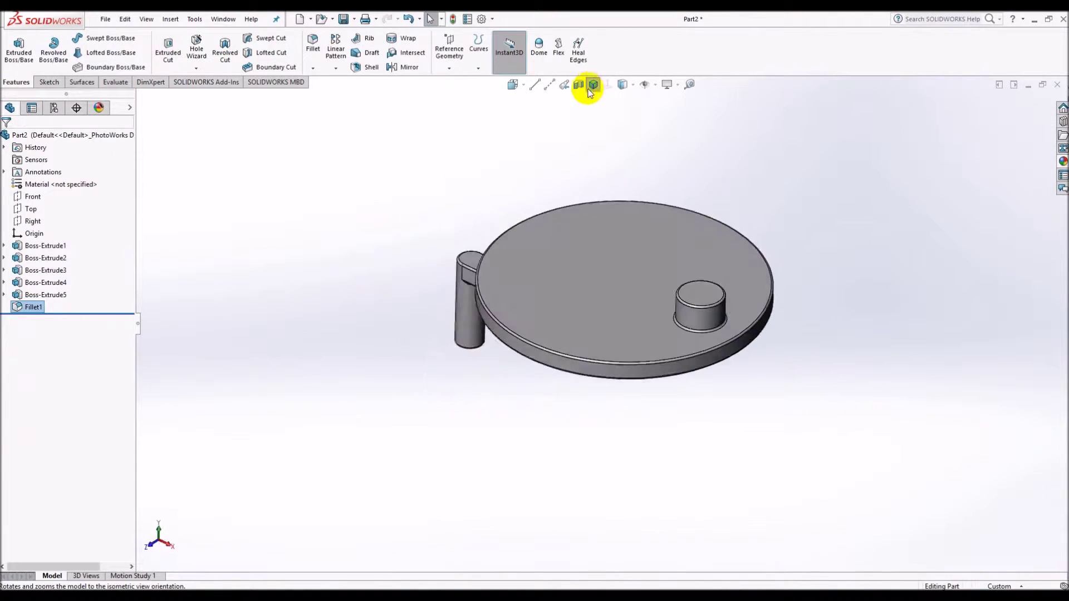
- Edit Fillet1 to replace the disc's top face with its outer edge
click(628, 369)
click(672, 324)
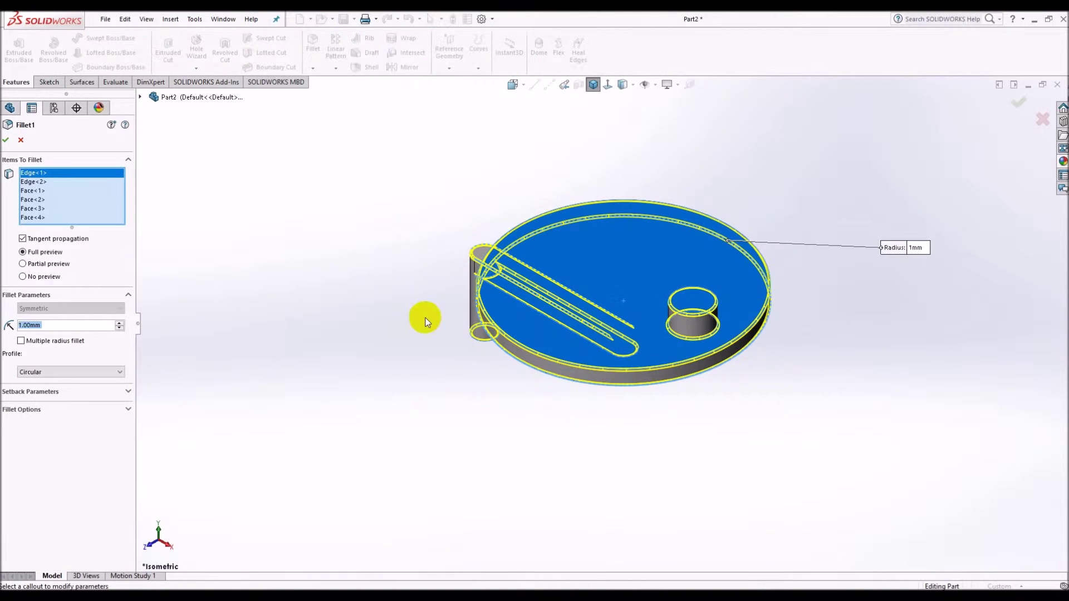
click(540, 330)
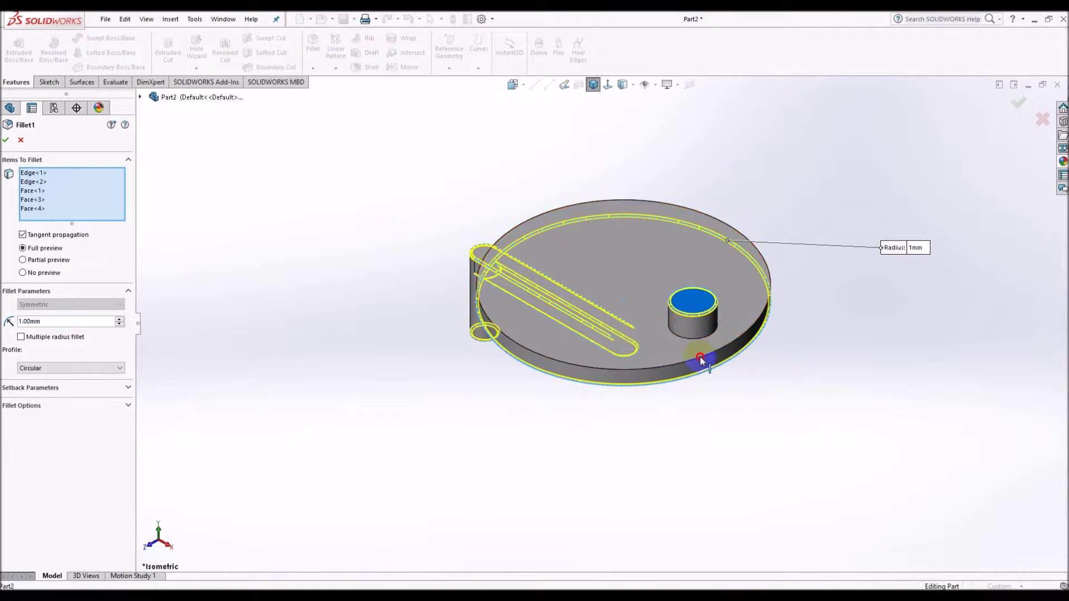
click(659, 356)
click(7, 140)
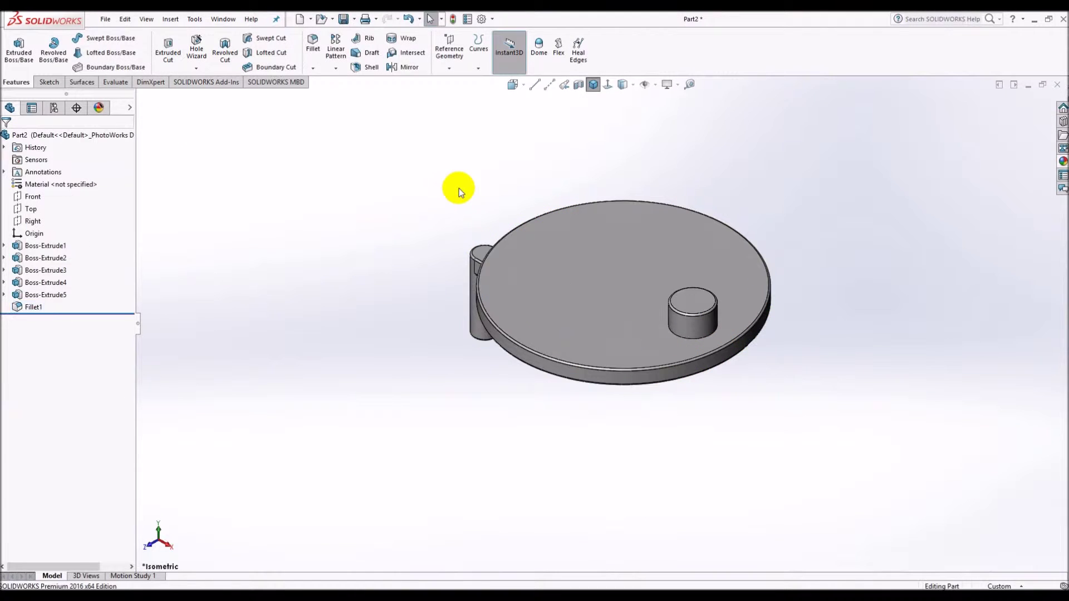
- Save the crank part as Part1, overwriting the existing file
click(344, 26)
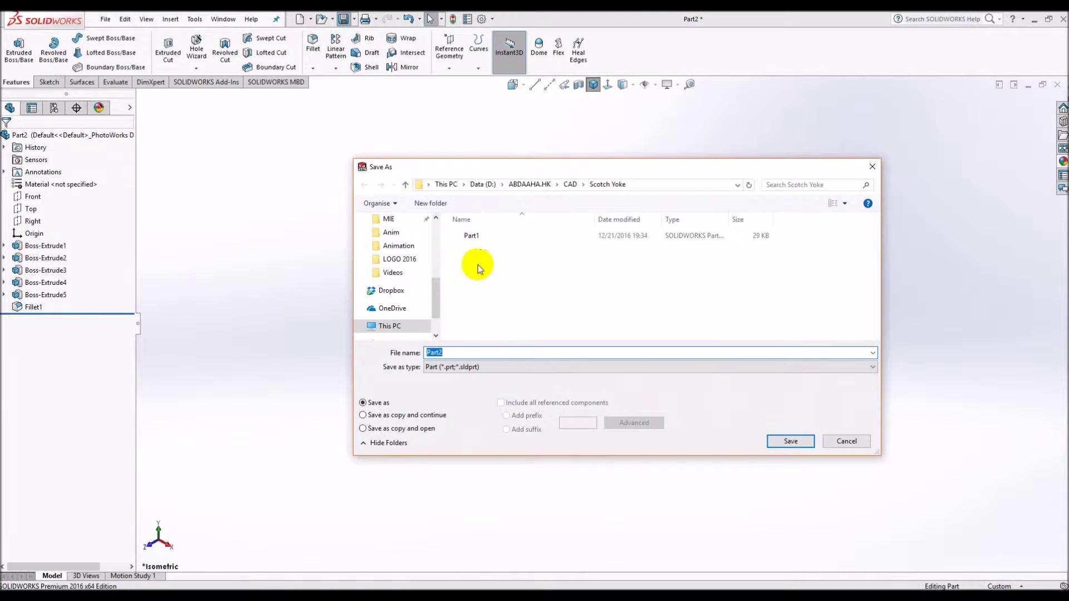
click(470, 235)
click(789, 441)
click(563, 305)
- Inspect the crank from several angles, then create a new blank part, Part3
mouse_move(560, 299)
middle_down()
mouse_move(490, 342)
mouse_move(402, 168)
middle_up()
click(609, 295)
mouse_move(382, 243)
middle_down()
mouse_move(584, 310)
mouse_move(730, 317)
mouse_move(687, 191)
middle_up()
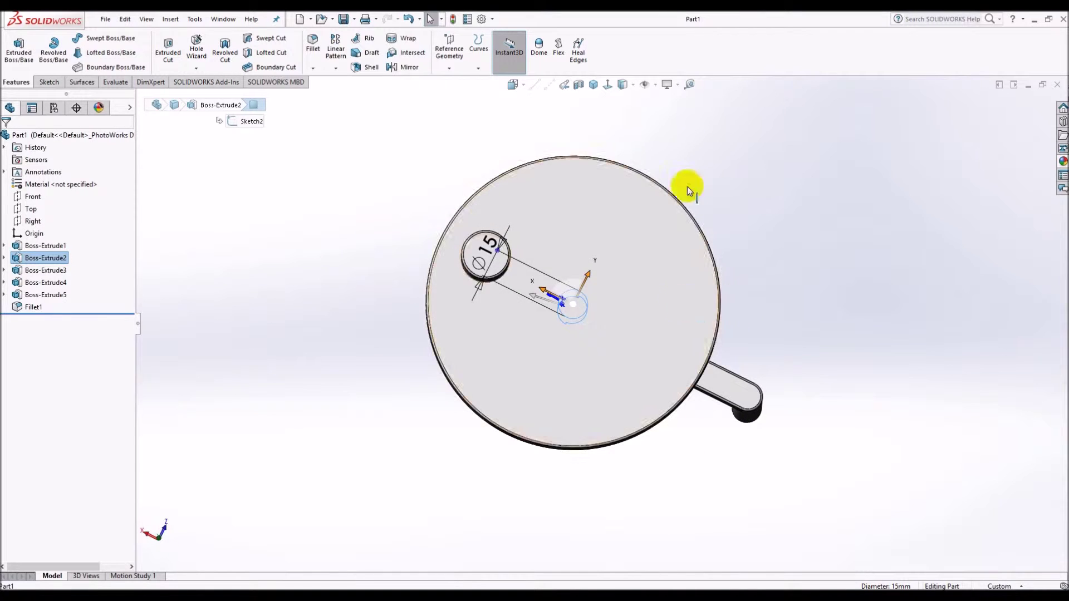
click(608, 84)
mouse_move(657, 149)
middle_down()
mouse_move(432, 148)
mouse_move(575, 167)
mouse_move(501, 122)
middle_up()
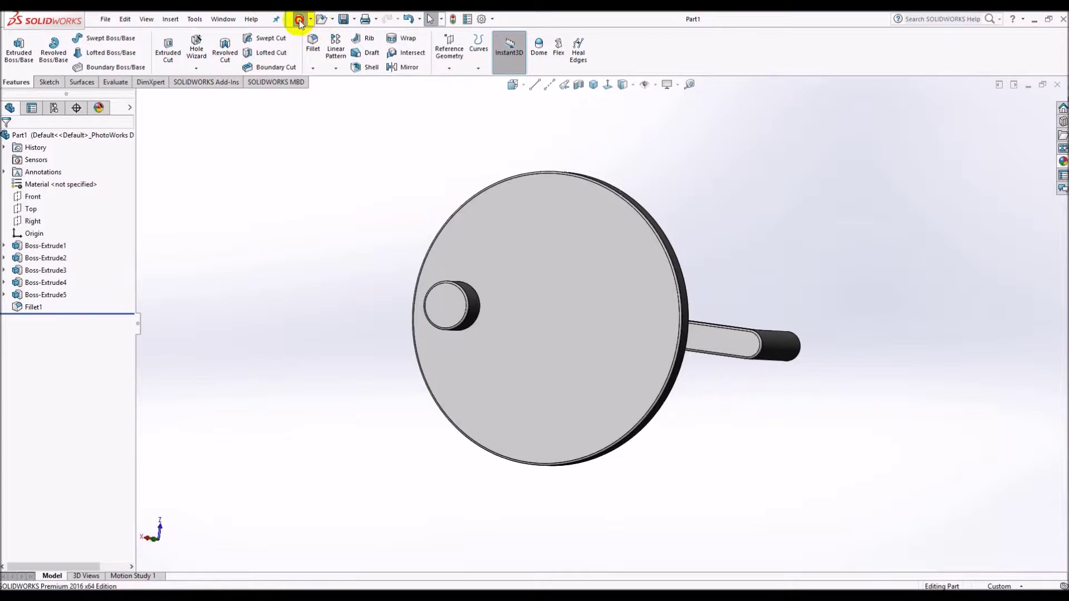
click(299, 21)
click(441, 446)
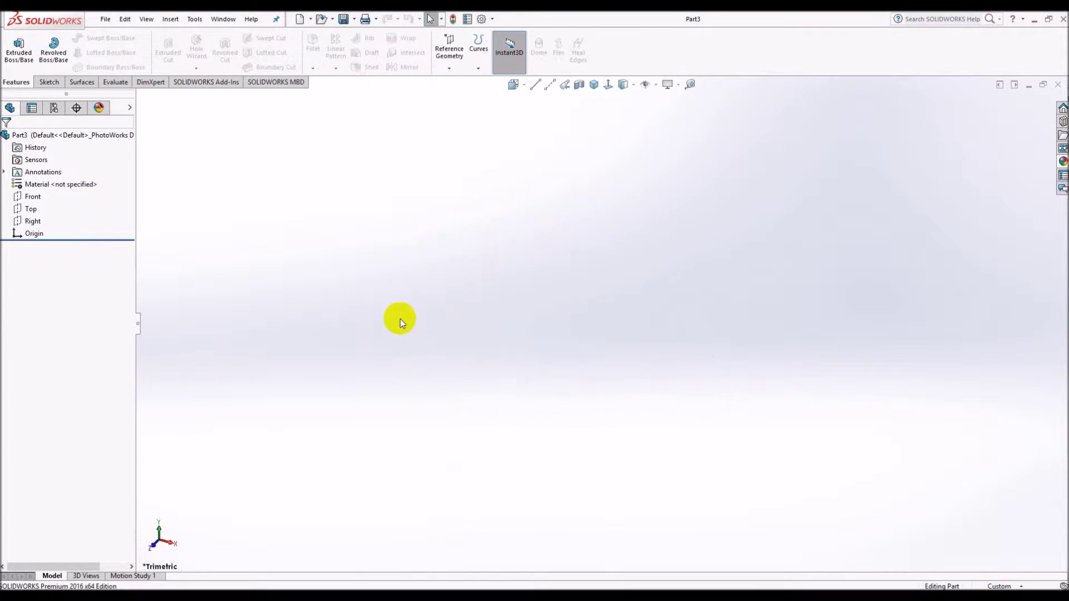
- Sketch a centre rectangle at the origin on the Top plane
click(31, 209)
click(38, 193)
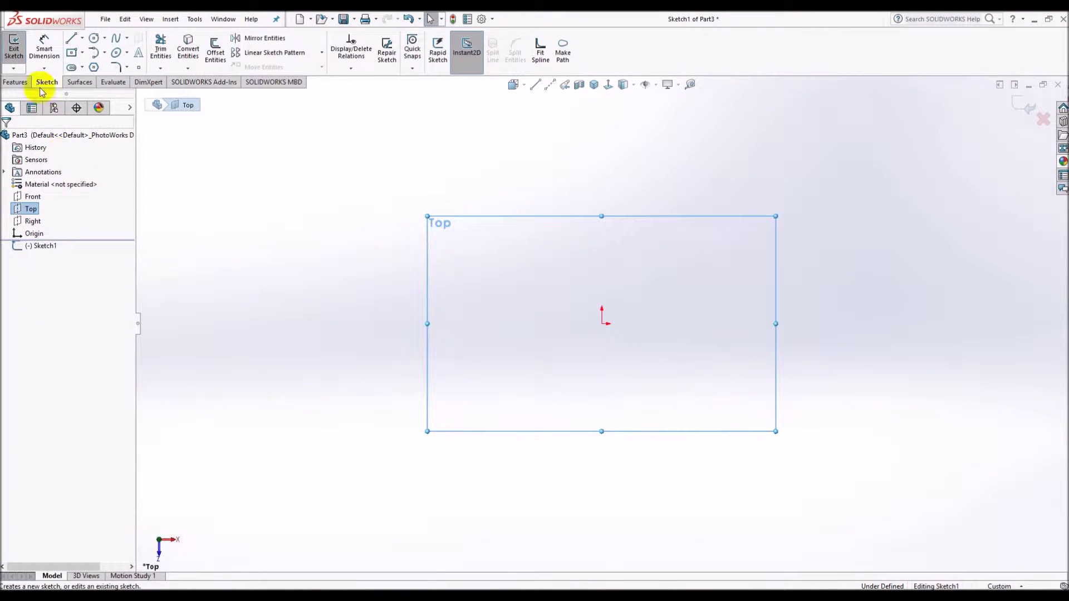
click(72, 55)
click(601, 323)
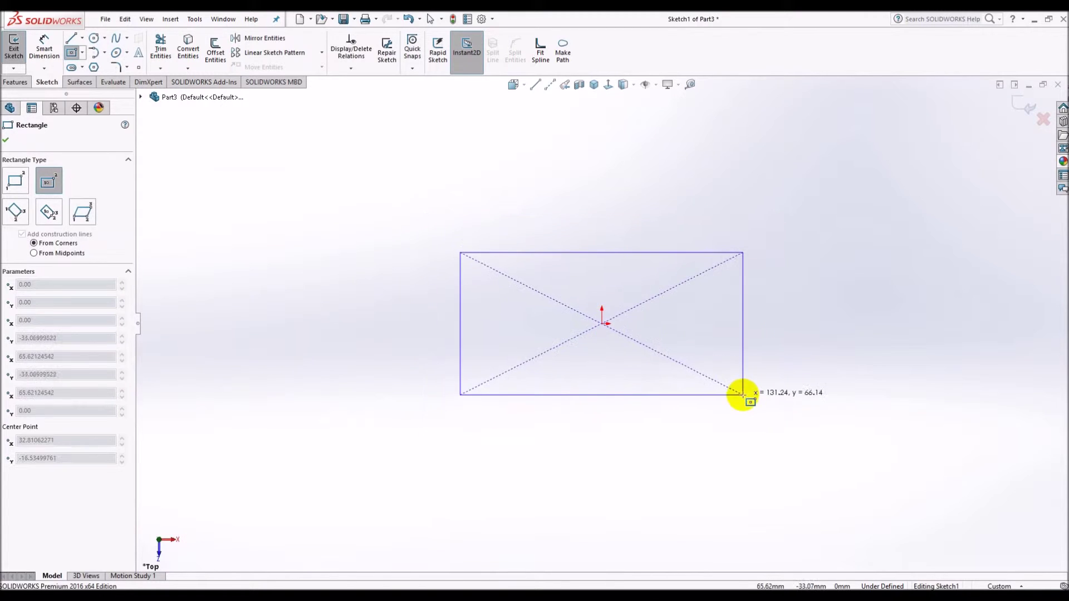
click(743, 395)
- Dimension the rectangle 250 mm wide and 125 mm high
click(619, 254)
click(581, 198)
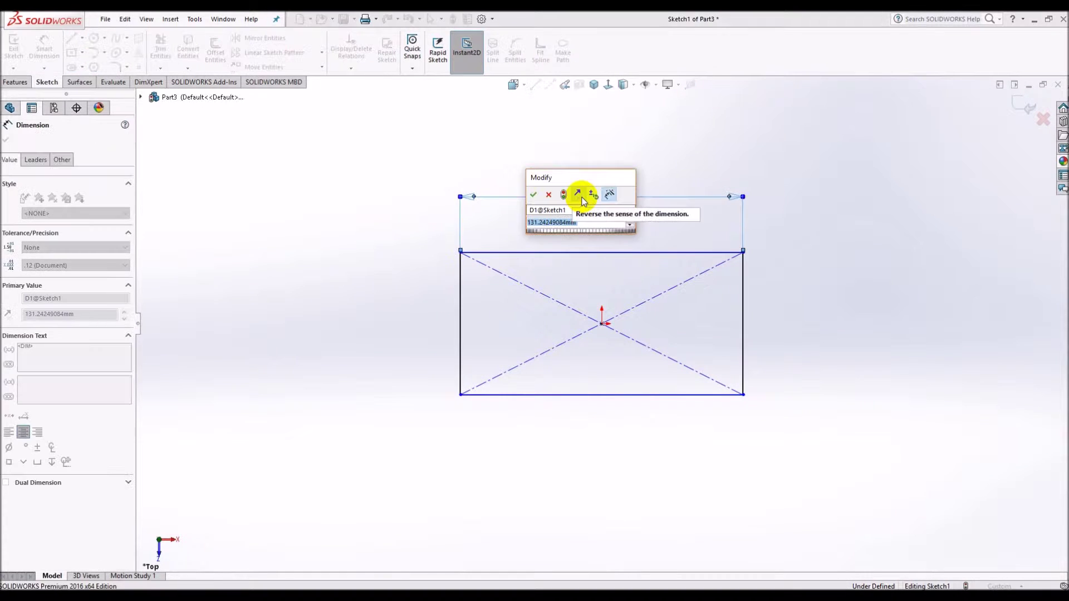
text(250)
key(Return)
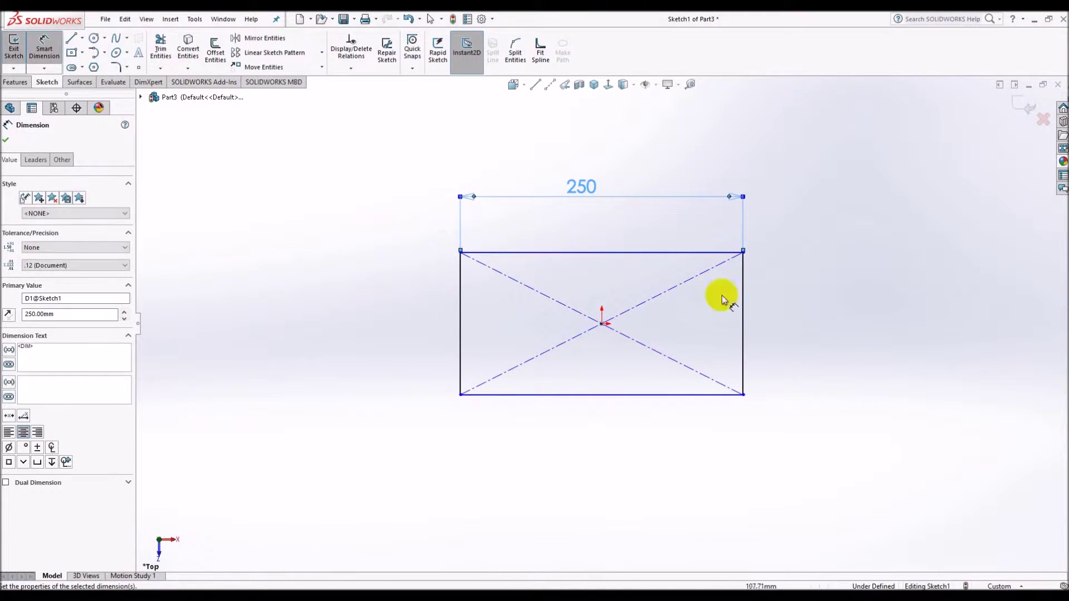
click(743, 311)
click(791, 303)
text(15)
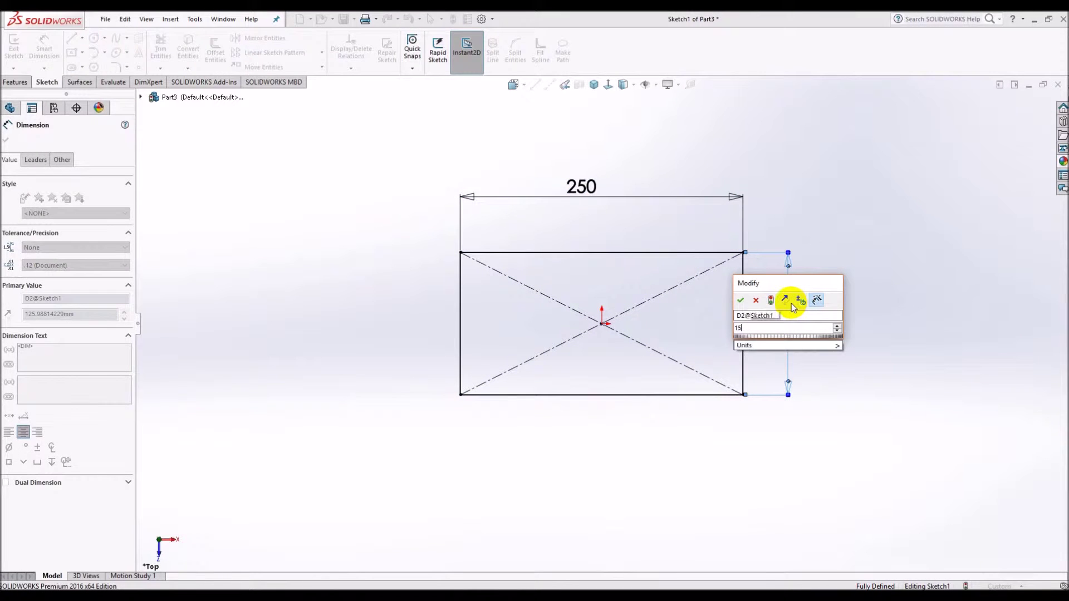
text(25)
key(Return)
- Round all four rectangle corners with 10 mm sketch fillets
click(15, 82)
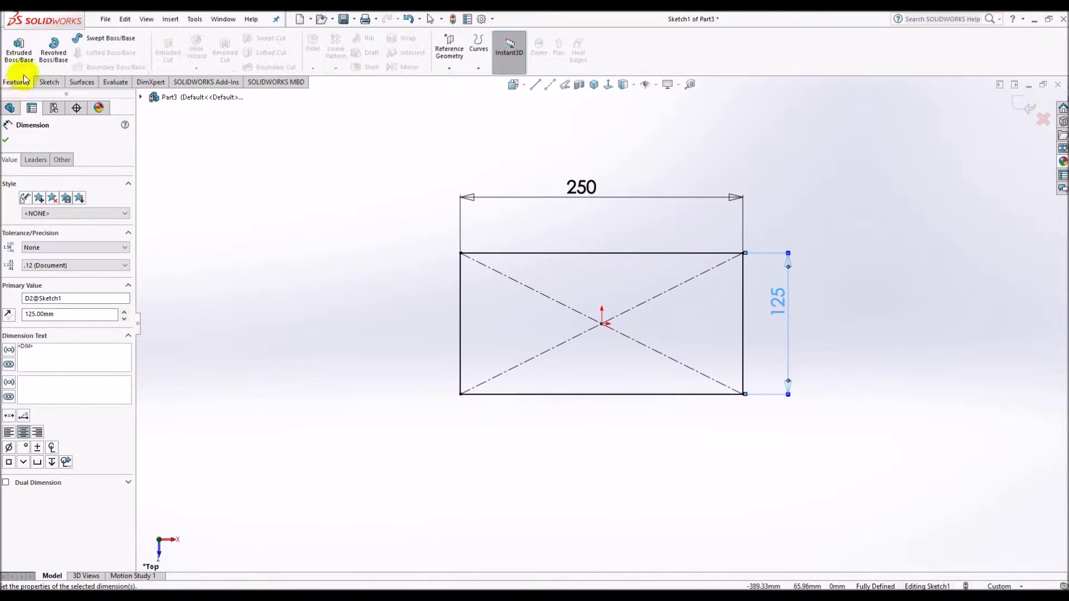
click(47, 82)
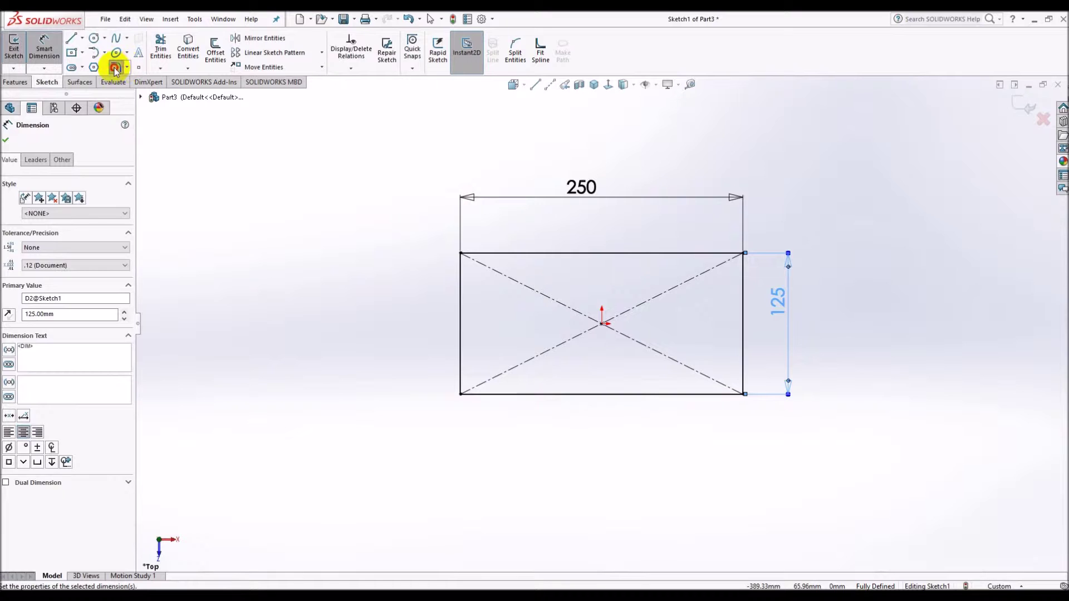
click(115, 67)
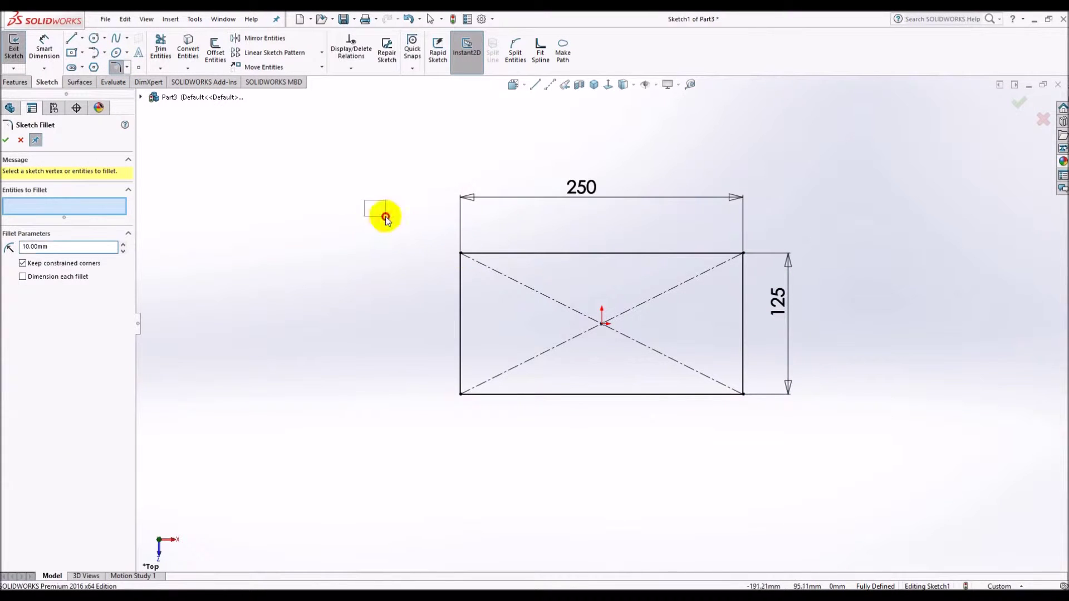
drag(385, 217, 971, 529)
click(5, 141)
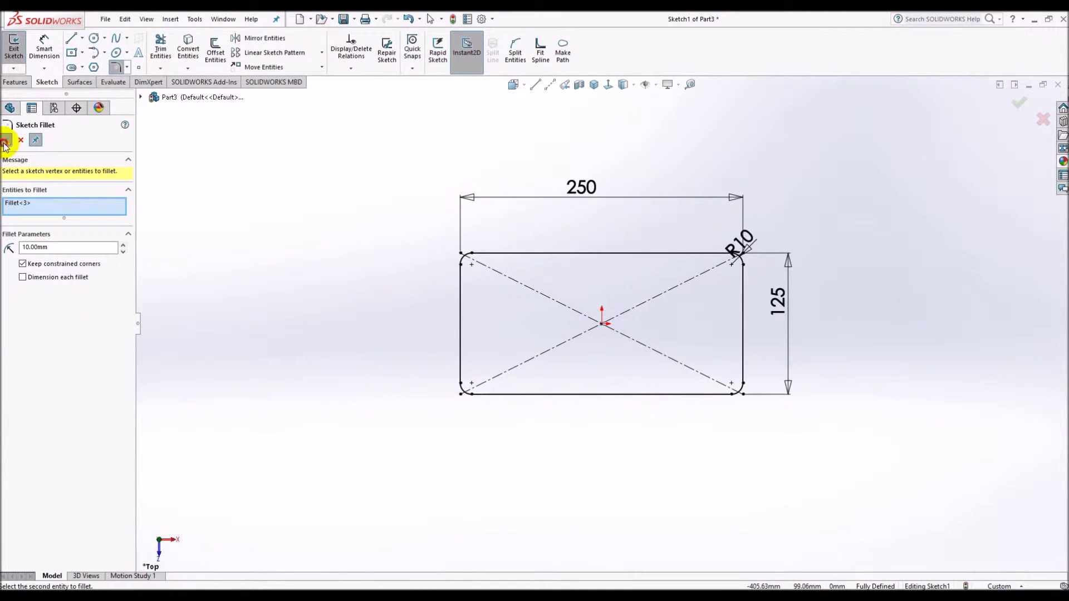
click(18, 87)
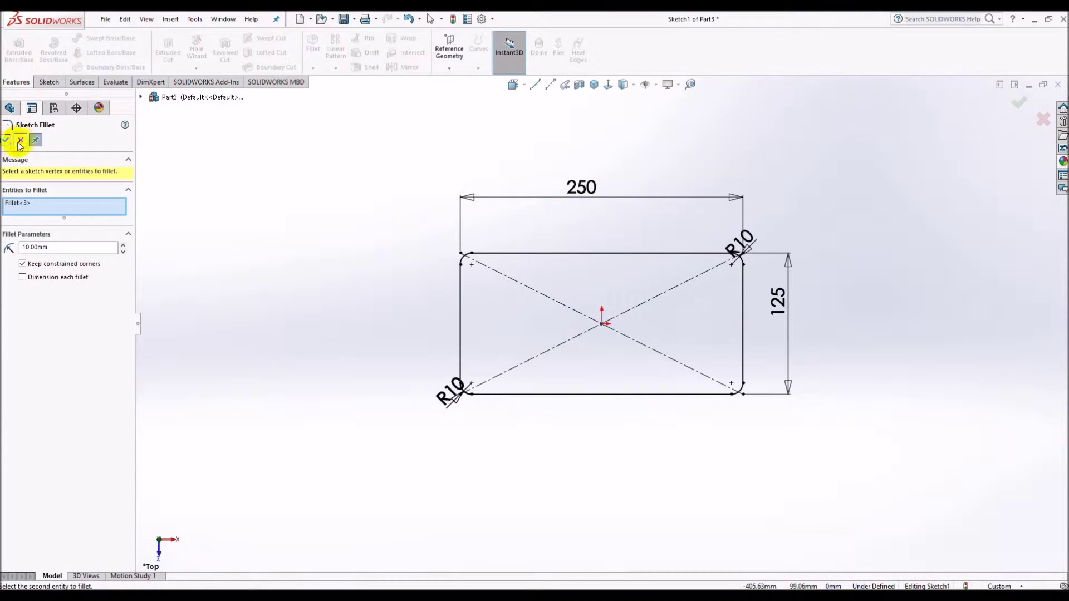
click(20, 141)
- Extrude the rounded rectangle into a solid 10 mm plate with Thin Feature turned off
click(25, 61)
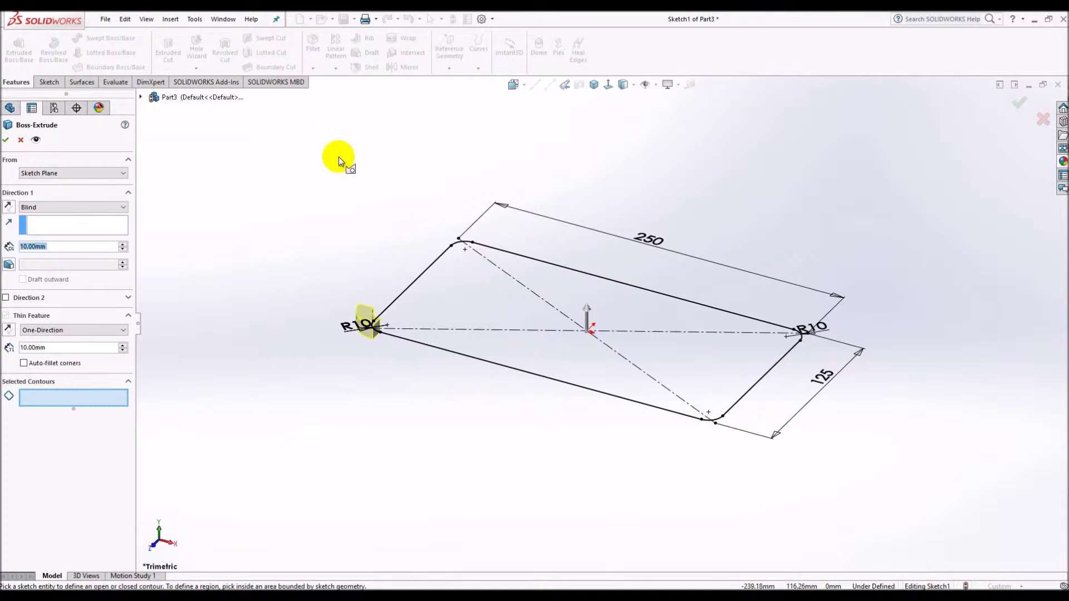
click(21, 140)
scroll(429, 333, down, 5)
scroll(367, 319, down, 3)
scroll(368, 319, down, 3)
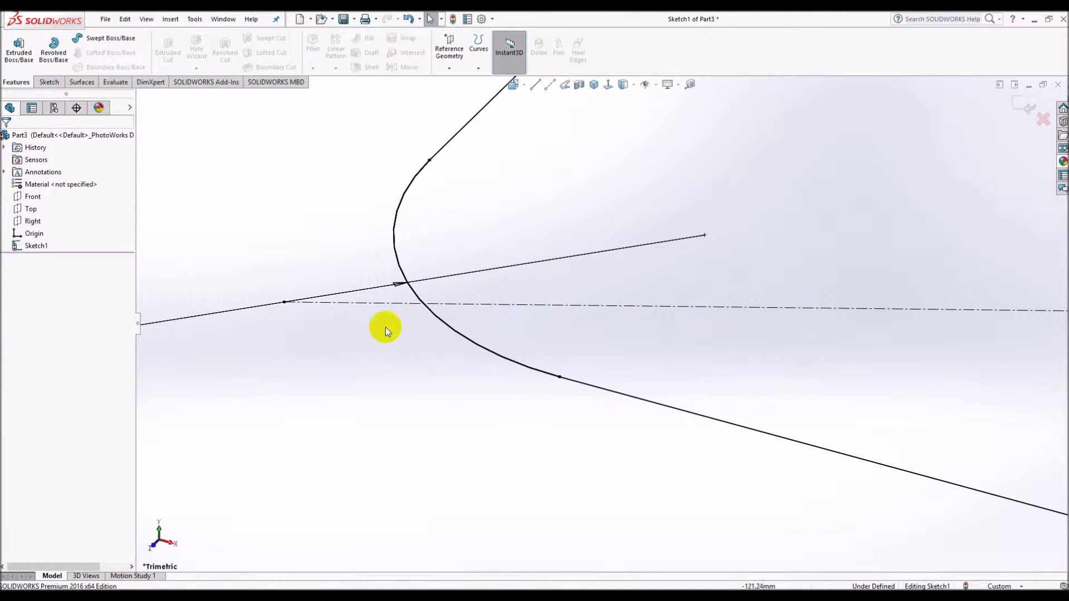
click(492, 354)
click(608, 85)
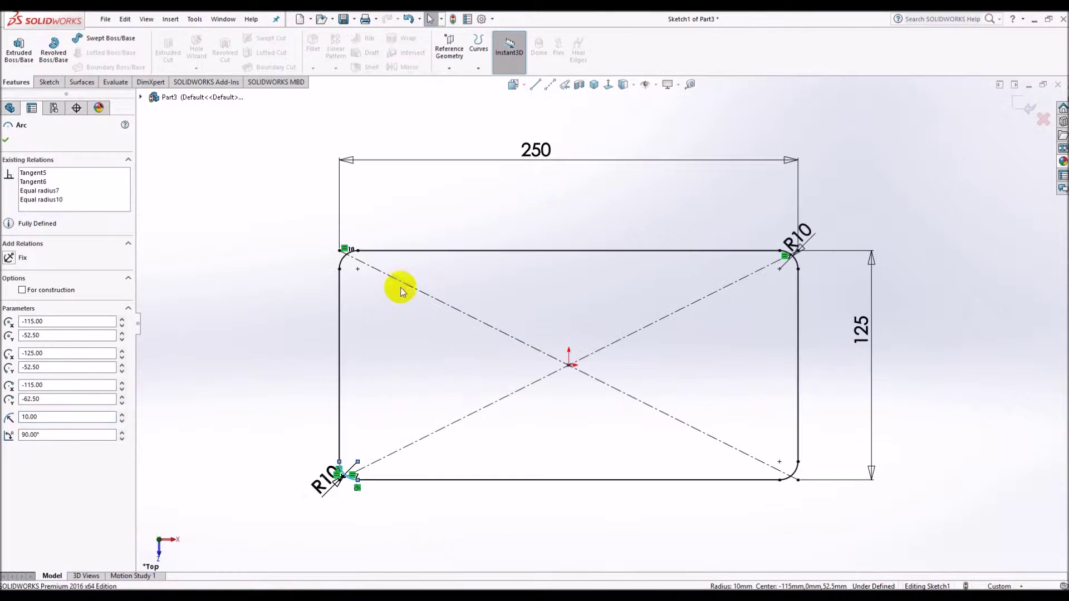
click(287, 271)
click(22, 53)
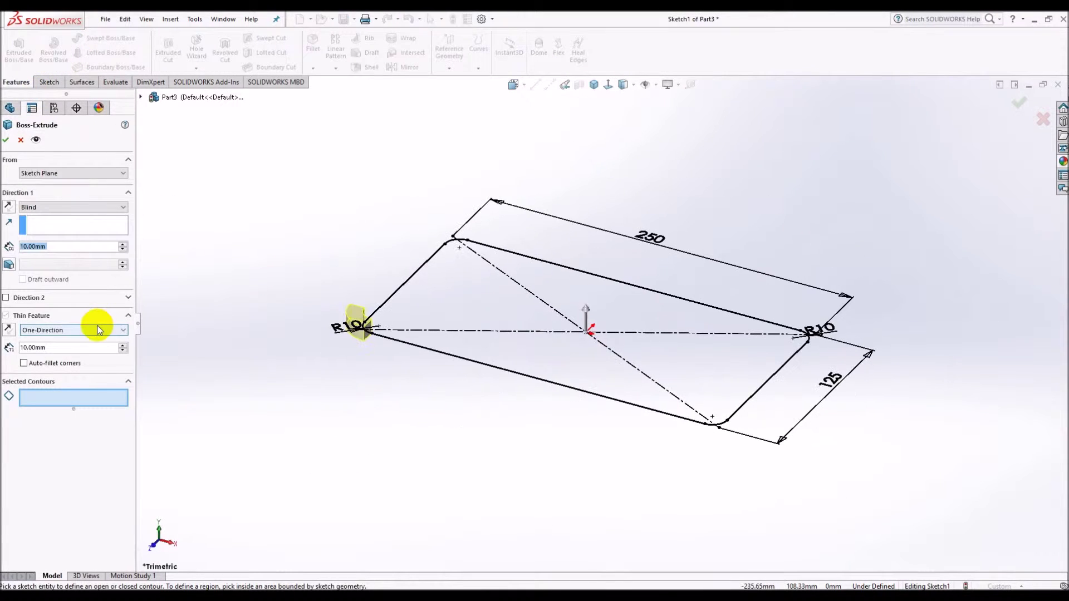
click(490, 306)
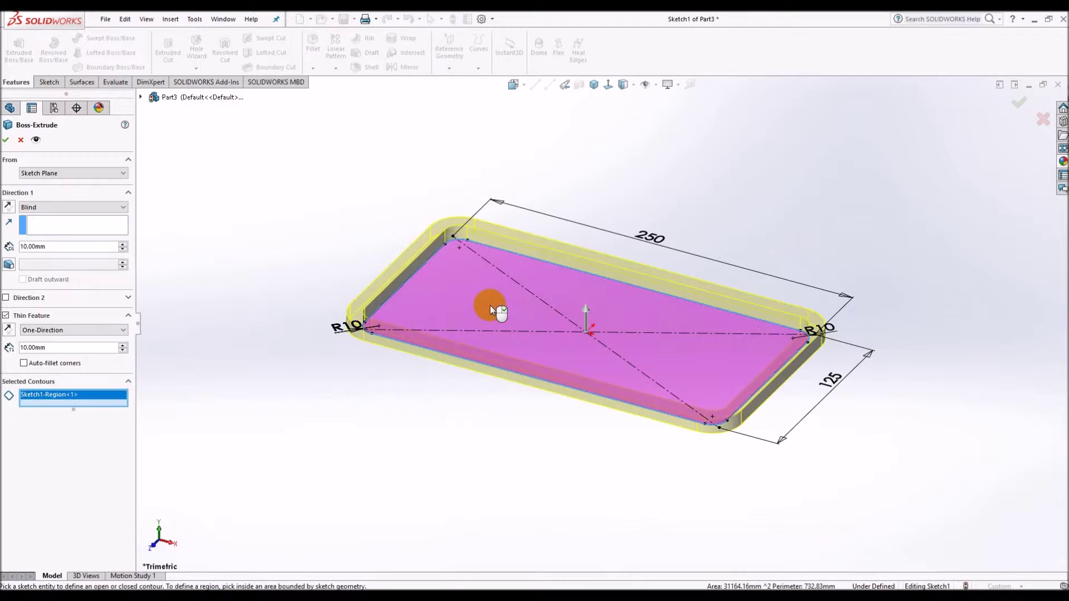
click(6, 316)
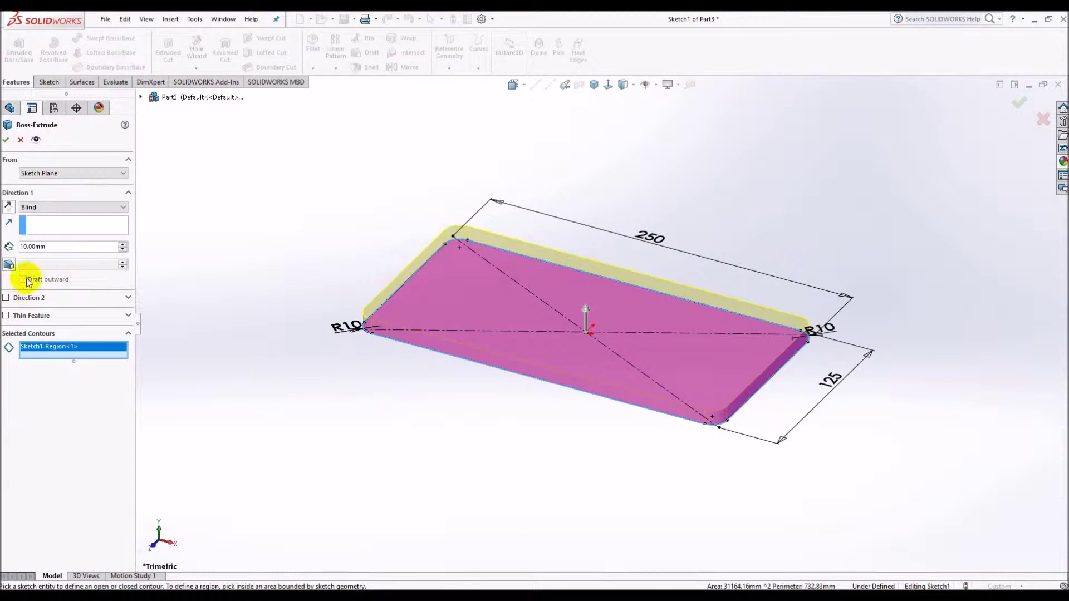
click(6, 140)
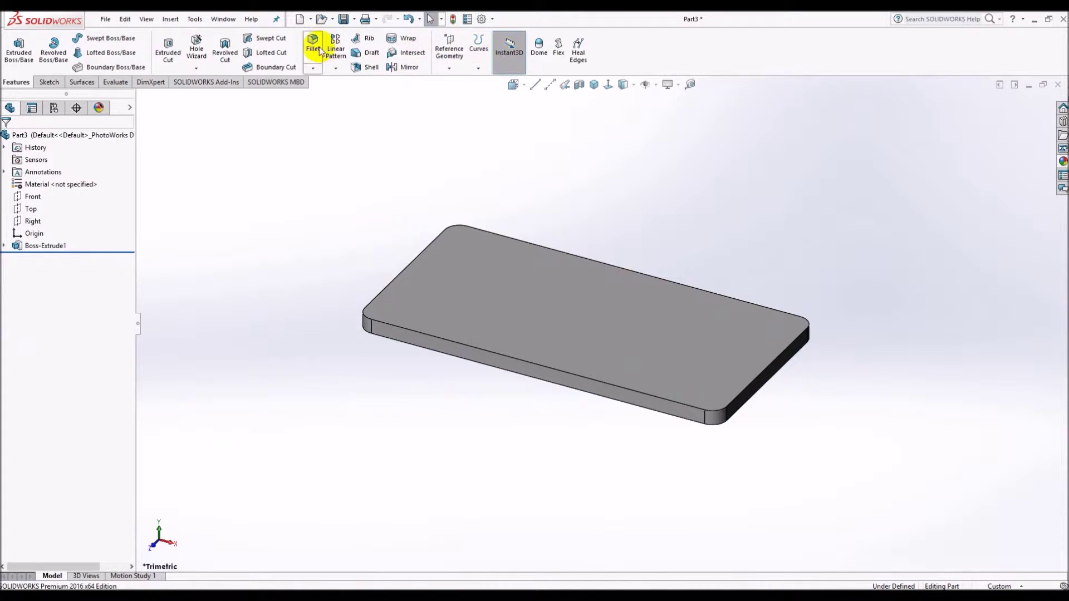
- Round the plate's top face edges with a 1 mm fillet
click(313, 42)
text(1)
click(546, 334)
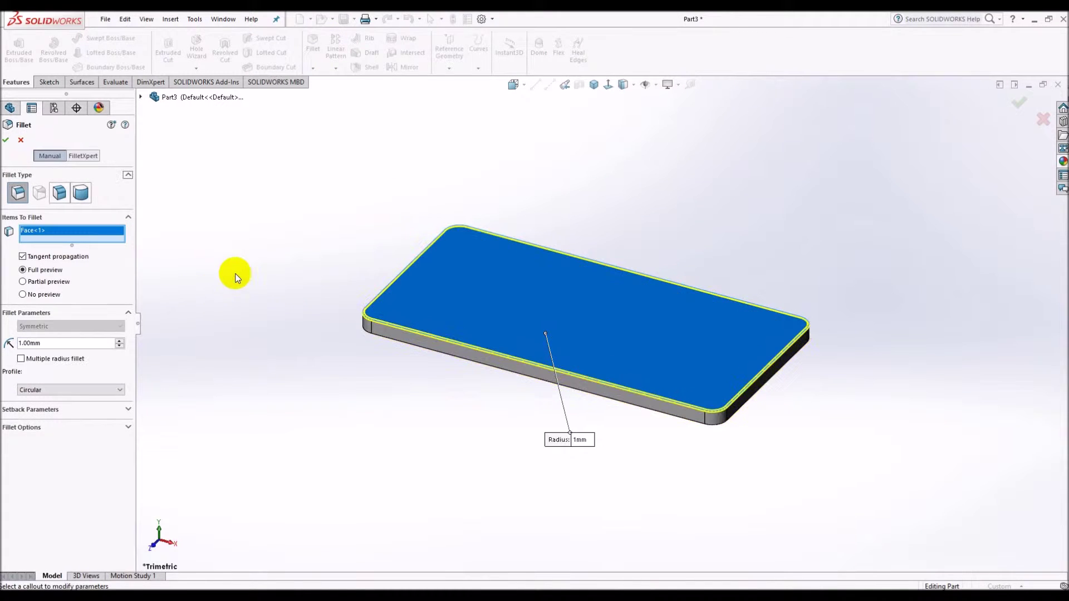
click(5, 140)
click(621, 306)
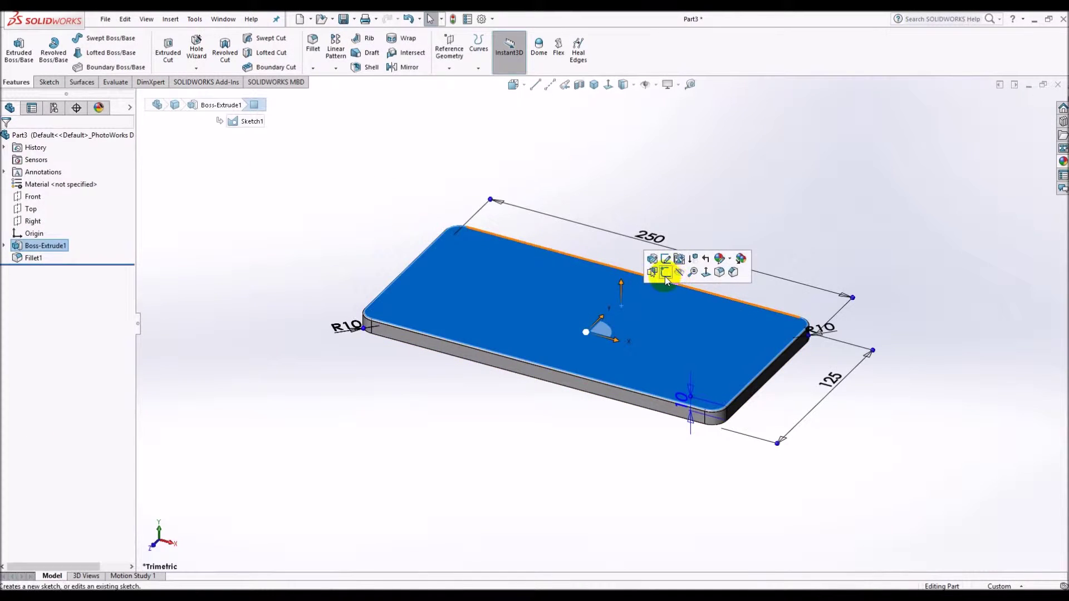
- Draw a corner rectangle near the back of the plate's top face
click(665, 269)
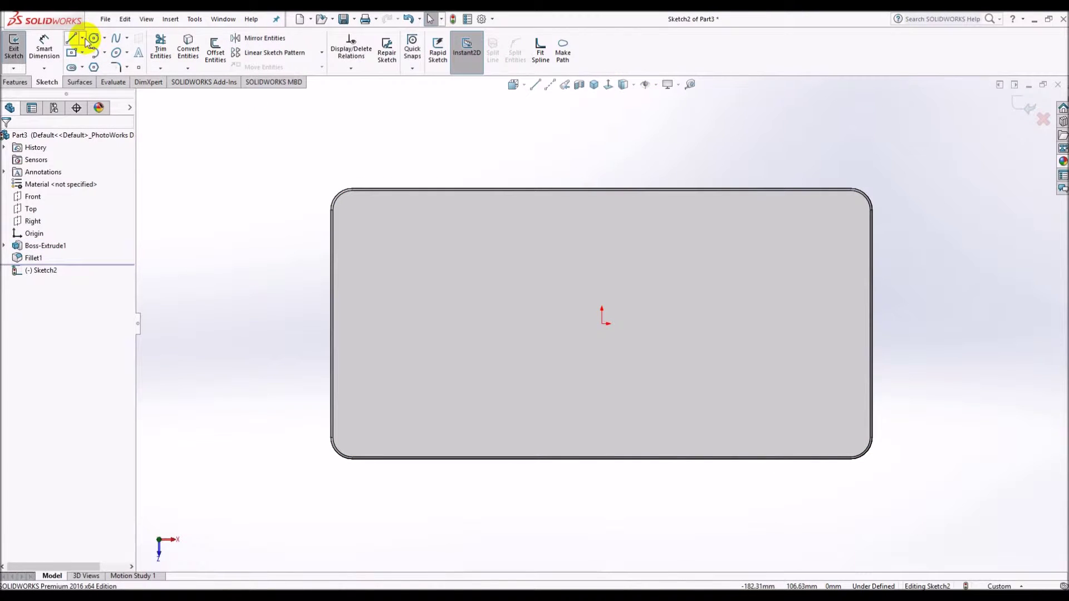
click(82, 53)
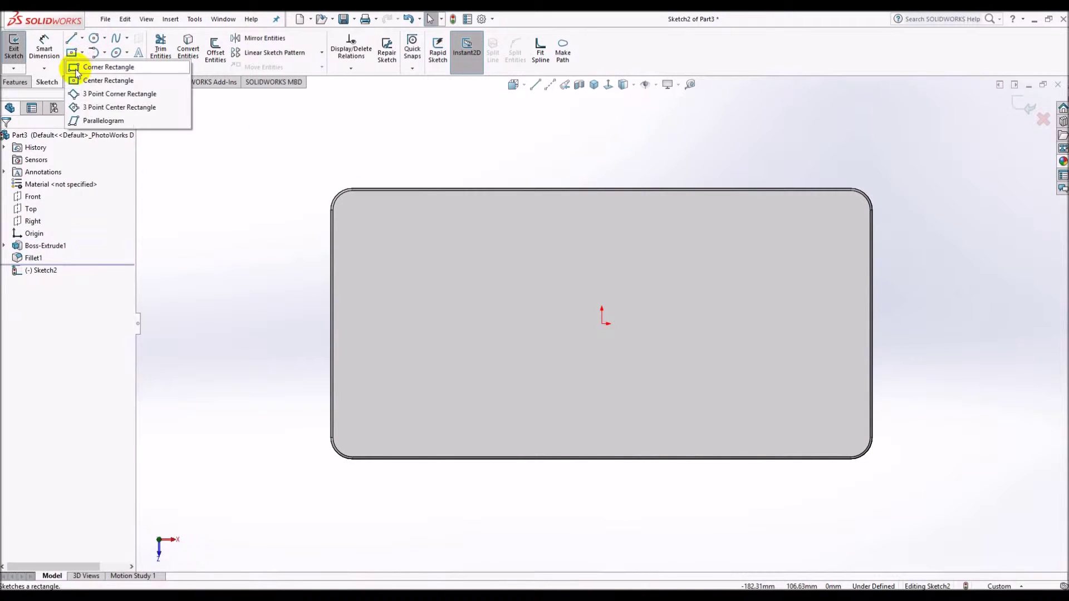
click(351, 205)
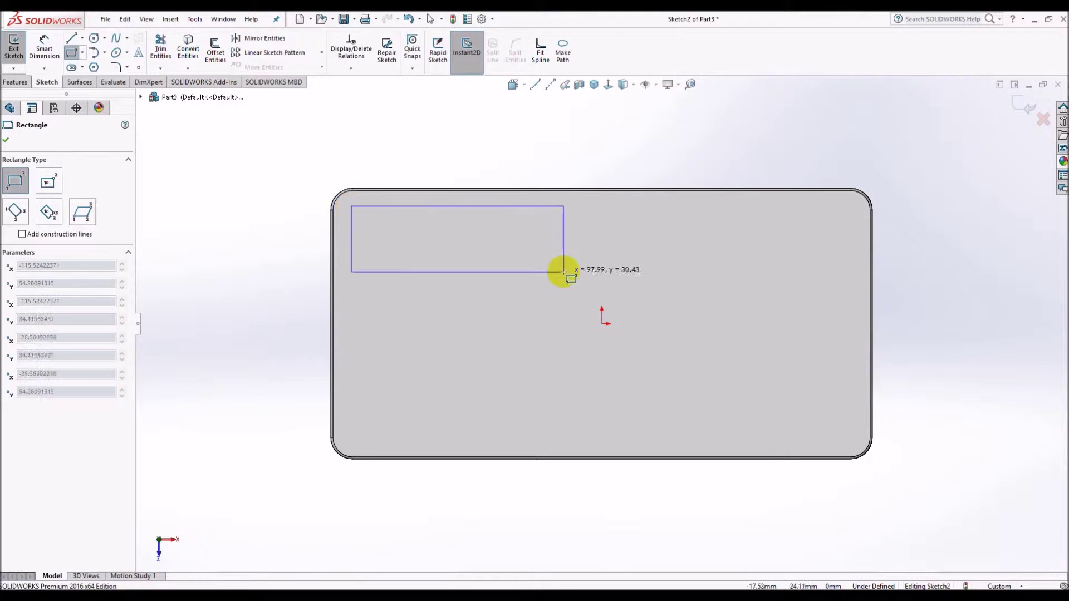
click(591, 236)
key(Escape)
- Dimension the rectangle 10 mm high and 100 mm wide
key(d)
click(351, 225)
click(227, 226)
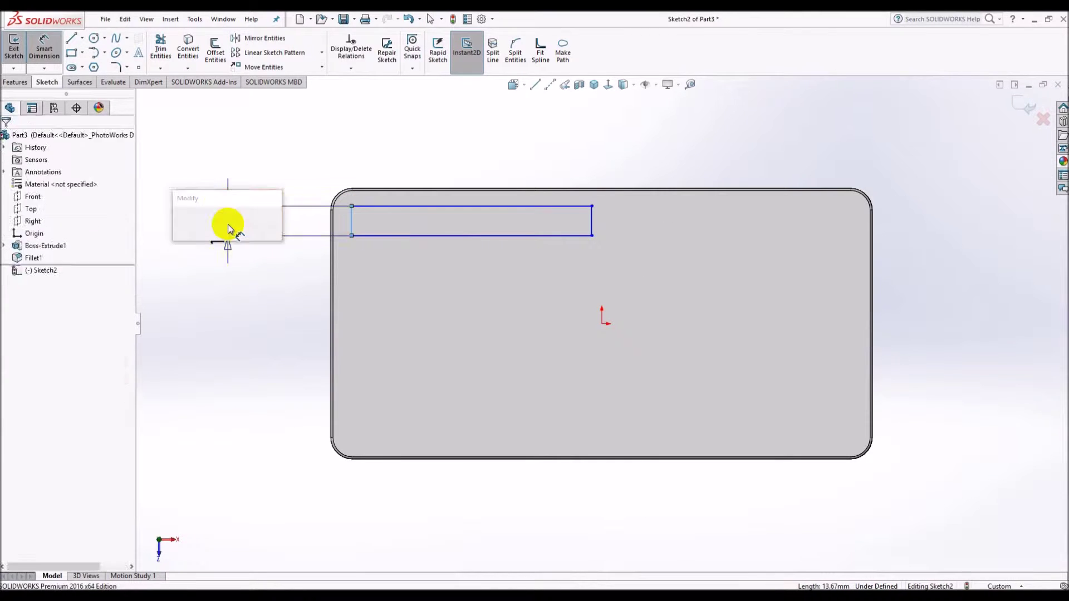
text(10)
key(Return)
click(419, 215)
click(432, 144)
text(100)
key(Return)
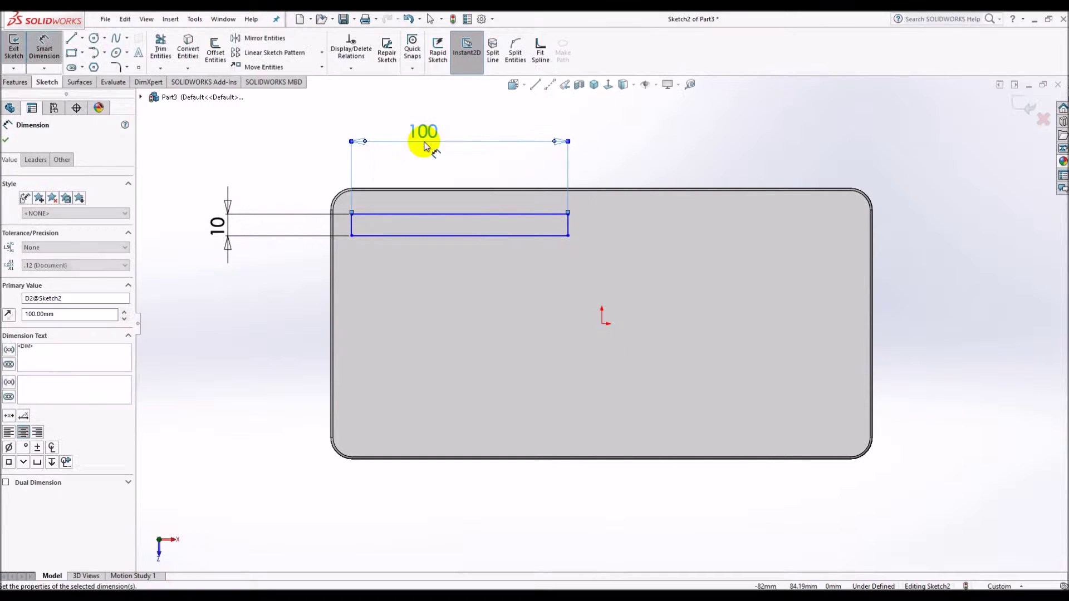
- Locate the rectangle 10 mm from the plate's back edge and 15 mm from the origin
click(426, 214)
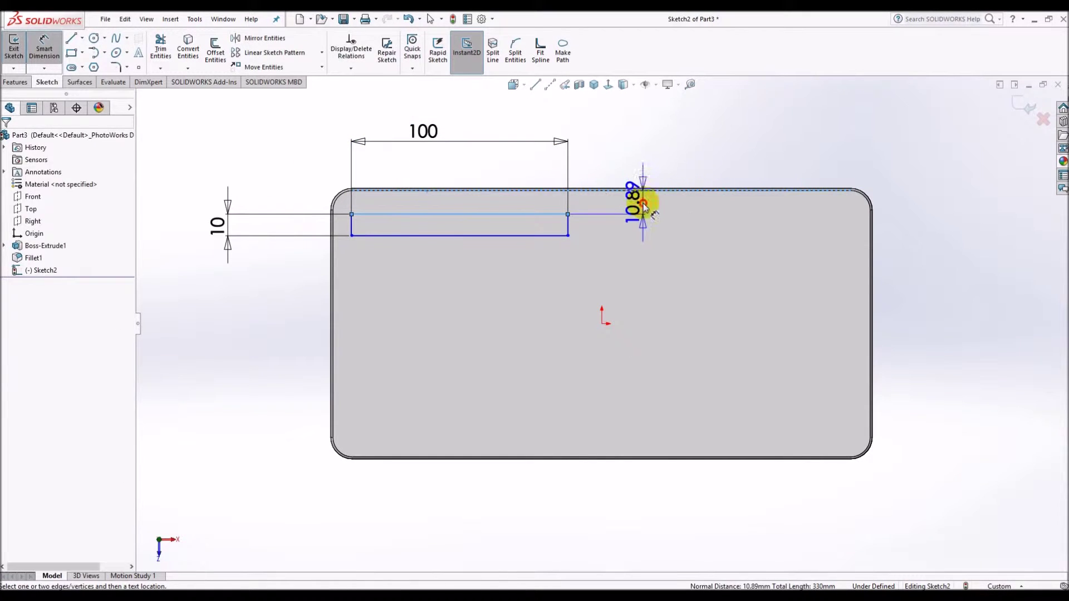
click(639, 201)
text(10)
key(Return)
click(568, 234)
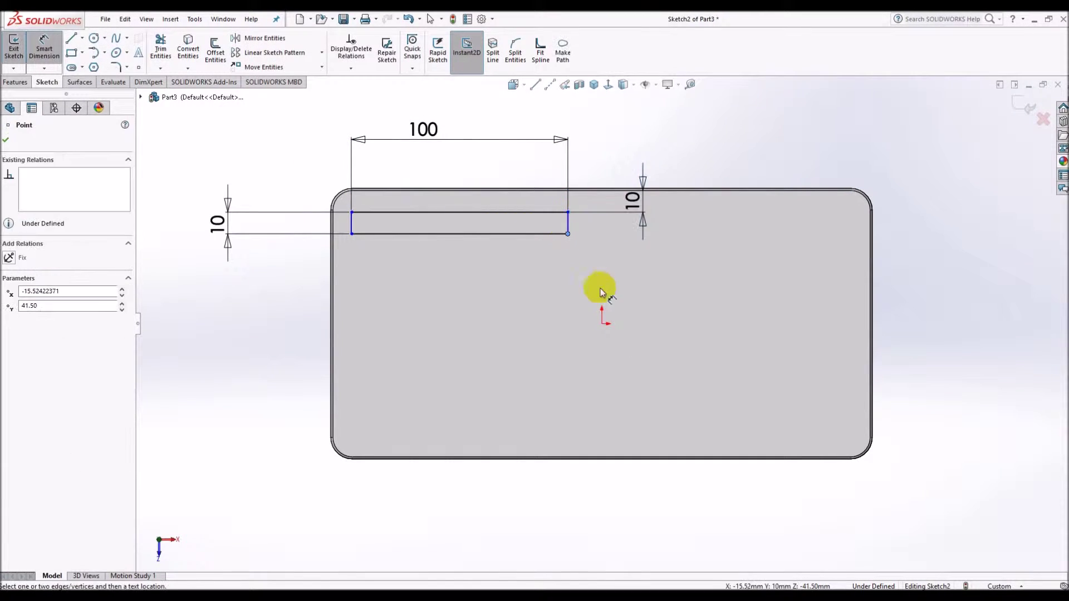
click(601, 323)
click(587, 385)
text(15.00mm)
key(Return)
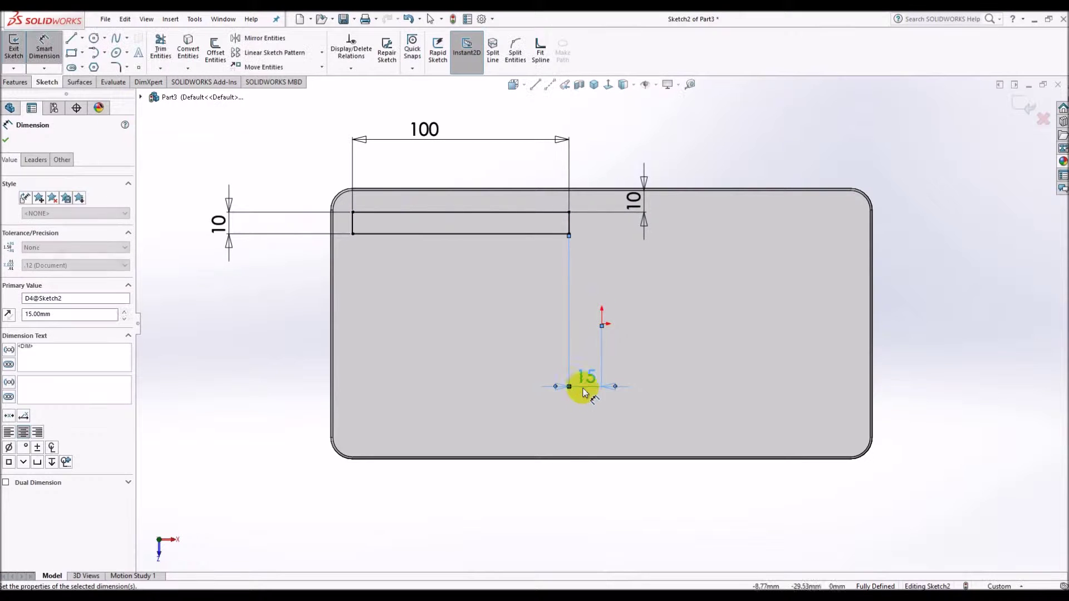
click(15, 82)
click(19, 50)
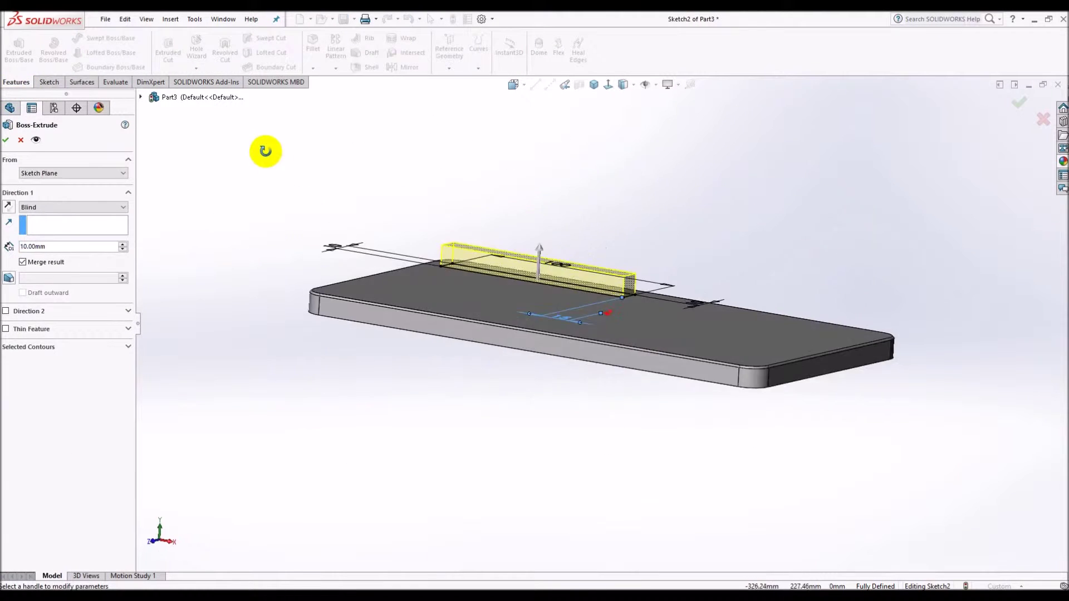
- Extrude the 100 × 10 rectangle 175 mm upward as Boss-Extrude2, checked in isometric view
double_click(35, 246)
text(1)
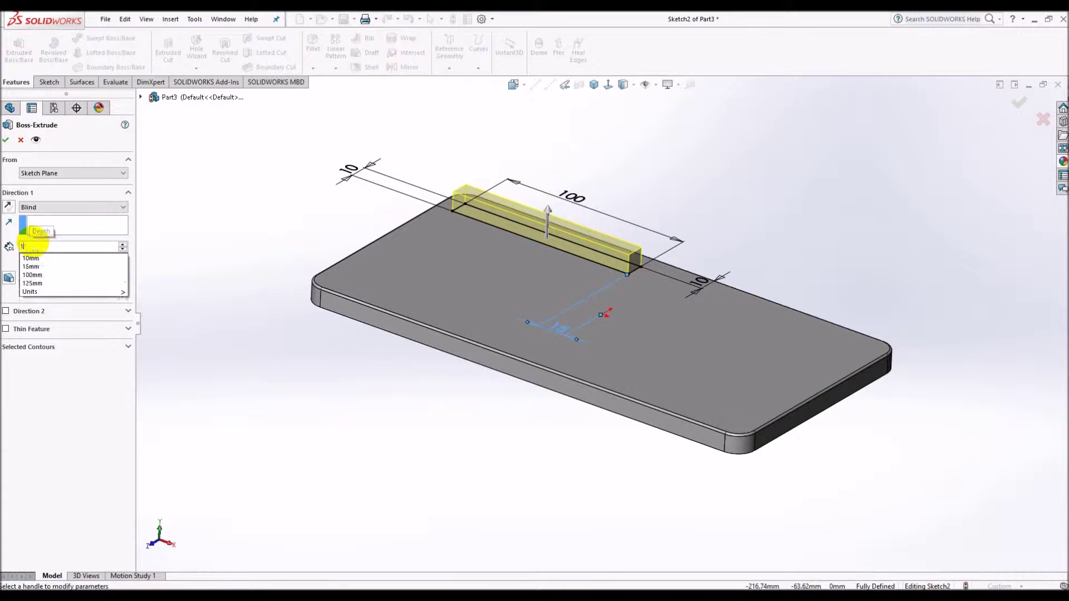
text(050.00mm)
key(Return)
scroll(718, 239, down, 3)
scroll(673, 290, up, 2)
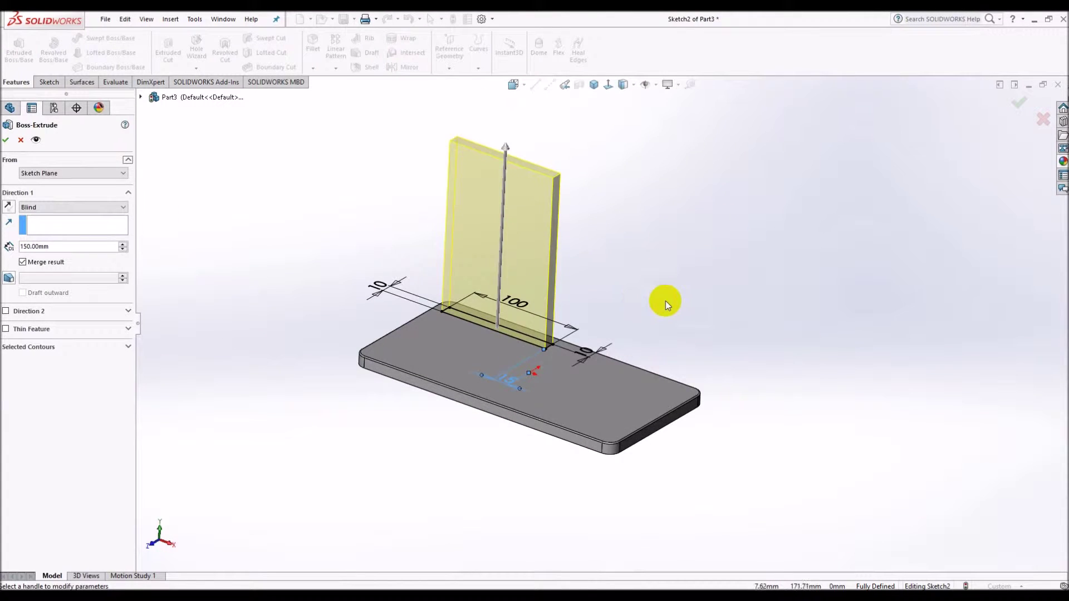
click(593, 84)
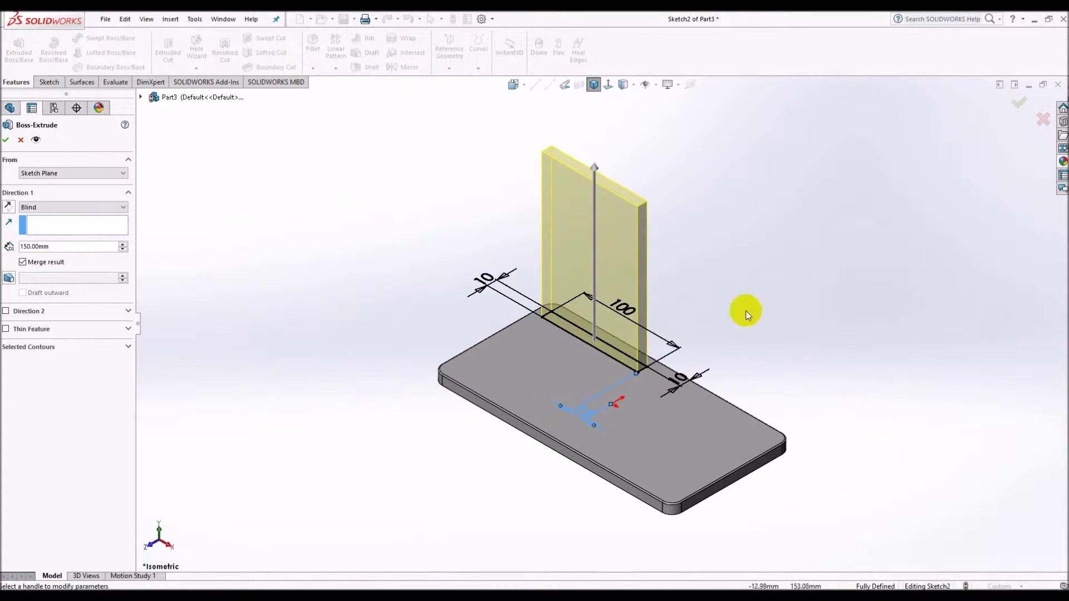
scroll(737, 341, down, 1)
text(175)
key(Return)
click(6, 143)
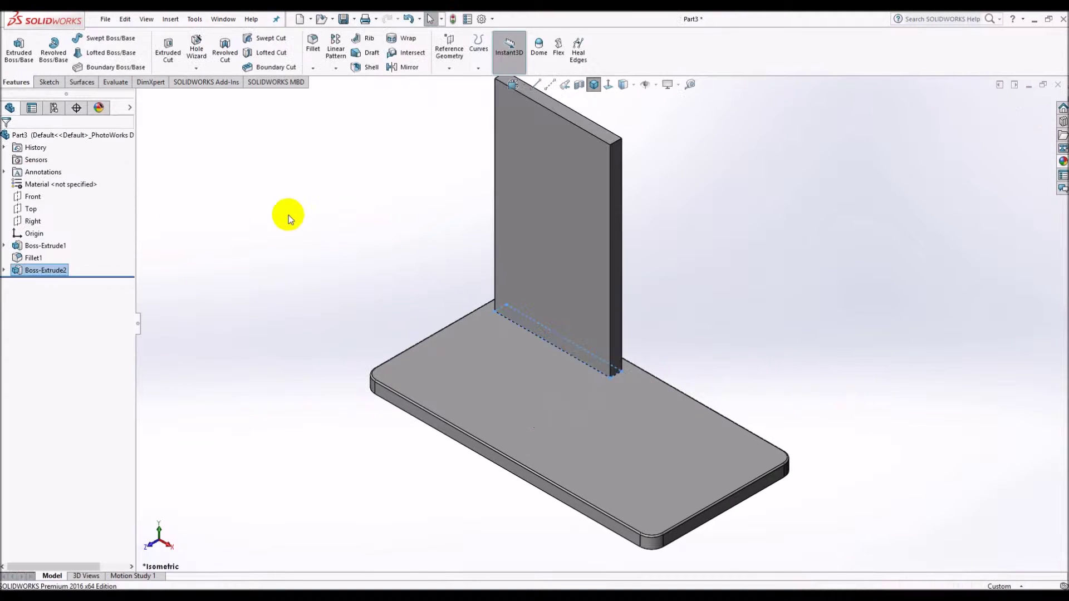
click(646, 412)
- Change the base plate's length from 250 to 350 mm
double_click(696, 339)
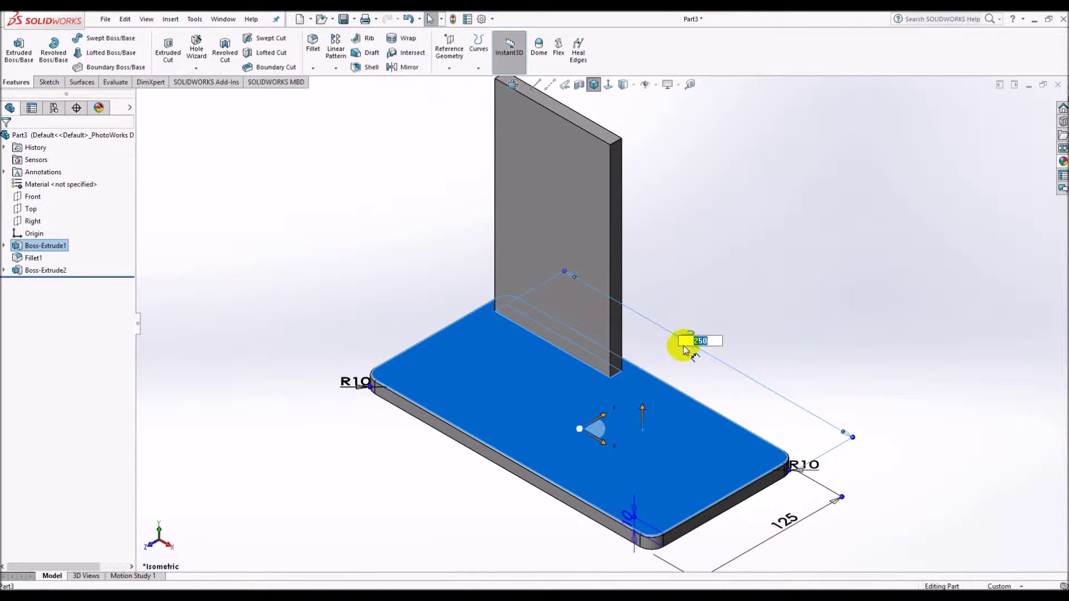
text(50)
key(Return)
scroll(683, 346, up, 3)
scroll(713, 399, up, 2)
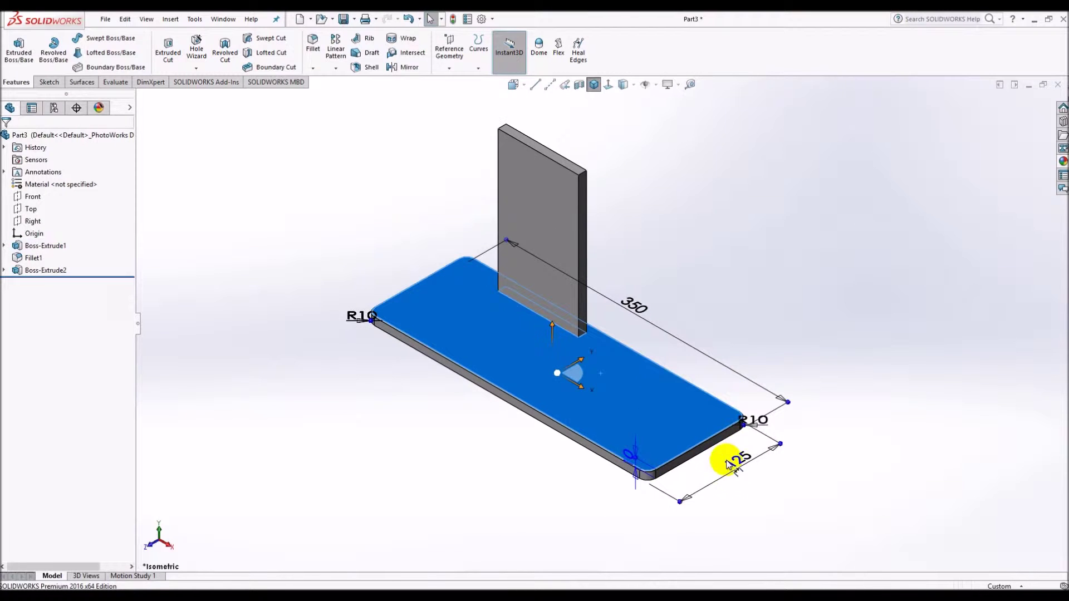
click(754, 324)
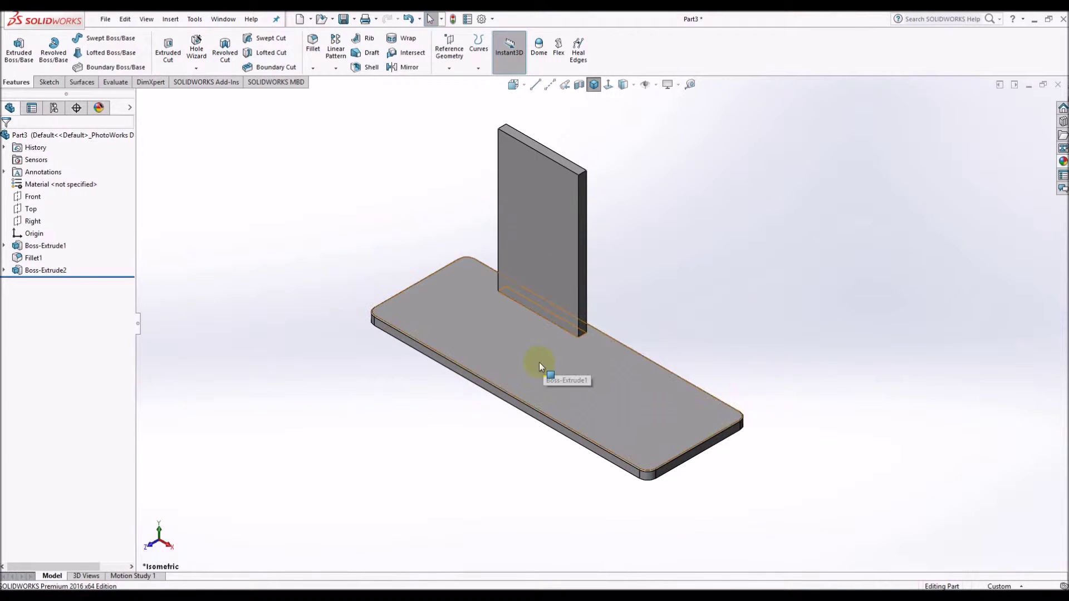
- Change the upright's 15 mm offset to 50 mm and begin a sketch on its front face
click(548, 302)
drag(550, 343, 537, 380)
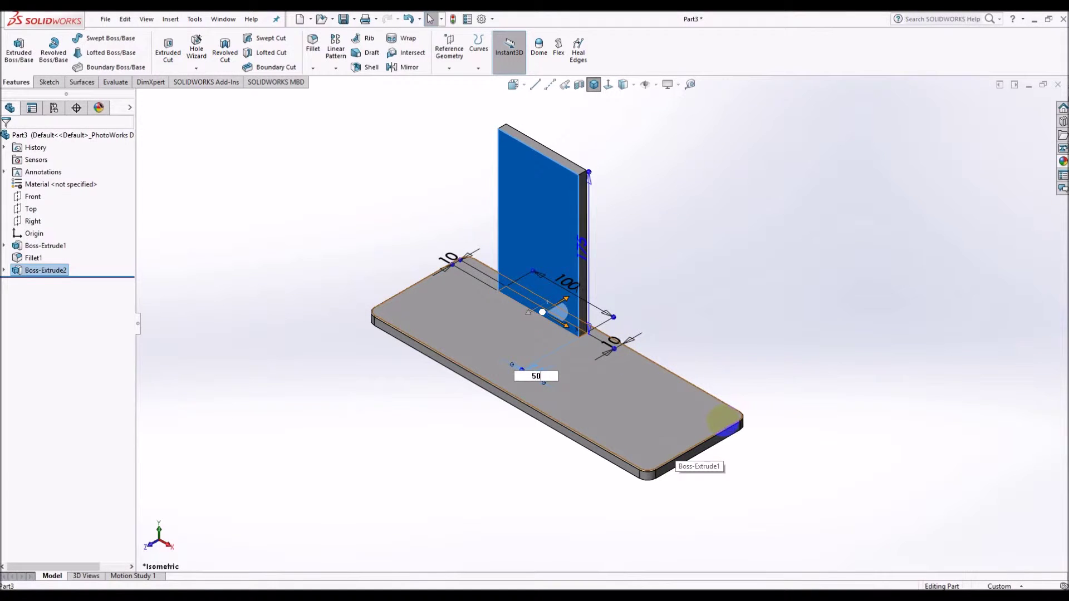
key(Return)
click(519, 237)
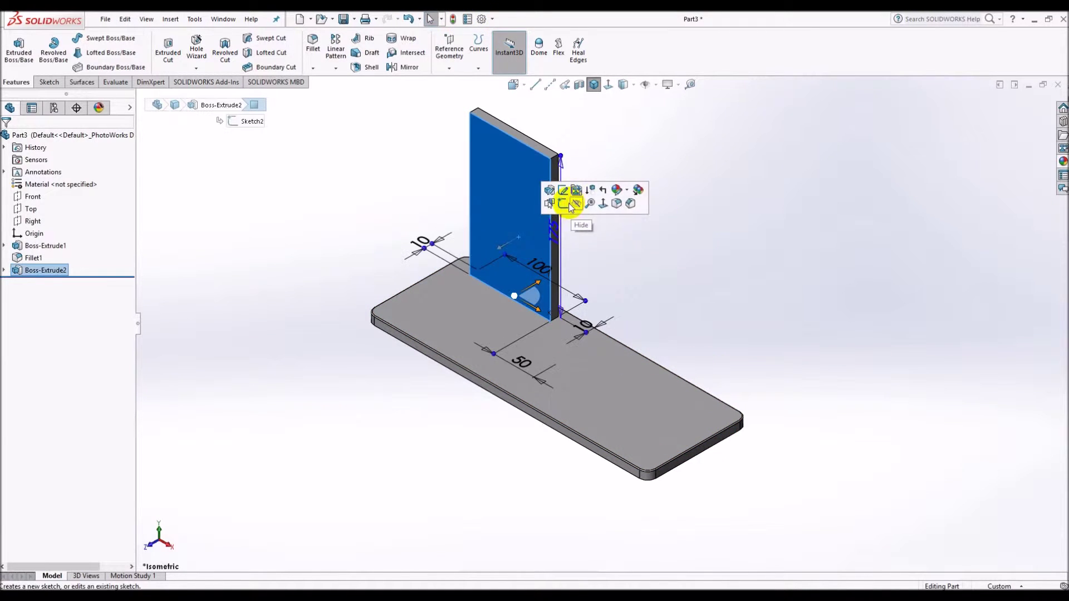
click(569, 205)
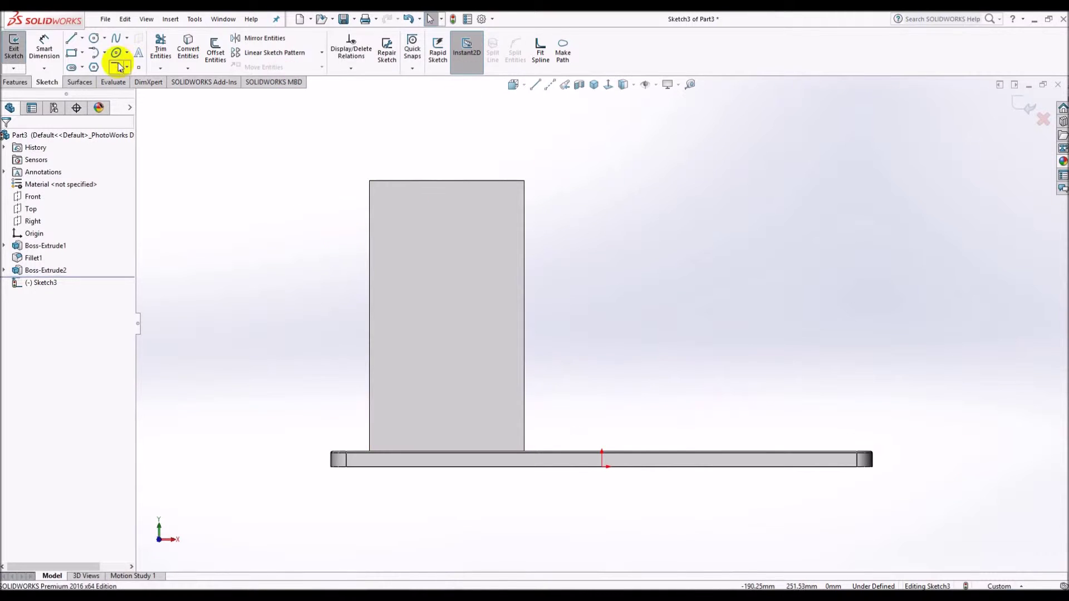
- Sketch a vertical centreline with a 15 mm diameter circle on it
click(549, 84)
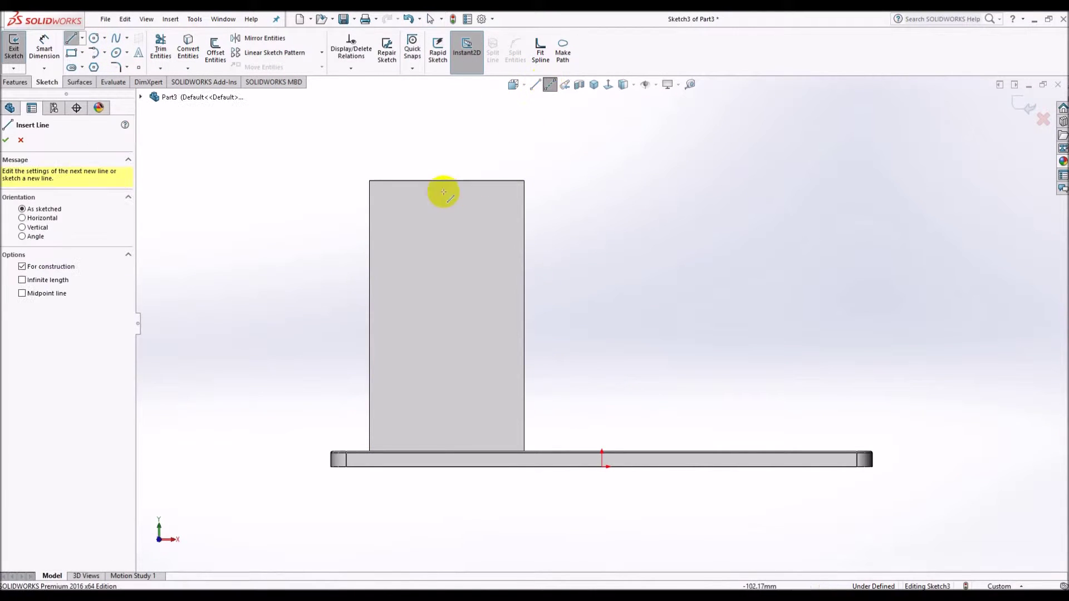
click(446, 180)
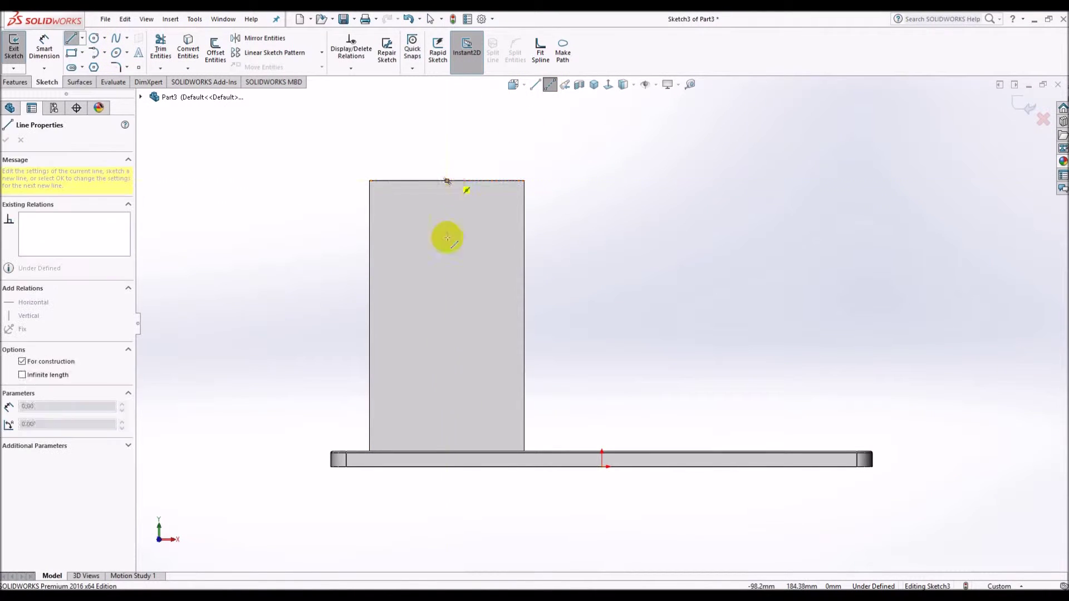
click(446, 451)
key(Escape)
click(94, 38)
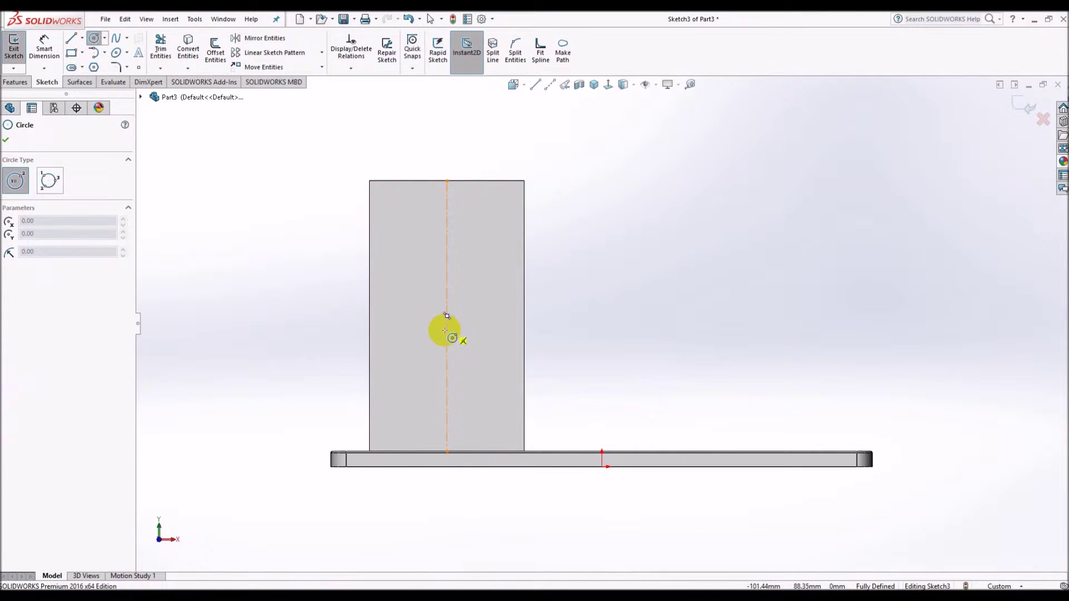
click(446, 315)
key(d)
click(456, 314)
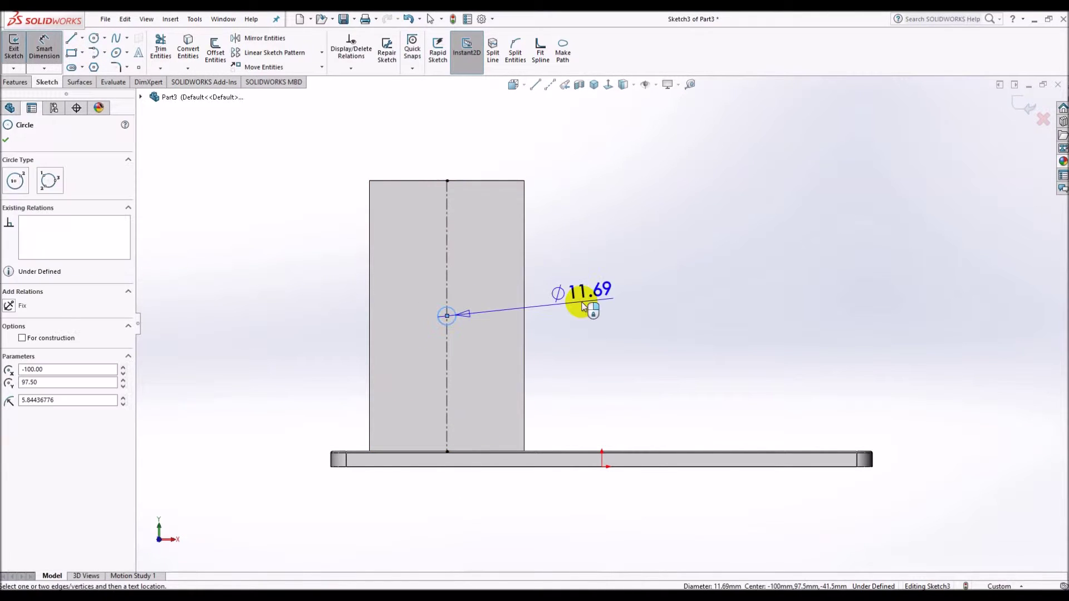
click(583, 306)
text(15)
key(Return)
click(6, 139)
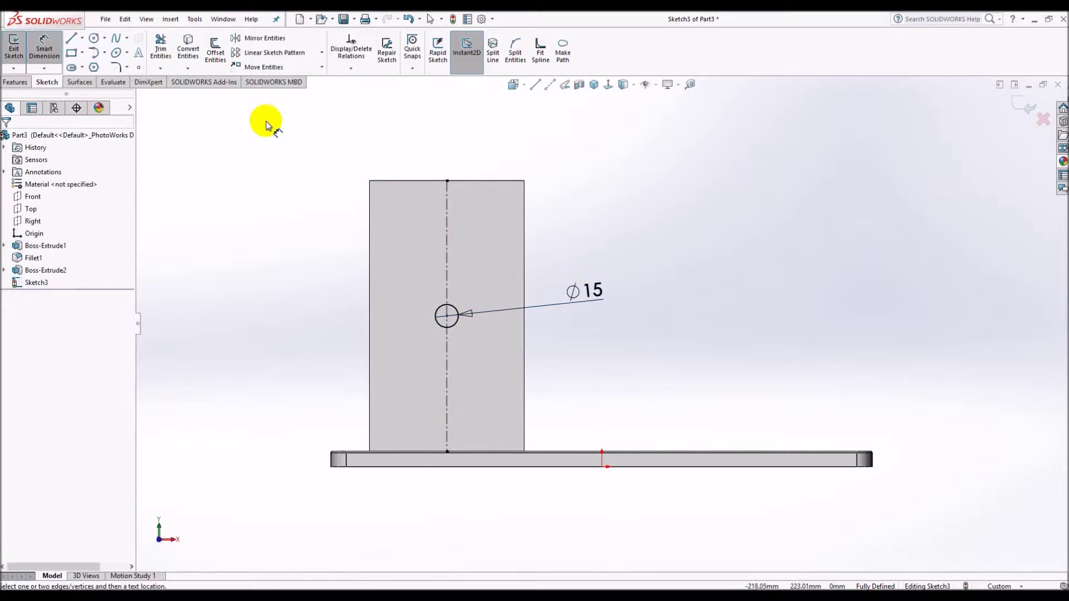
- Cut the circle through all of the upright plate as Cut-Extrude1
click(15, 82)
click(167, 51)
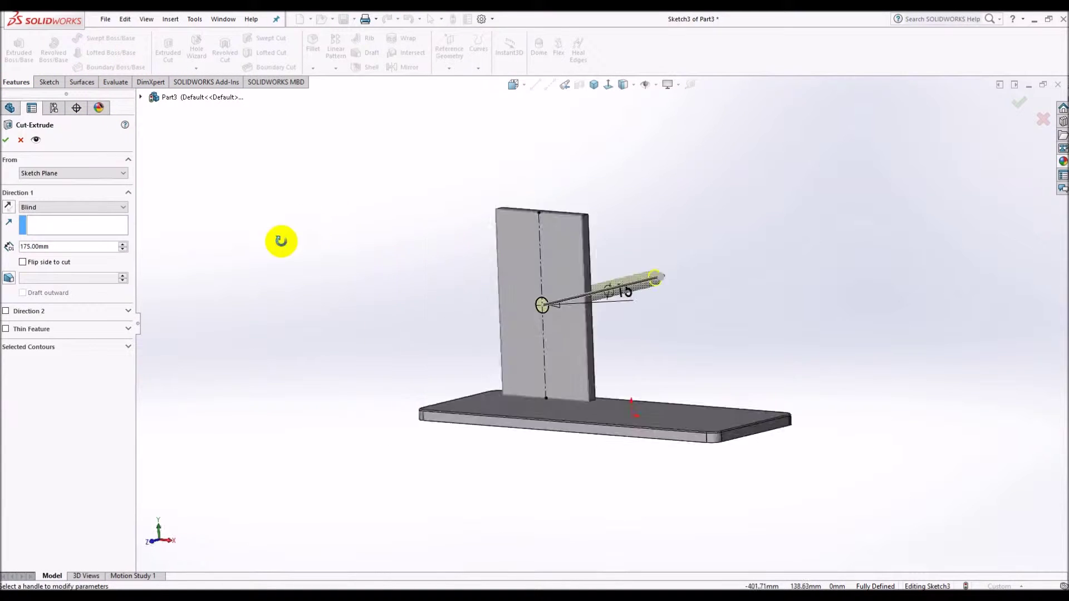
click(60, 207)
click(59, 225)
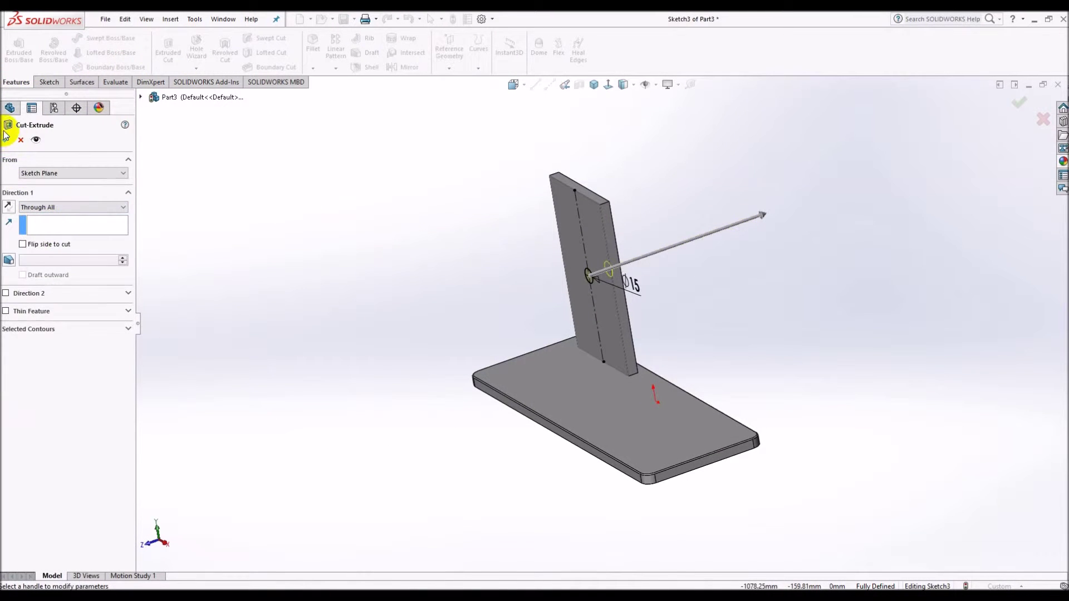
click(6, 139)
click(593, 84)
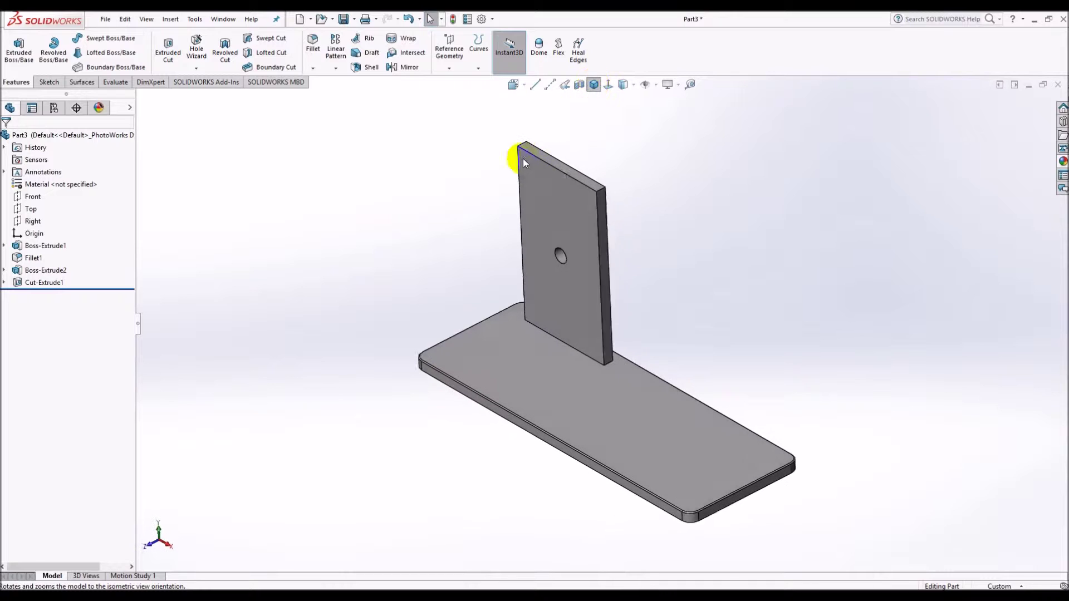
- Fillet the upright's two top edges at 50 mm into an arch, then open Document Properties
click(313, 45)
key(Return)
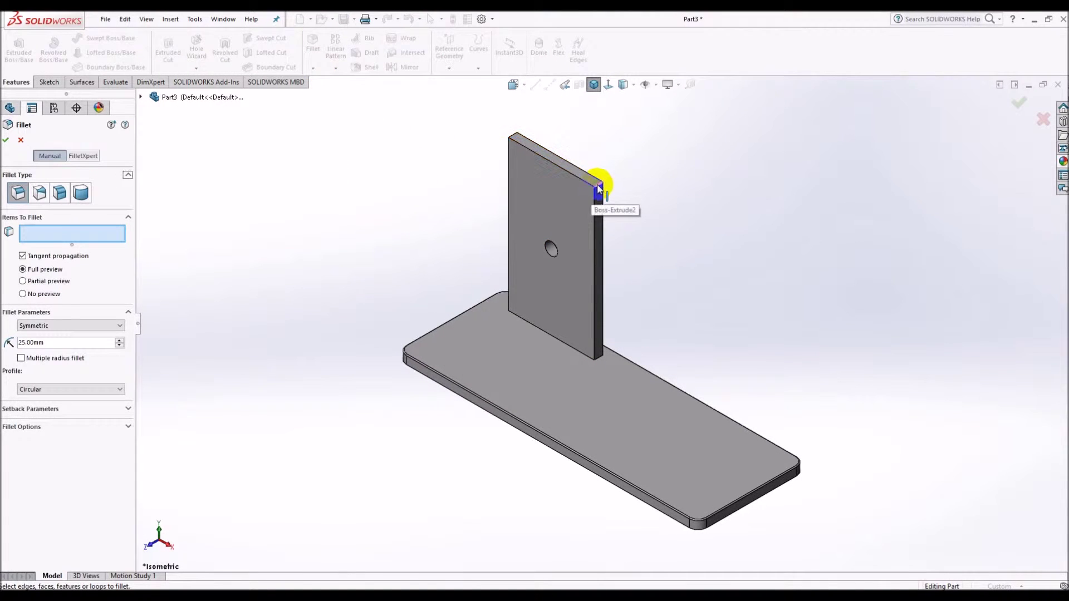
click(598, 189)
click(512, 134)
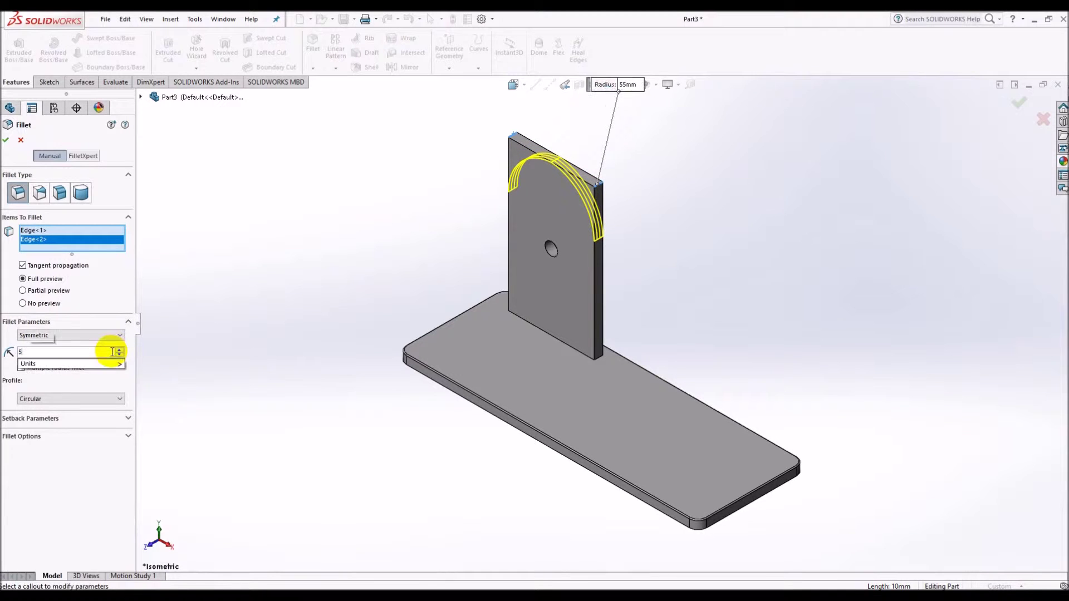
text(0)
key(Return)
click(6, 139)
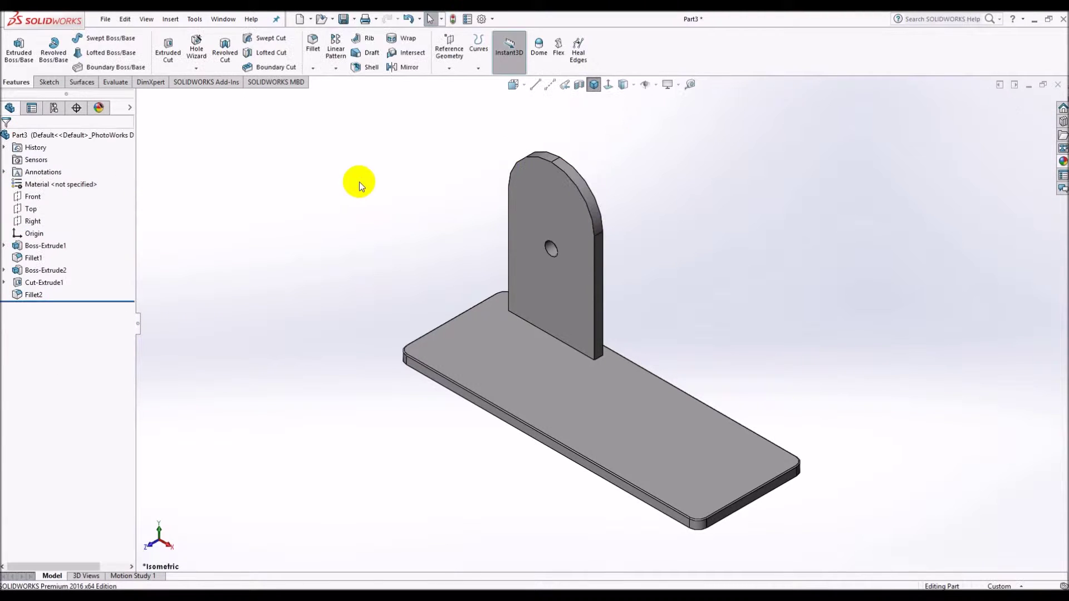
click(482, 19)
click(389, 116)
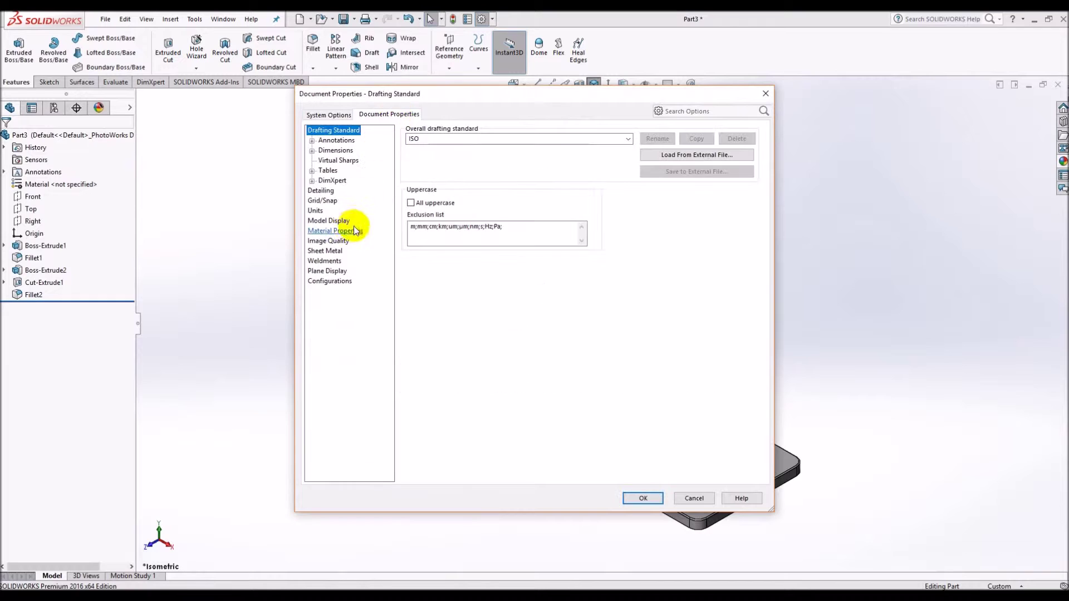
- Raise the image quality setting and fillet both arched top edges at 1 mm
click(342, 241)
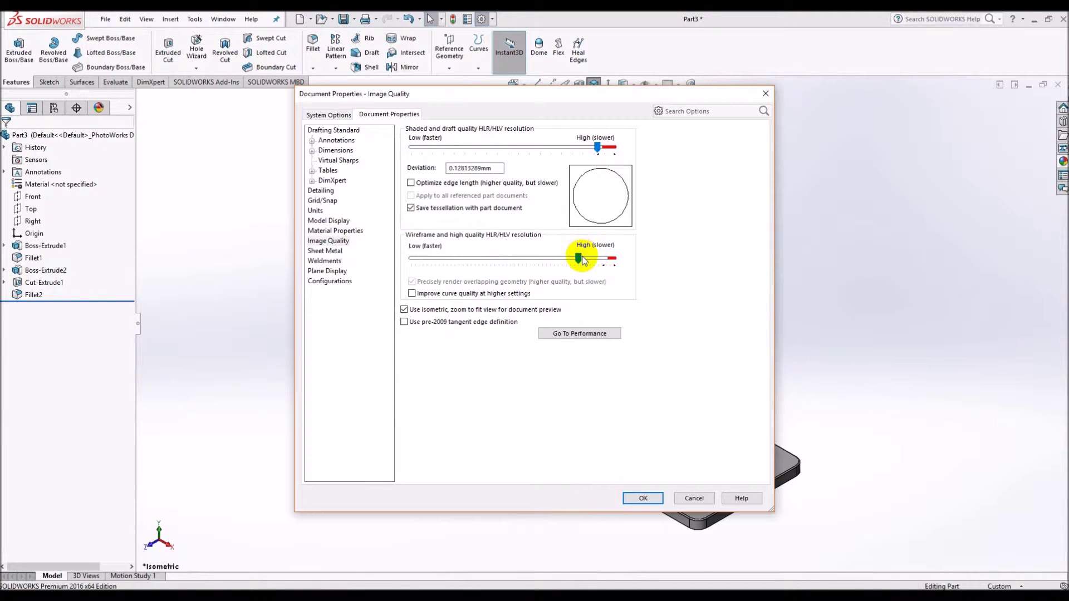
click(648, 503)
click(312, 44)
click(591, 205)
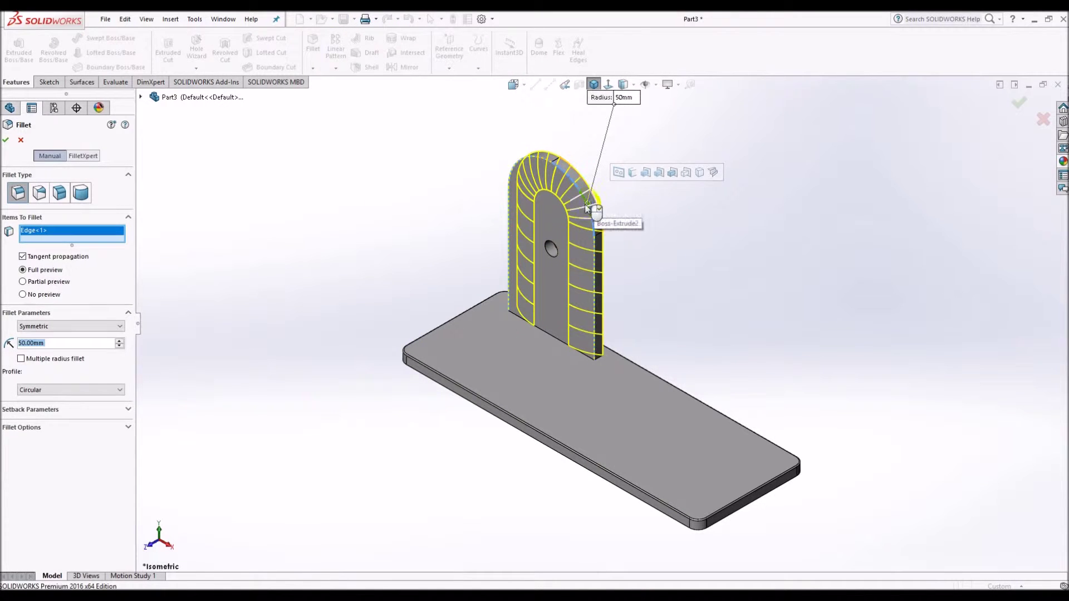
text(1)
click(595, 214)
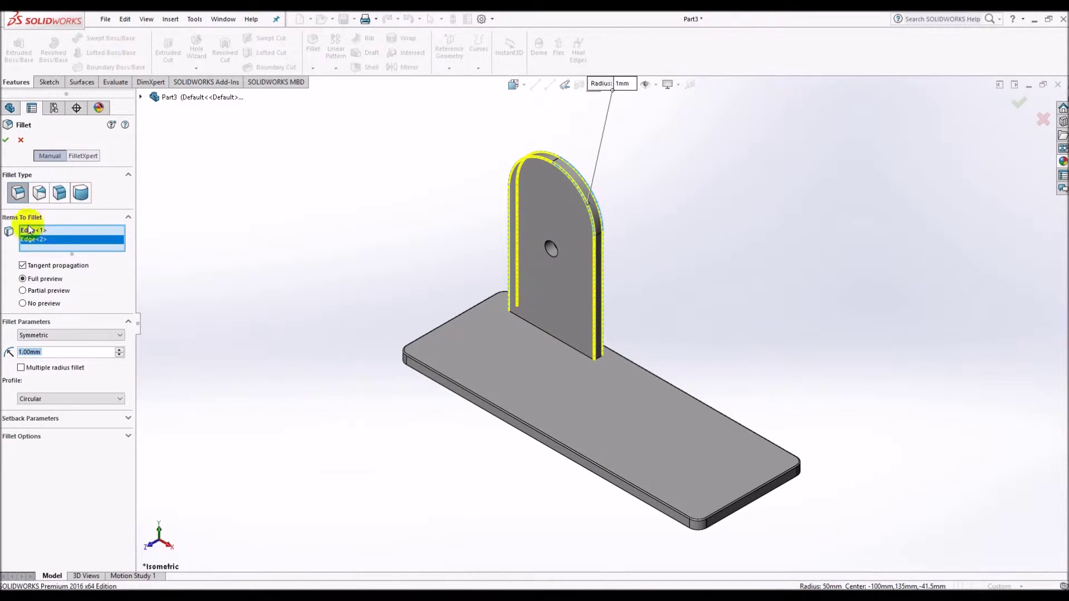
click(7, 143)
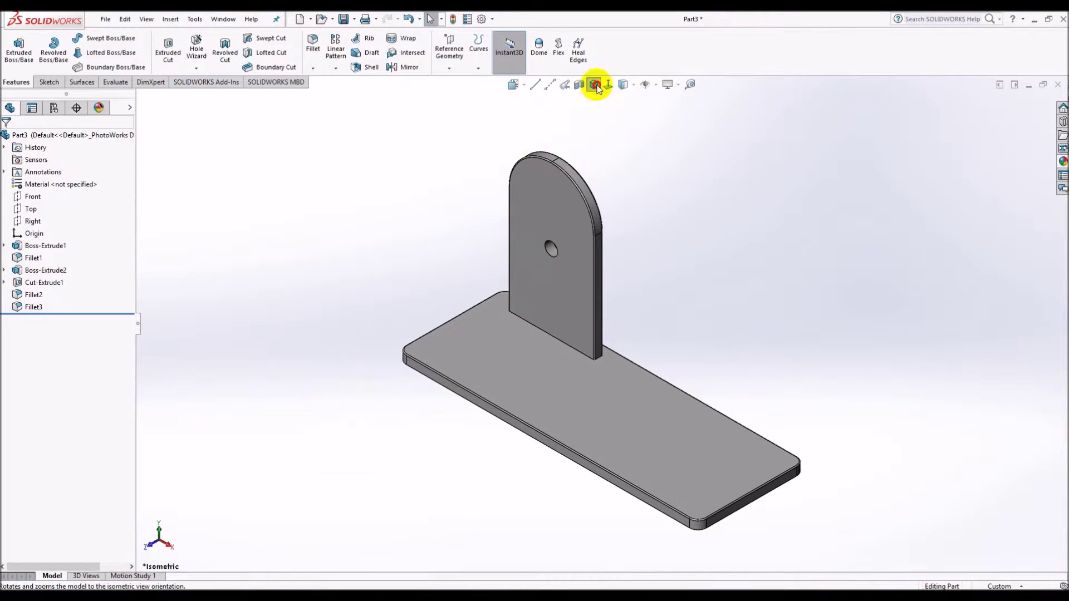
- Save the part as Part2 and create a new assembly
click(353, 20)
text(Part2)
key(Return)
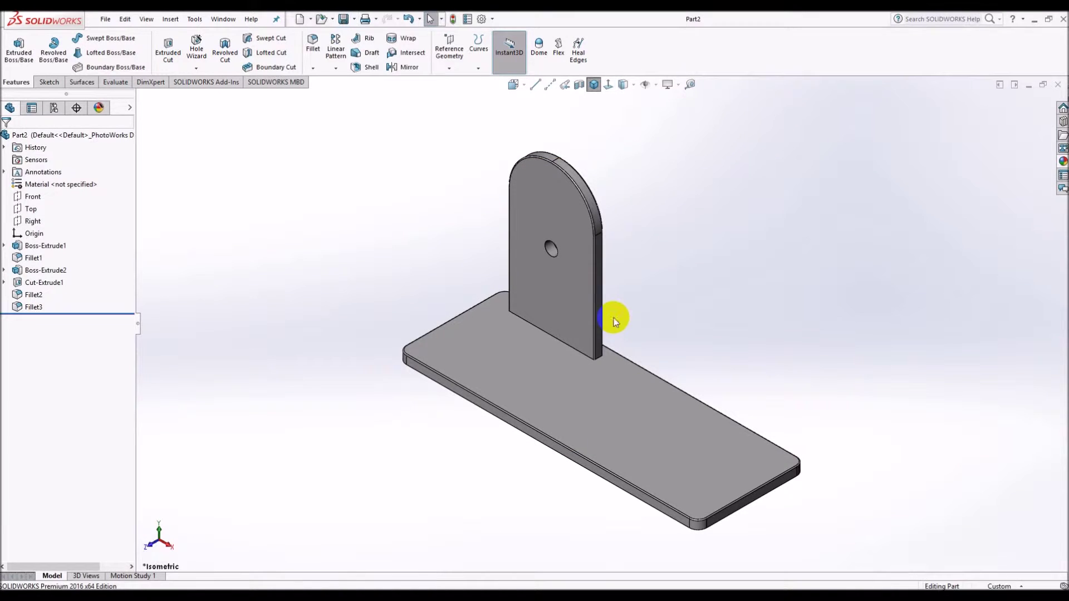
click(300, 21)
double_click(265, 221)
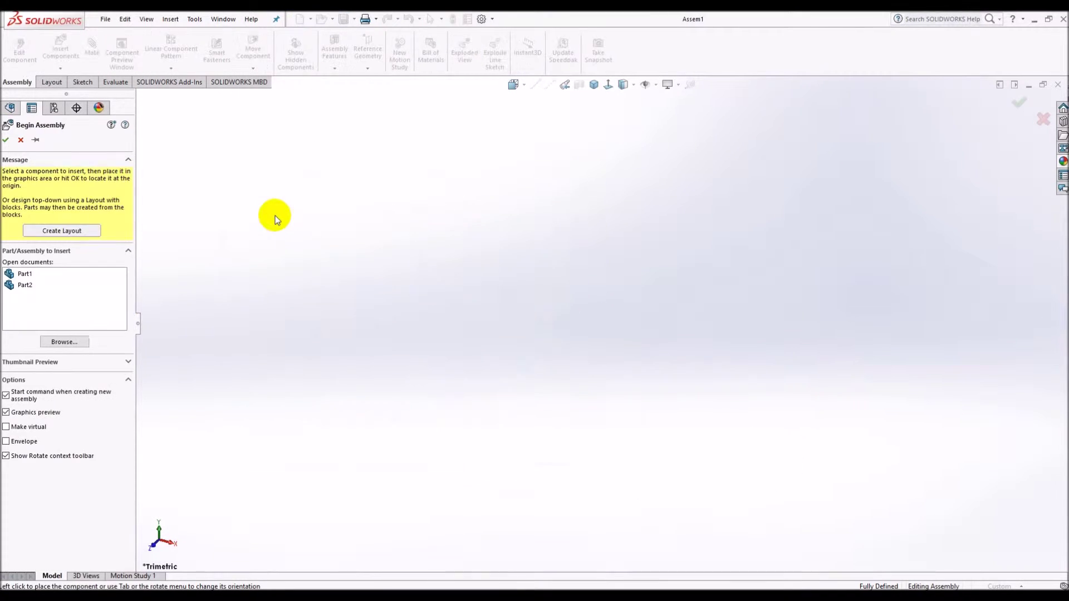
- Insert the Part2 stand at the origin and the Part1 crank disc beside it
click(25, 285)
click(569, 322)
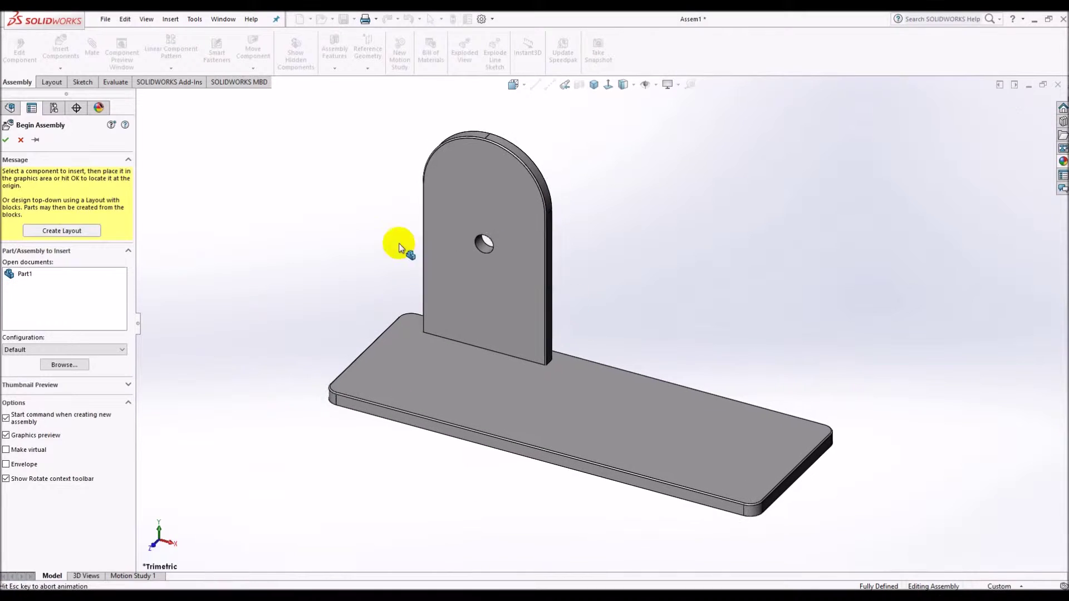
click(60, 50)
click(41, 270)
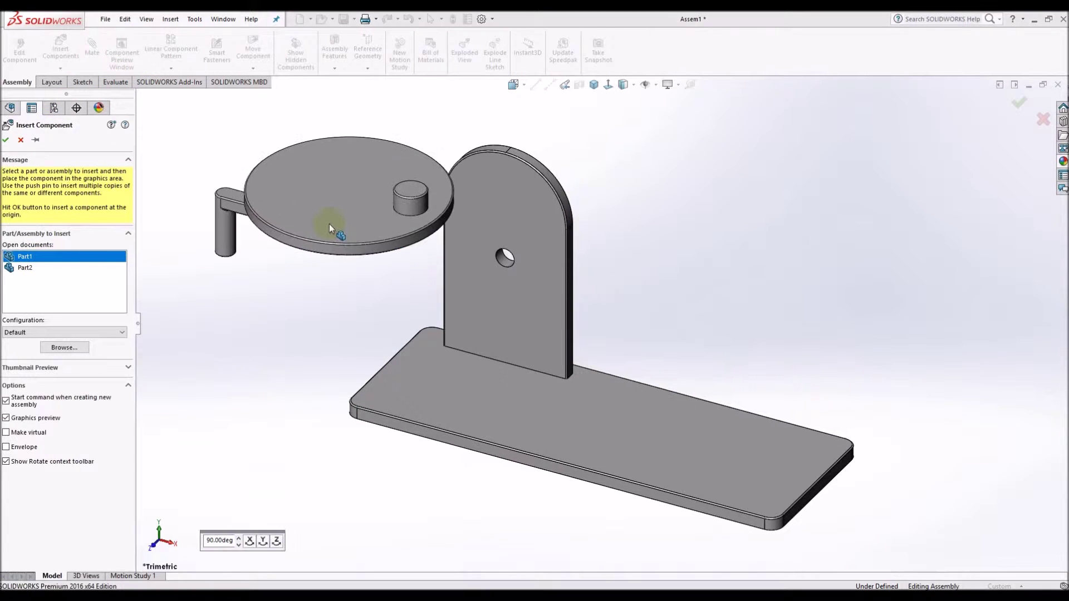
click(329, 224)
- Mate the disc's pin concentric with the plate's hole, flipped to the plate's other side
click(93, 53)
middle_drag(312, 222, 406, 291)
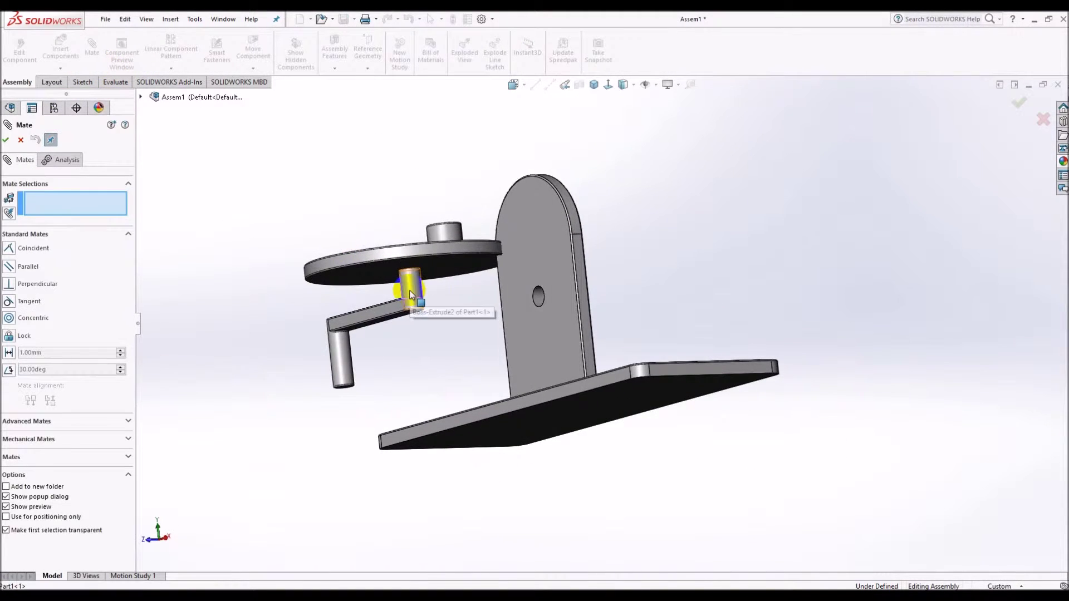
click(411, 287)
click(537, 300)
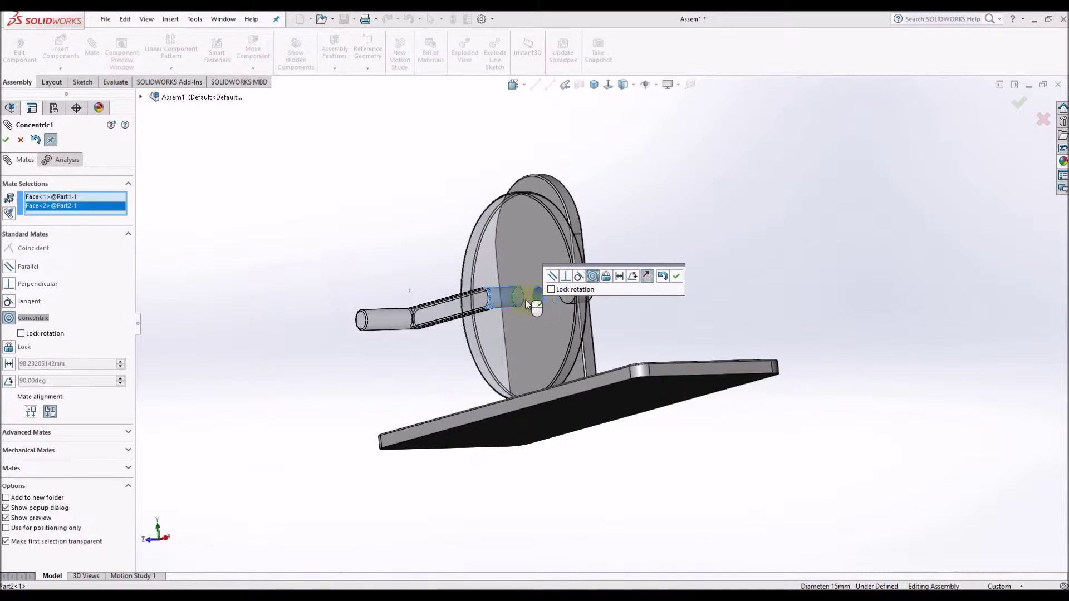
middle_drag(666, 193, 662, 322)
click(647, 276)
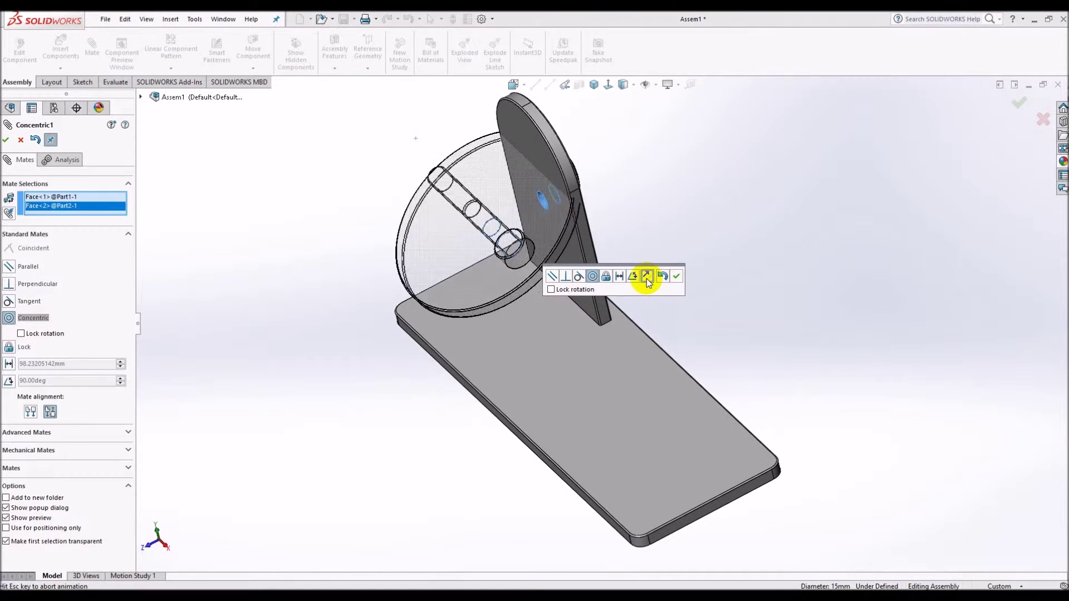
click(676, 276)
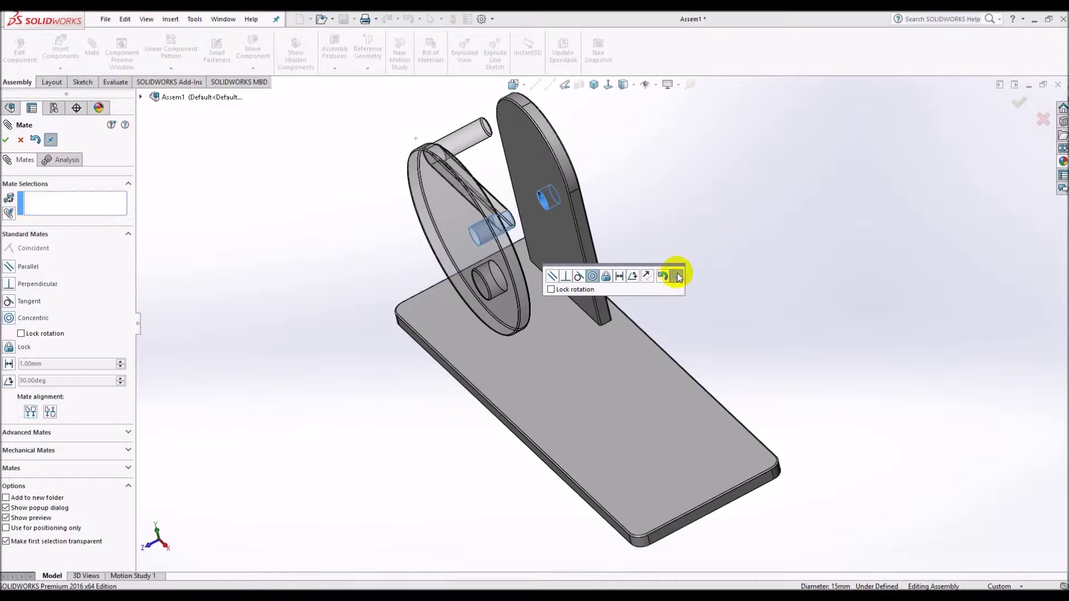
- Mate the disc's boss face coincident with the upright plate's face
click(552, 250)
middle_drag(552, 246, 438, 309)
click(426, 322)
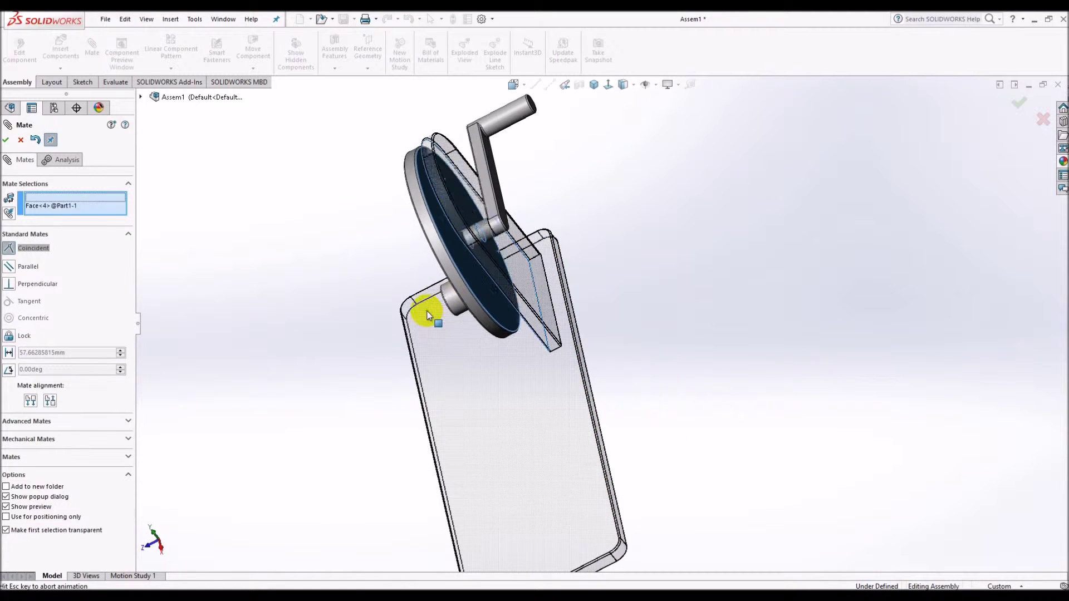
click(4, 166)
click(6, 140)
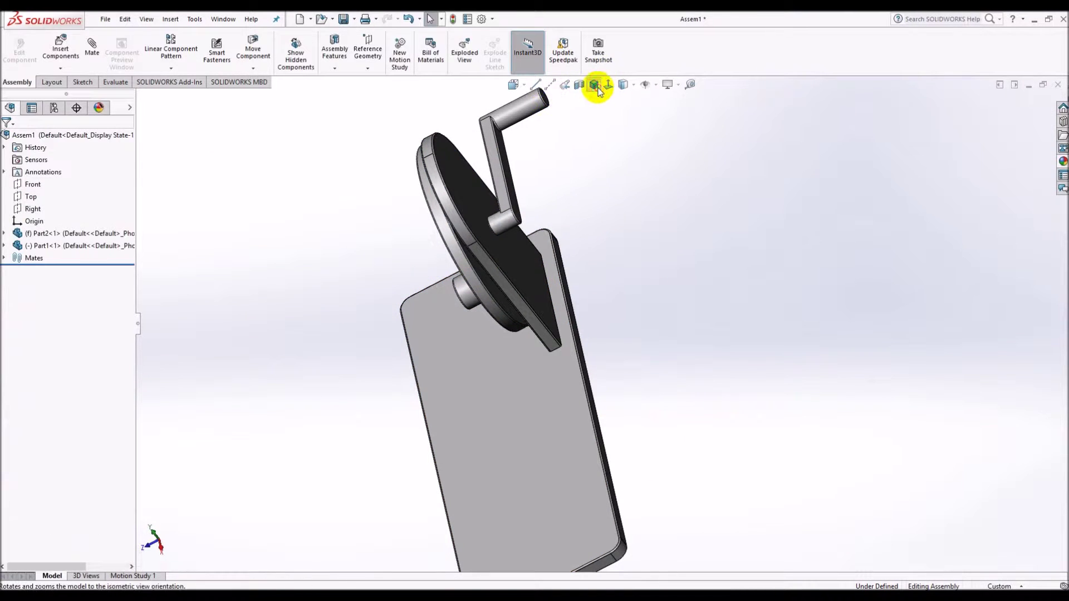
- Spin the crank disc to test its rotation, then open Part1 on its own
click(594, 84)
mouse_move(716, 206)
middle_down()
mouse_move(675, 245)
mouse_move(817, 334)
middle_up()
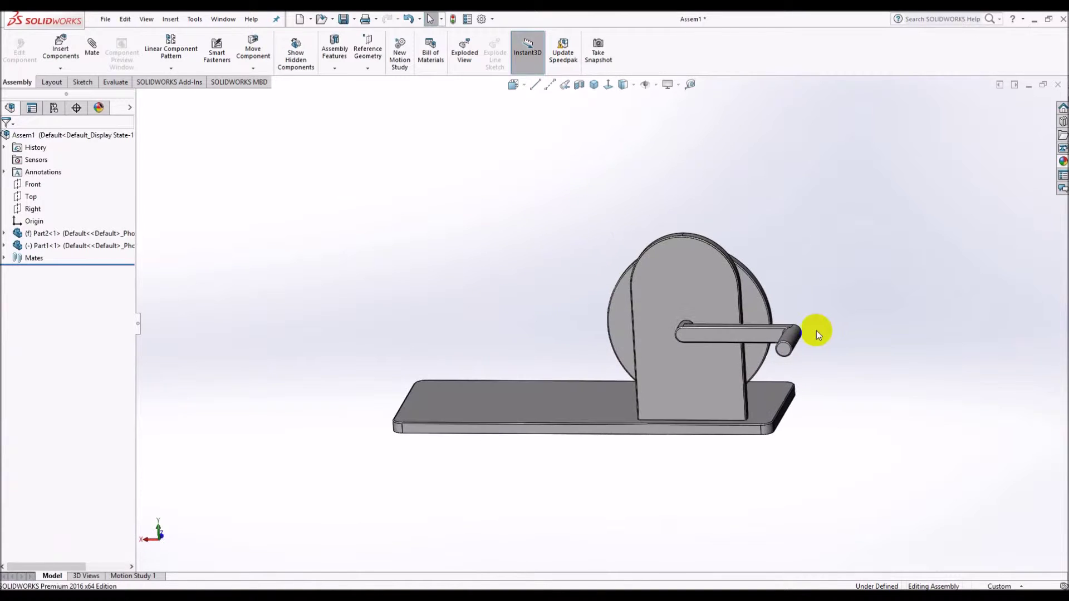
mouse_move(790, 348)
mouse_down()
mouse_move(562, 286)
mouse_move(517, 326)
mouse_up()
middle_drag(517, 327, 663, 351)
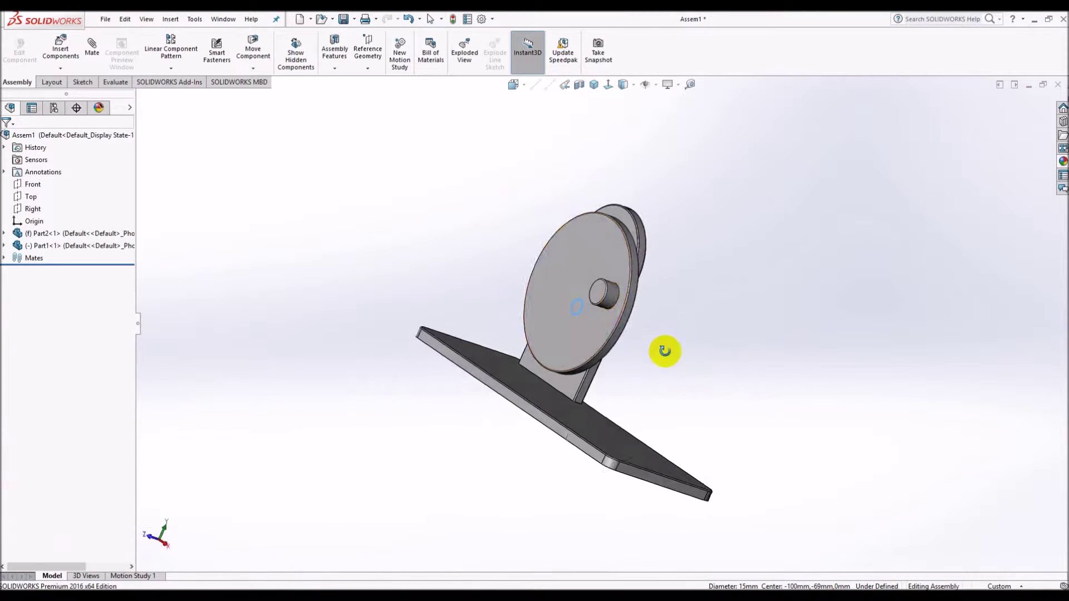
click(516, 324)
mouse_move(516, 324)
mouse_down()
mouse_move(628, 374)
mouse_move(649, 255)
mouse_up()
mouse_move(649, 255)
middle_down()
mouse_move(732, 313)
mouse_move(709, 262)
middle_up()
click(709, 261)
mouse_move(713, 324)
middle_down()
mouse_move(704, 417)
mouse_move(653, 395)
mouse_move(640, 374)
middle_up()
click(711, 312)
click(748, 295)
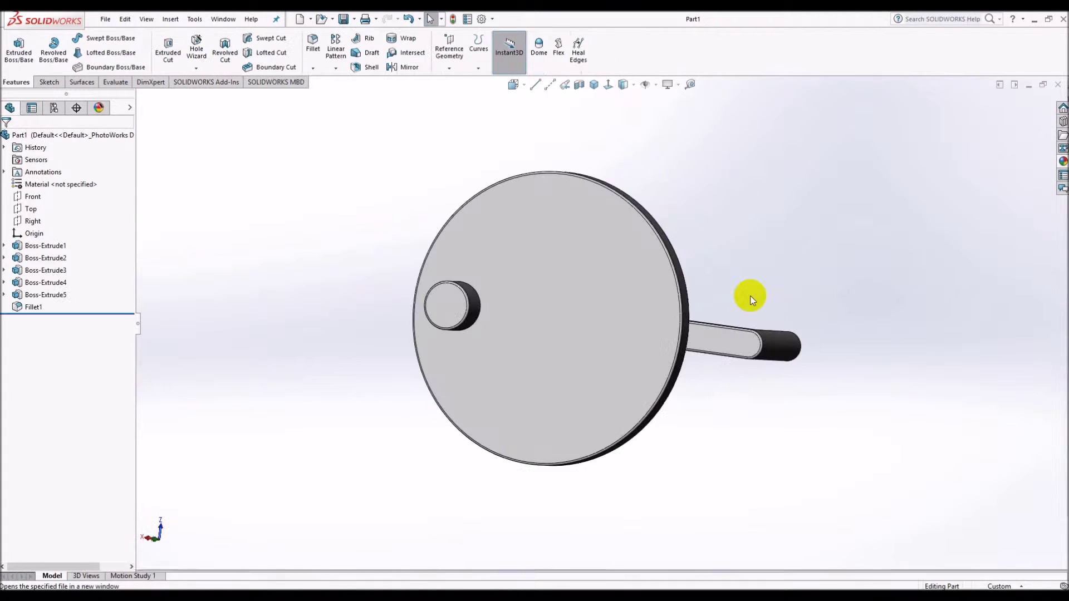
- Change Part1's crank arm length from 100 to 50, then revise it to 60
click(712, 355)
double_click(650, 257)
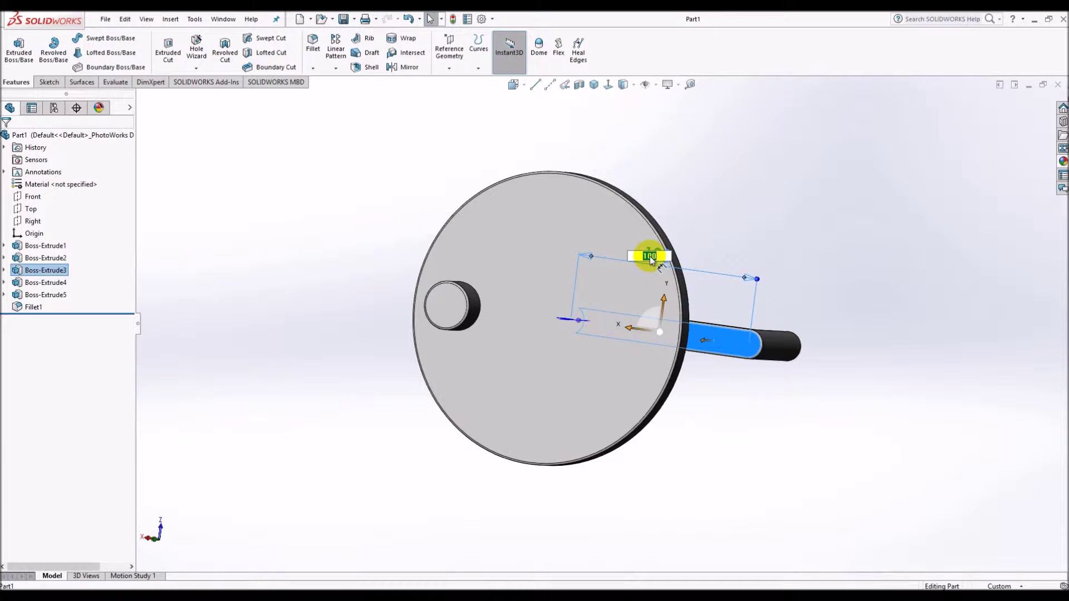
key(Return)
middle_drag(691, 195, 690, 245)
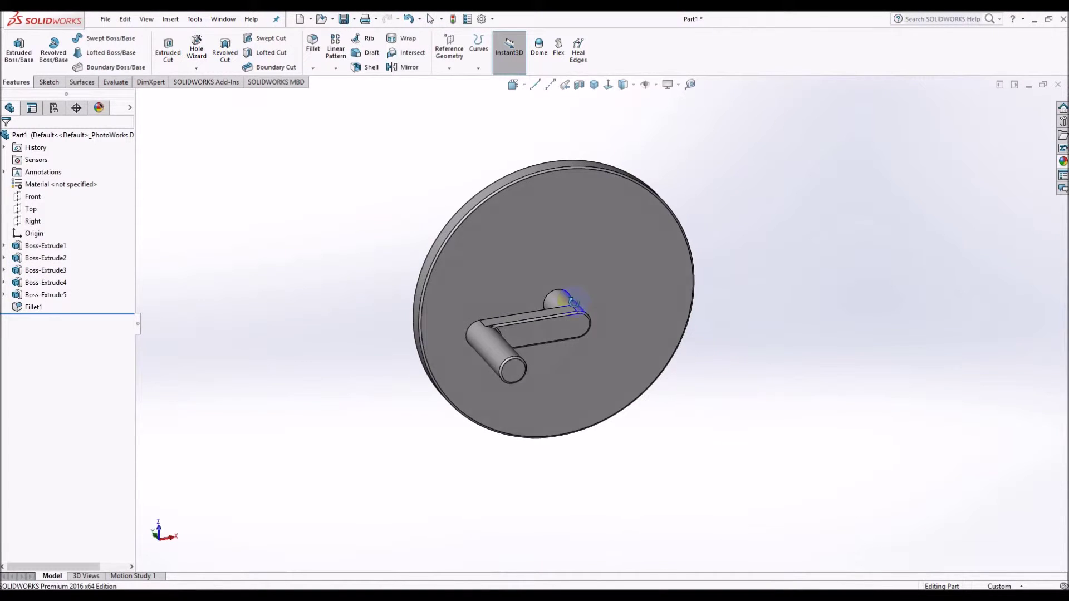
click(526, 337)
double_click(531, 255)
text(0)
key(Return)
click(593, 84)
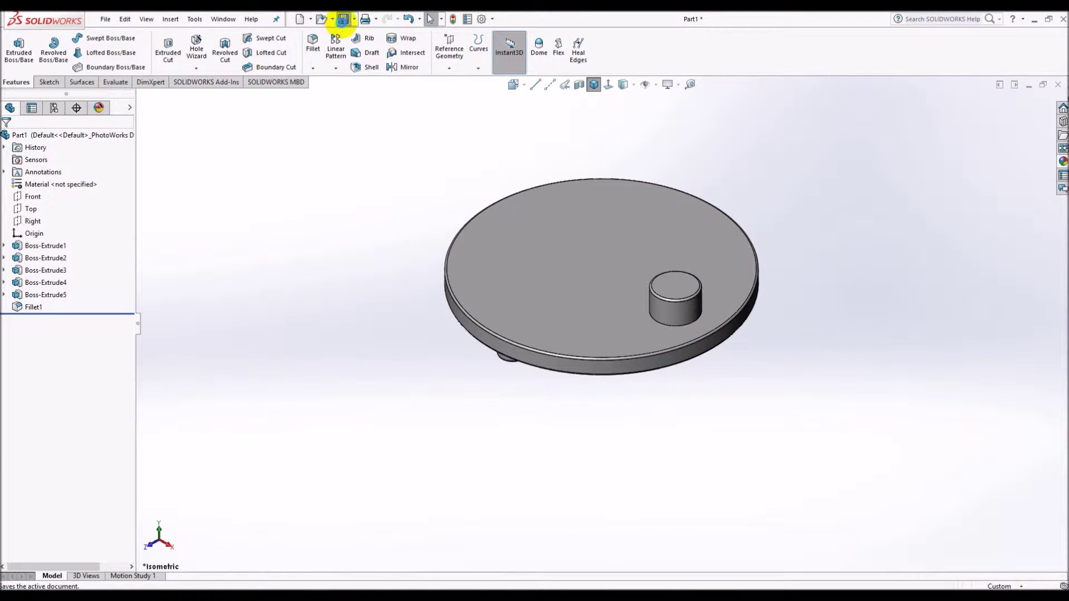
- In Assem1, drag the crank disc to a new angle and tilt the view toward the underside
key(ctrl+Tab)
middle_drag(549, 309, 652, 375)
mouse_move(652, 375)
mouse_down()
mouse_move(590, 298)
mouse_move(689, 370)
mouse_move(522, 247)
mouse_up()
click(522, 247)
mouse_move(522, 247)
middle_down()
mouse_move(556, 200)
mouse_move(711, 191)
mouse_move(740, 425)
mouse_move(679, 312)
middle_up()
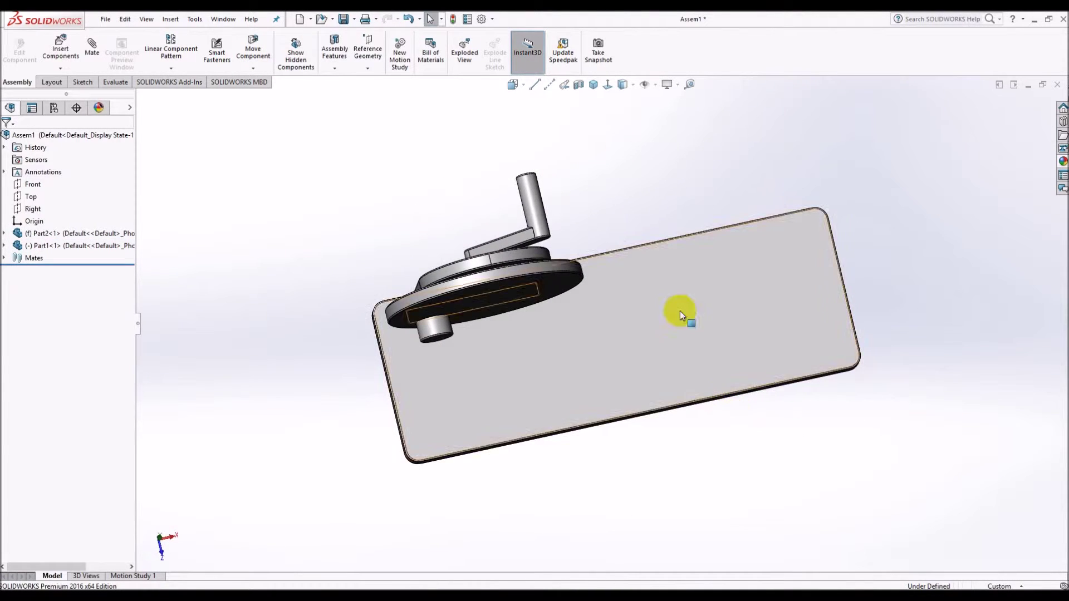
- Open Sketch2 of Part2's upright plate for editing, viewed head-on
click(608, 86)
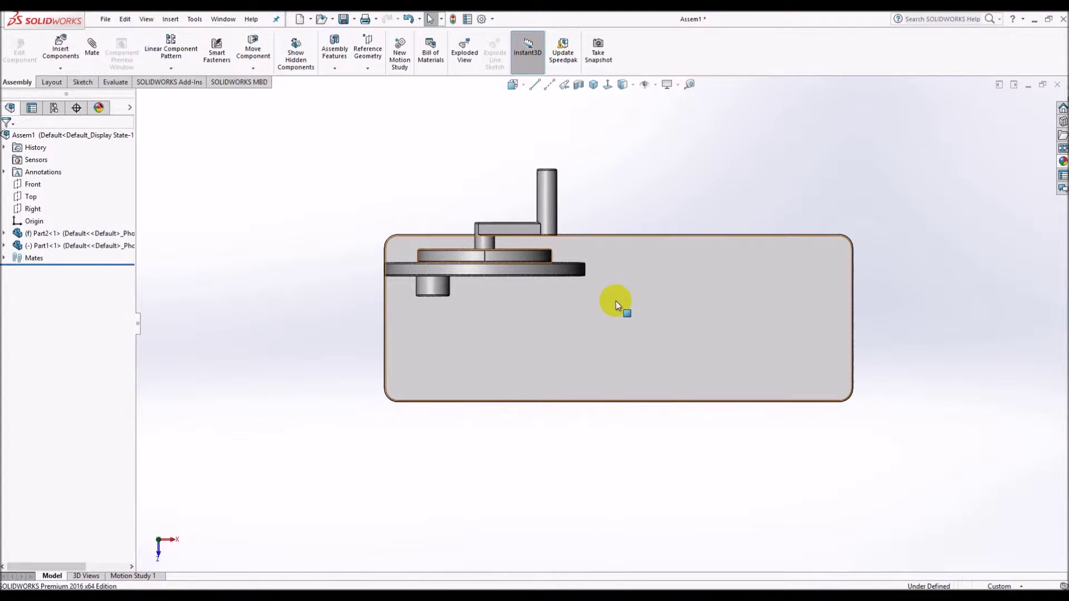
key(ctrl+Tab)
key(ctrl+Tab)
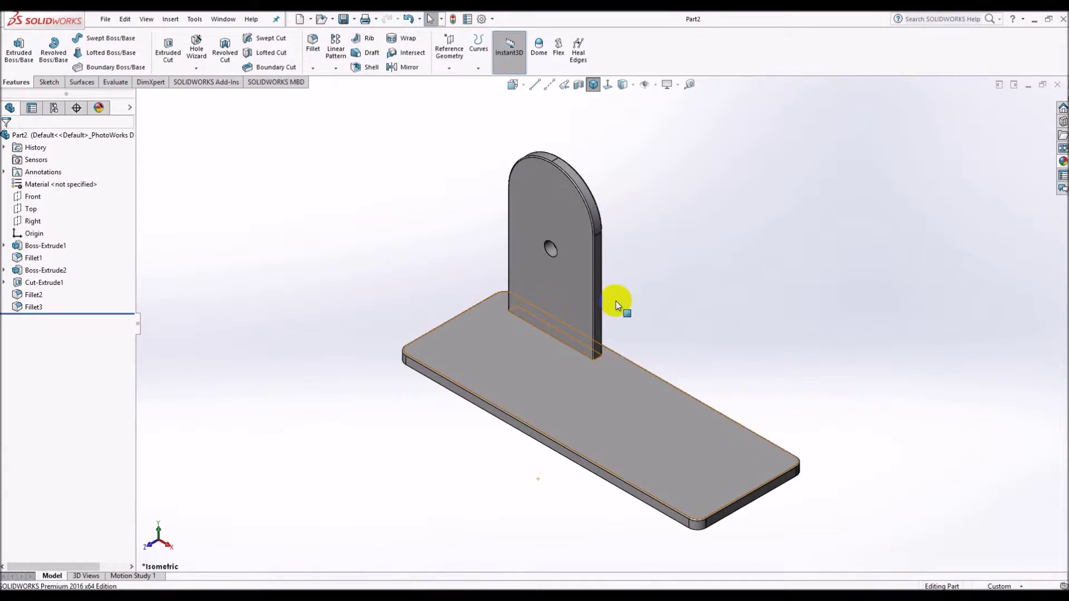
click(550, 288)
middle_drag(601, 379, 640, 386)
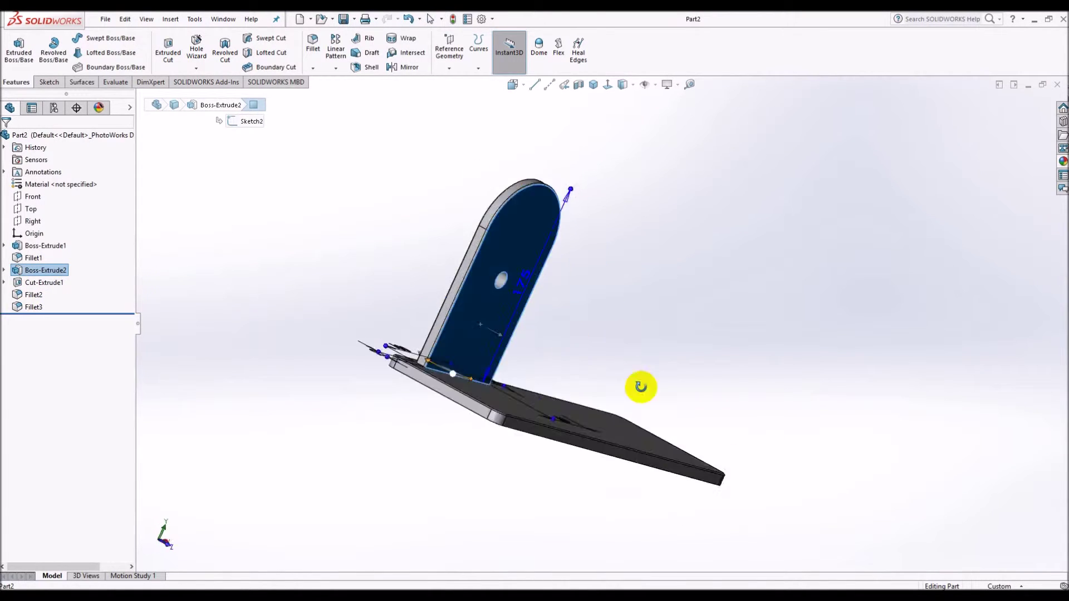
right_click(23, 270)
click(48, 239)
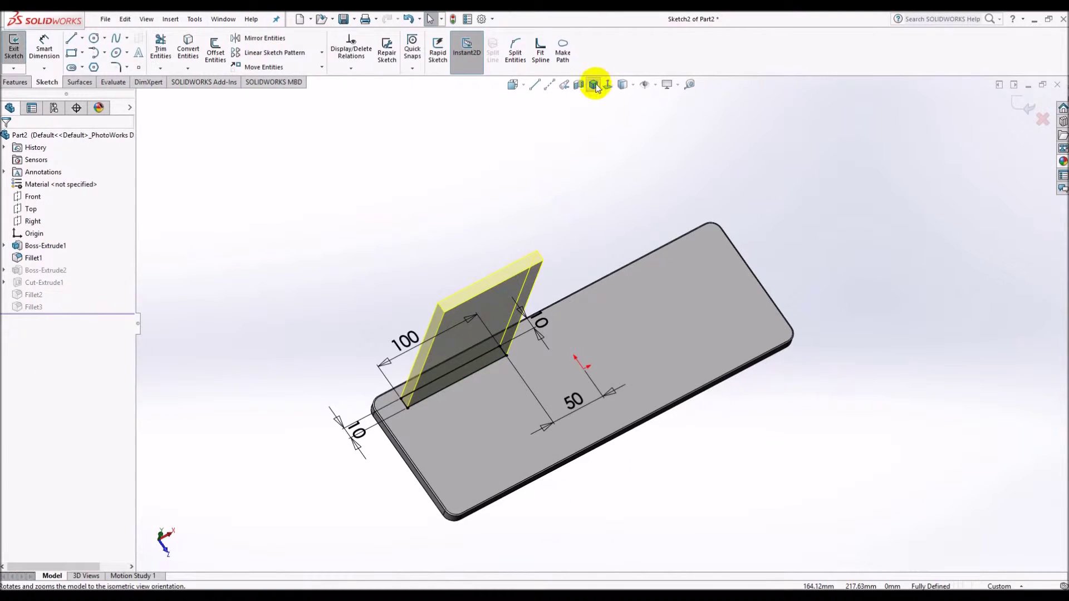
click(593, 85)
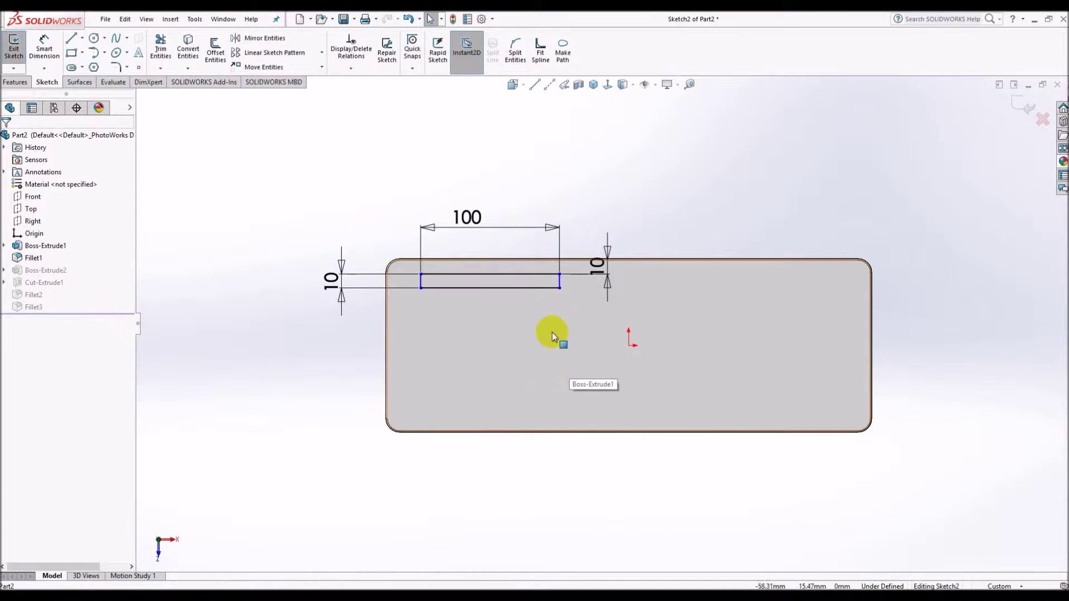
- Centre the upright over the origin with a vertical centerline from the slot midpoint, then rebuild
click(549, 84)
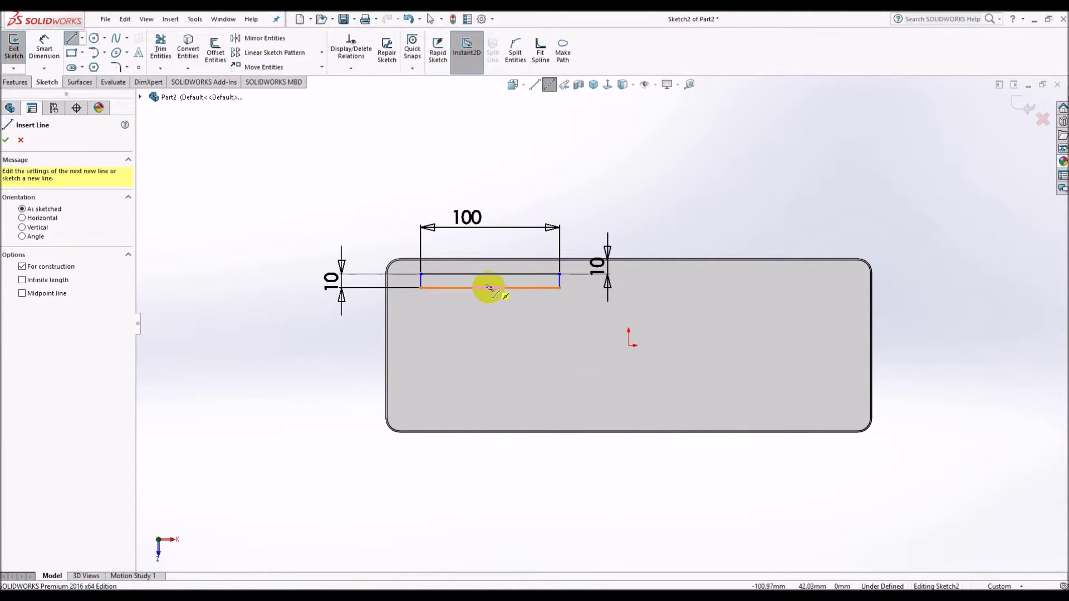
drag(489, 288, 629, 345)
key(Escape)
click(608, 340)
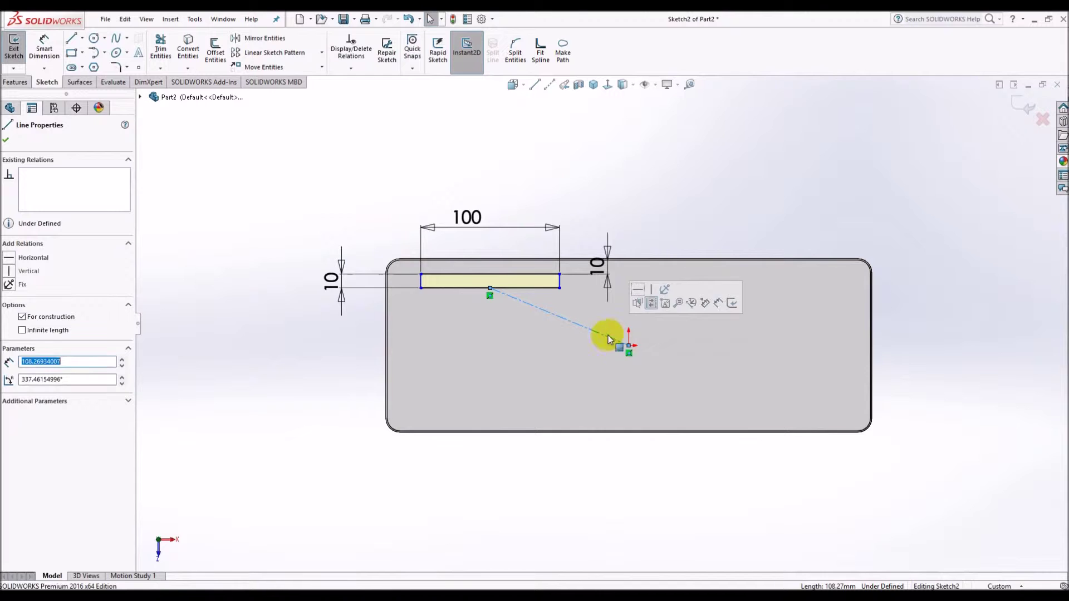
click(651, 288)
click(551, 169)
click(452, 19)
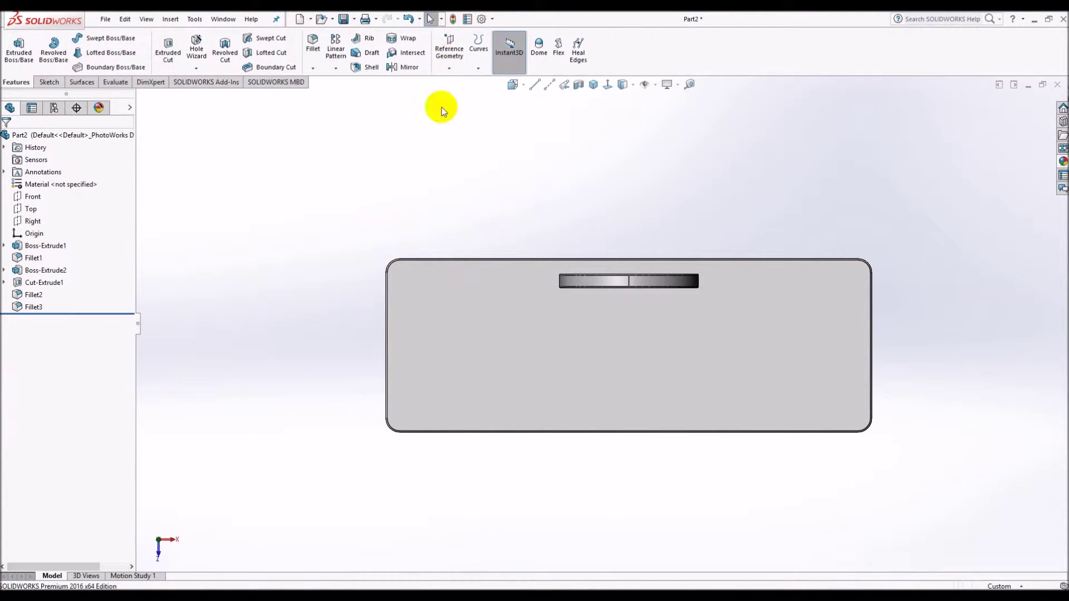
click(593, 84)
click(584, 100)
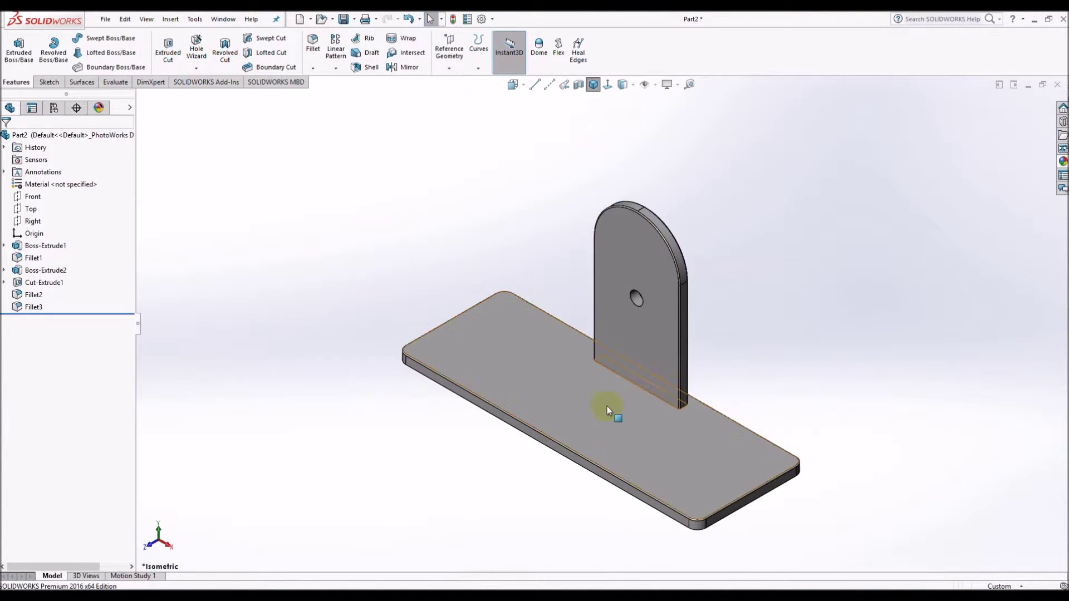
- Thicken the upright plate from 10 to 25 mm and return to Assem1
click(636, 402)
click(664, 368)
mouse_move(663, 369)
middle_down()
mouse_move(568, 330)
mouse_move(594, 245)
middle_up()
click(596, 229)
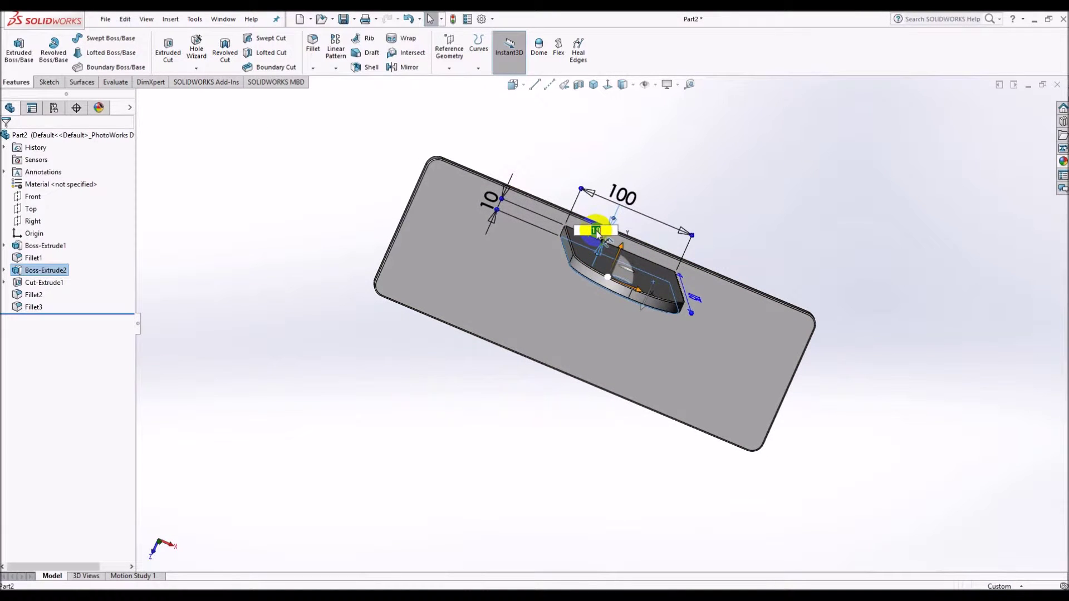
text(25)
key(Return)
click(592, 84)
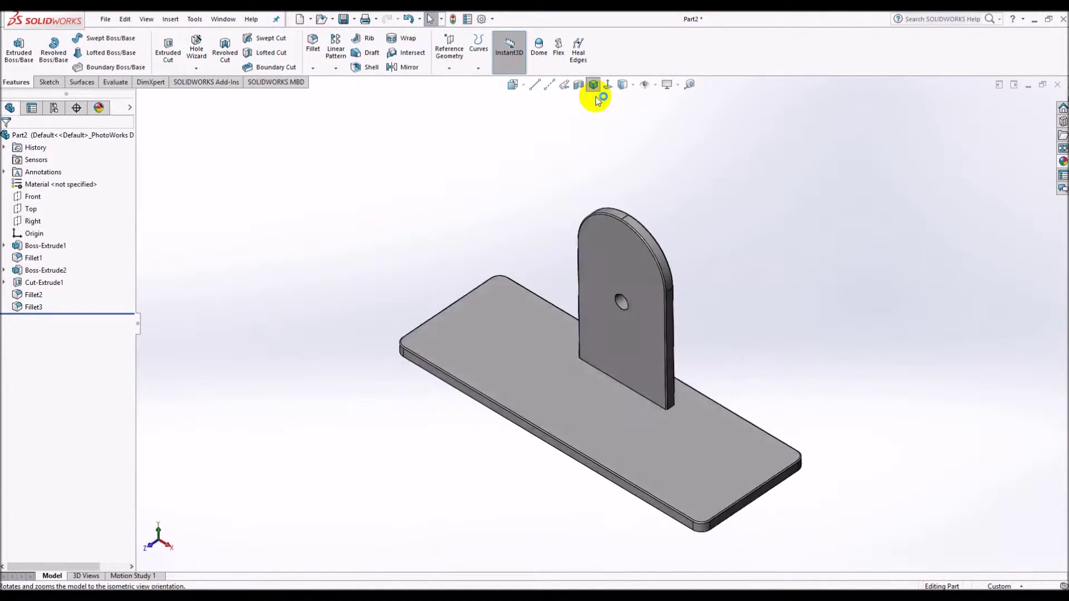
key(ctrl+Tab)
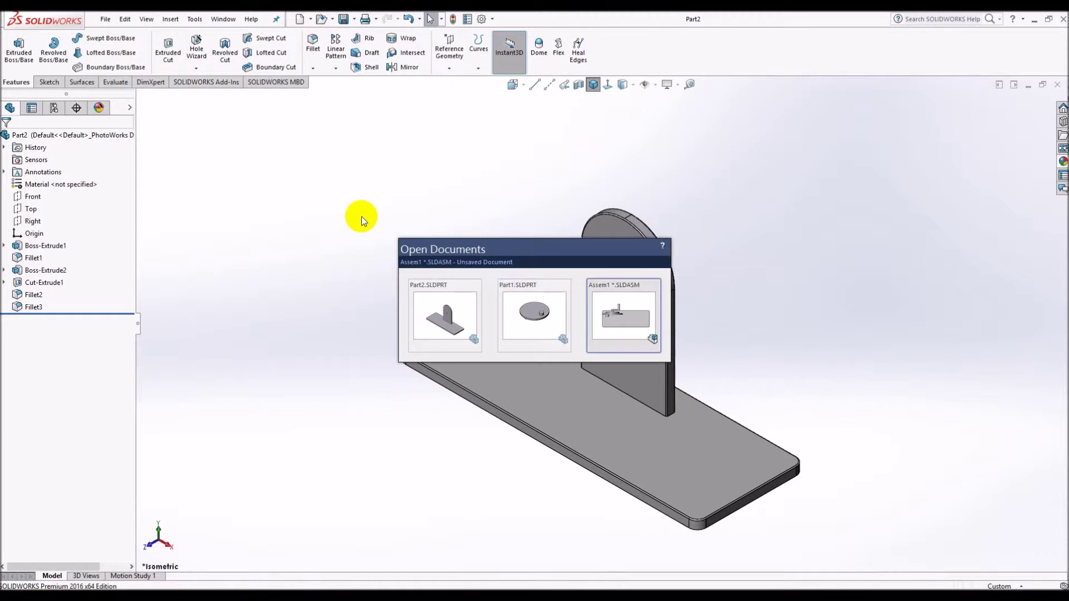
click(591, 84)
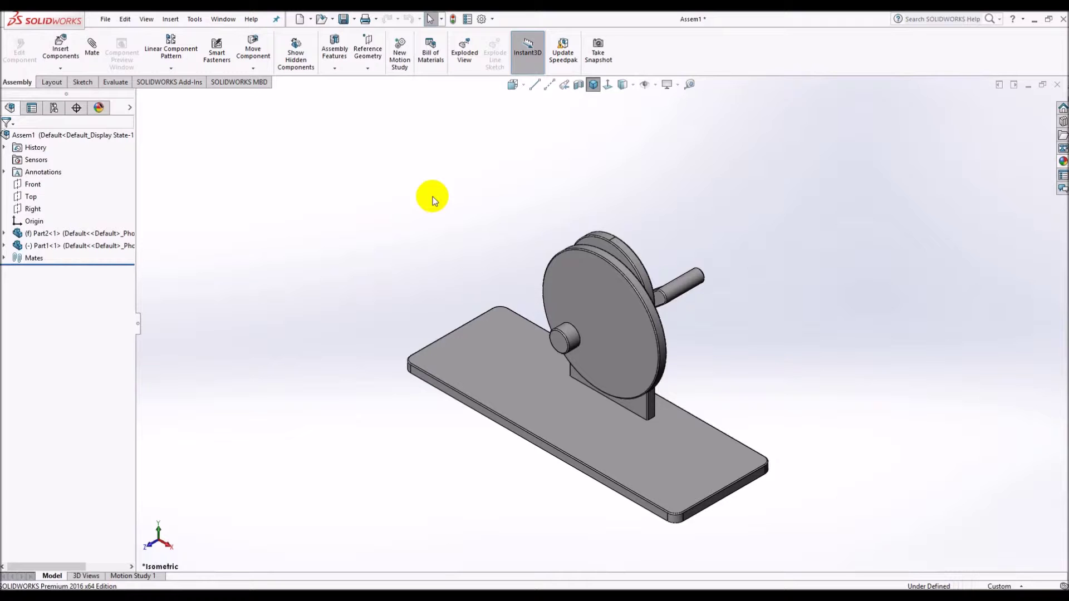
- Inspect the assembly from several orbit angles and from the top view
mouse_move(429, 227)
middle_down()
mouse_move(506, 178)
mouse_move(530, 274)
mouse_move(510, 212)
mouse_move(393, 191)
mouse_move(453, 329)
mouse_move(417, 250)
mouse_move(422, 190)
mouse_move(439, 258)
mouse_move(435, 245)
middle_up()
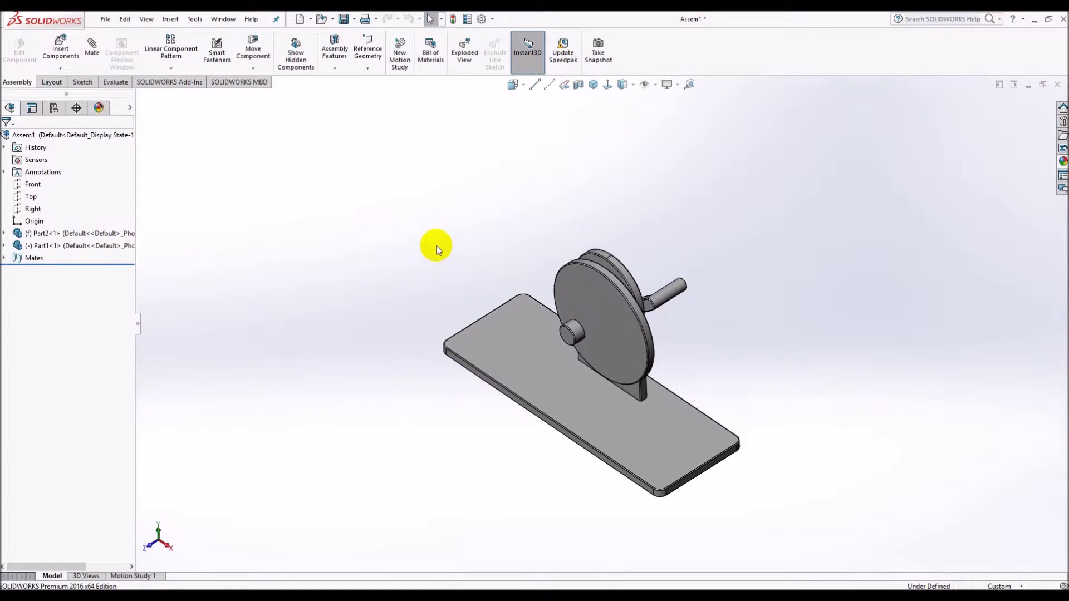
mouse_move(506, 275)
middle_down()
mouse_move(494, 274)
mouse_move(470, 351)
mouse_move(496, 334)
mouse_move(519, 306)
mouse_move(453, 370)
mouse_move(395, 389)
mouse_move(475, 262)
middle_up()
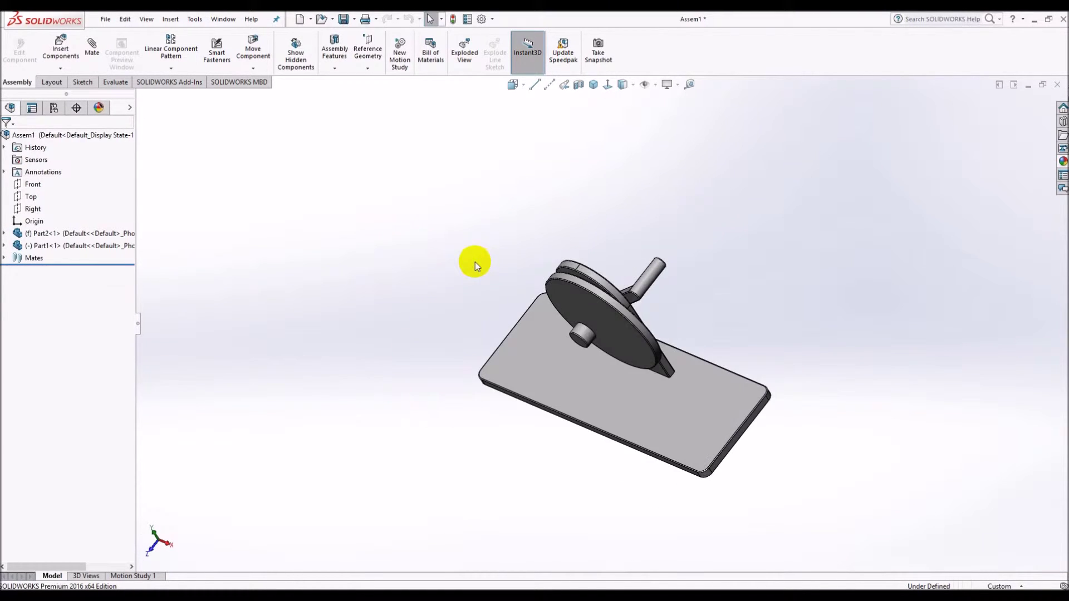
key(ctrl+5)
click(552, 378)
click(522, 460)
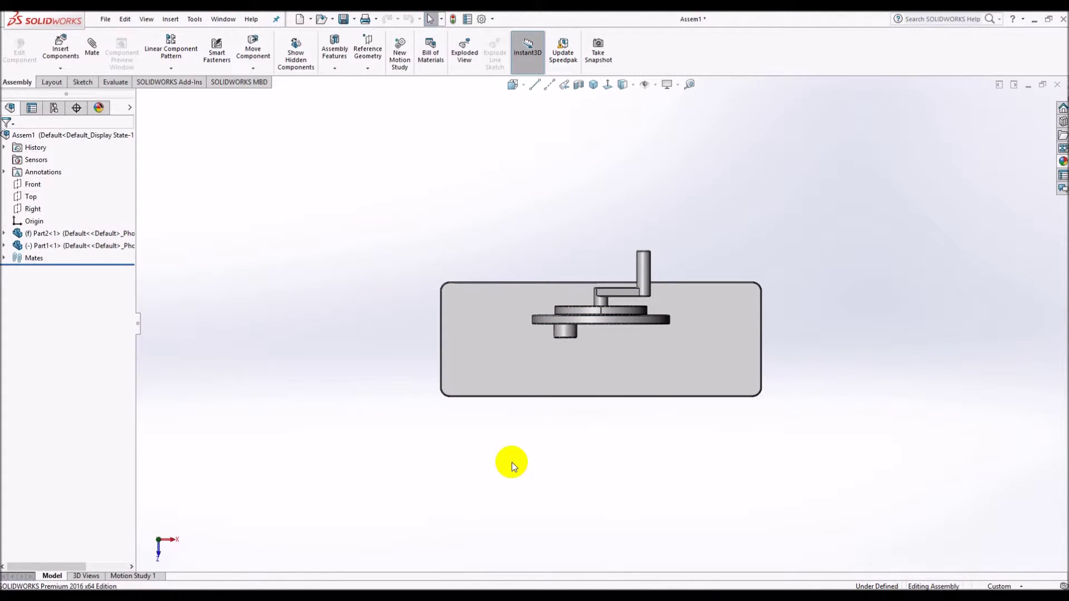
- Lengthen Part2's base plate from 350 to 450 and return to the assembly
key(ctrl+Tab)
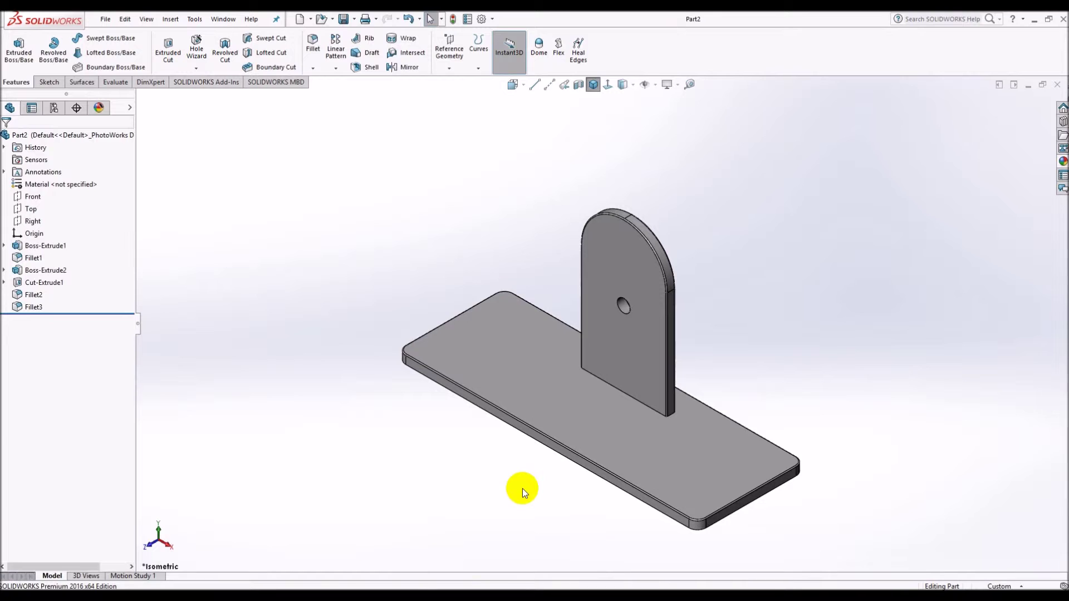
click(531, 362)
click(680, 344)
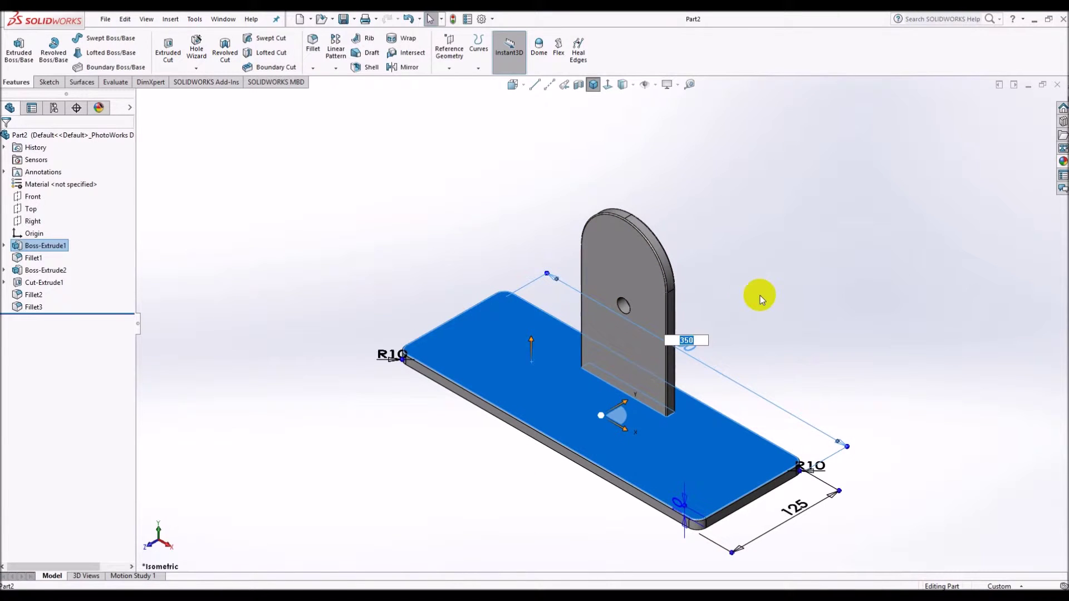
key(Return)
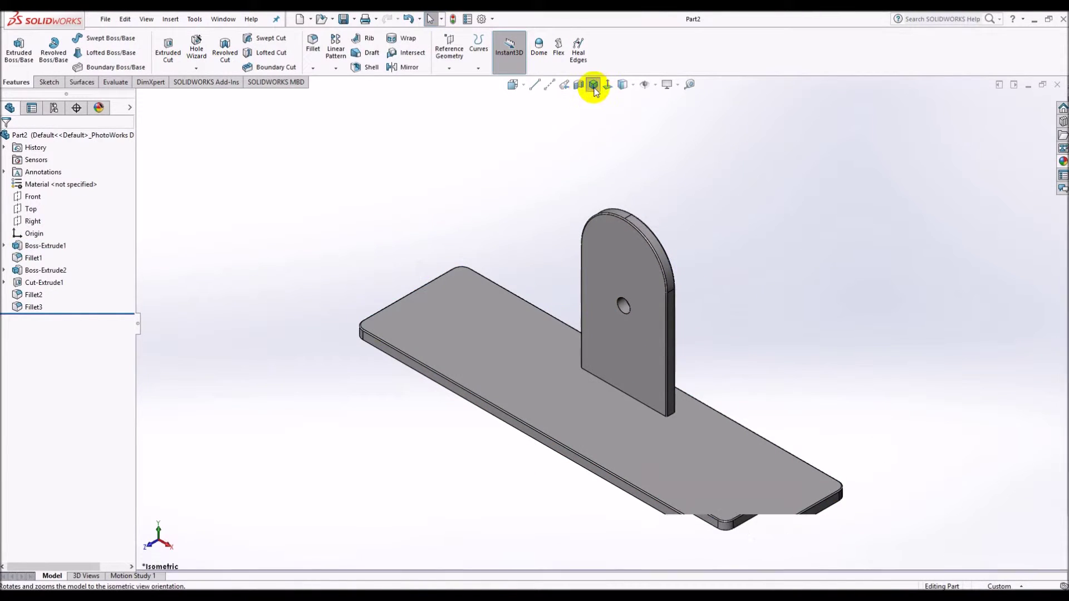
click(512, 84)
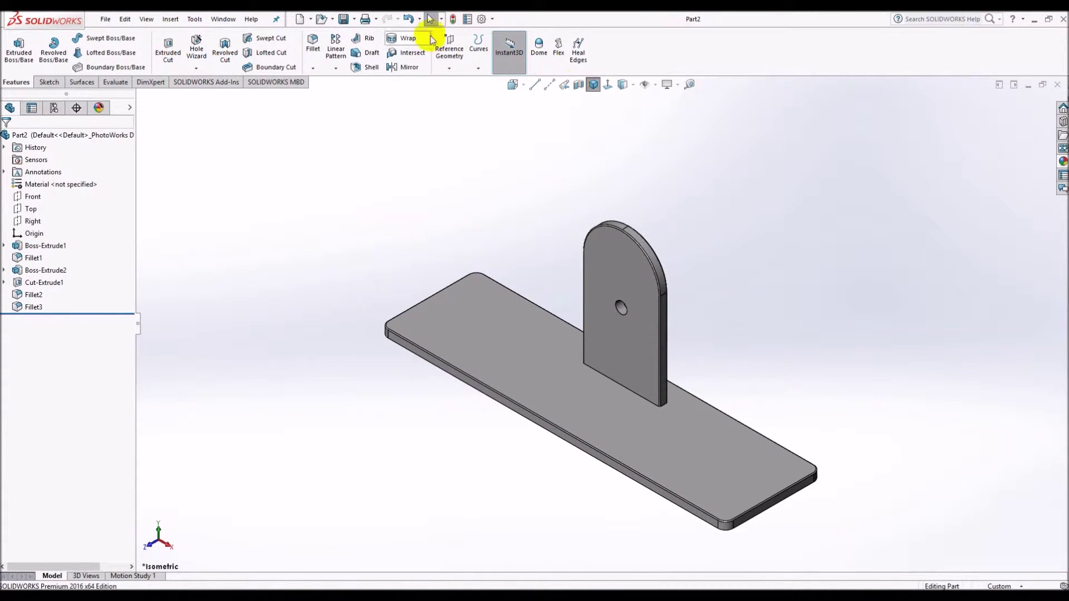
click(529, 339)
click(469, 223)
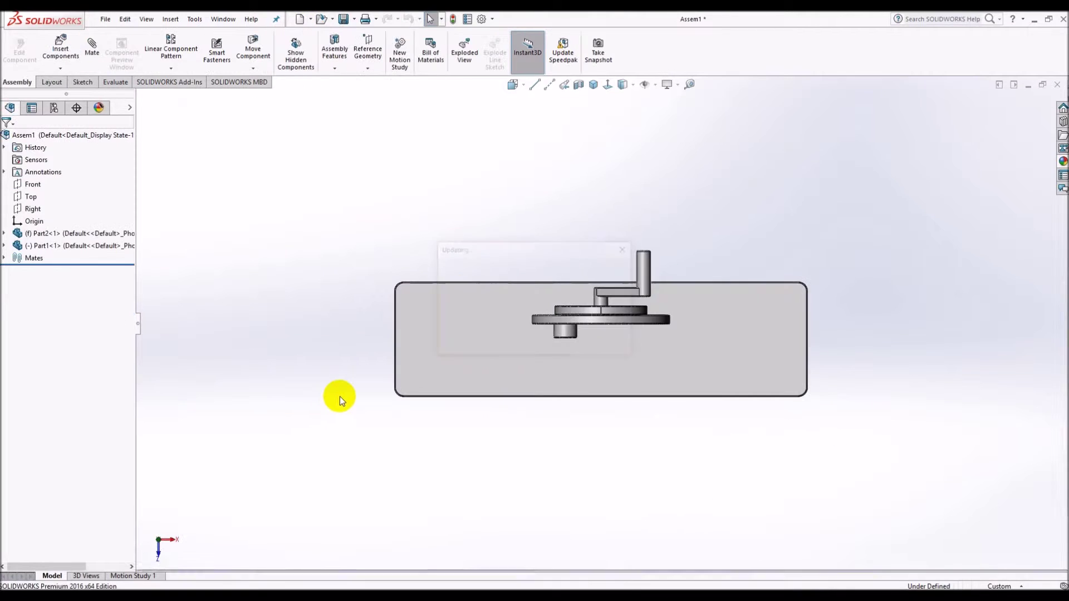
click(593, 85)
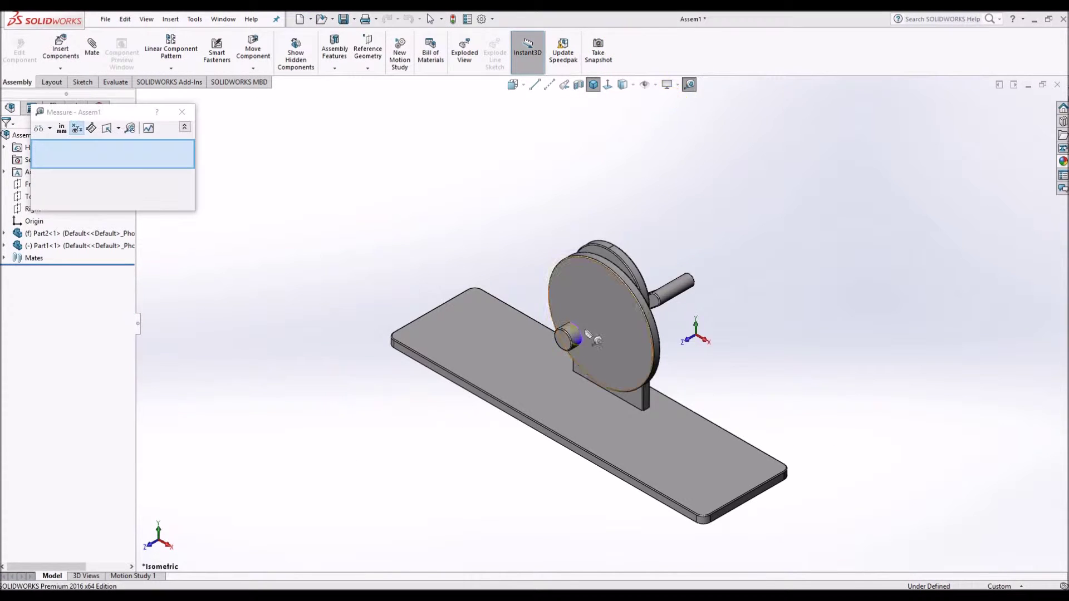
click(299, 18)
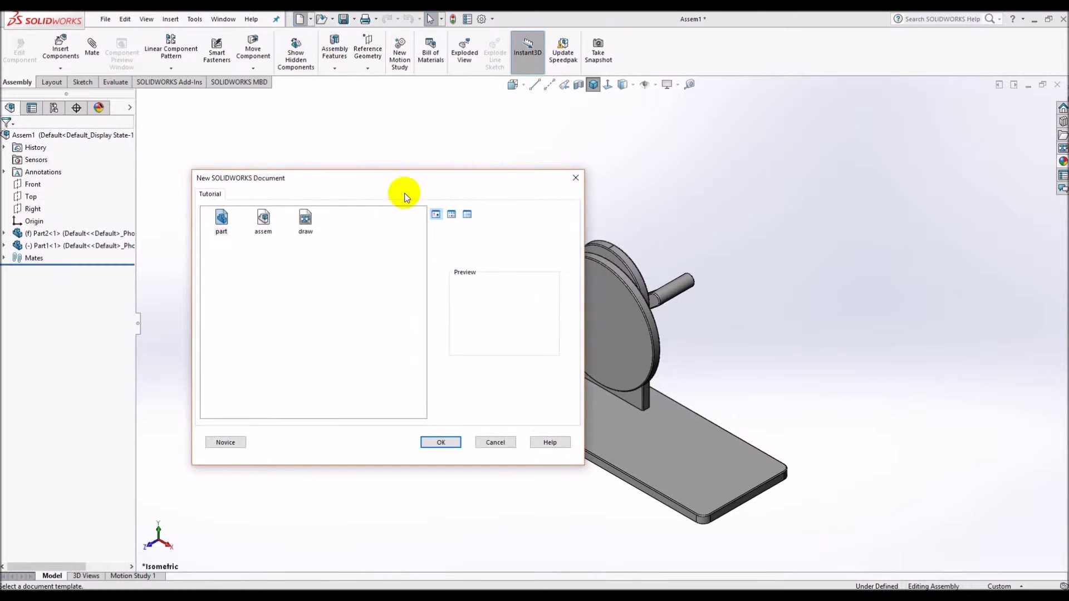
- Create a new part and sketch a straight slot on the Top plane from the origin
click(451, 443)
click(31, 209)
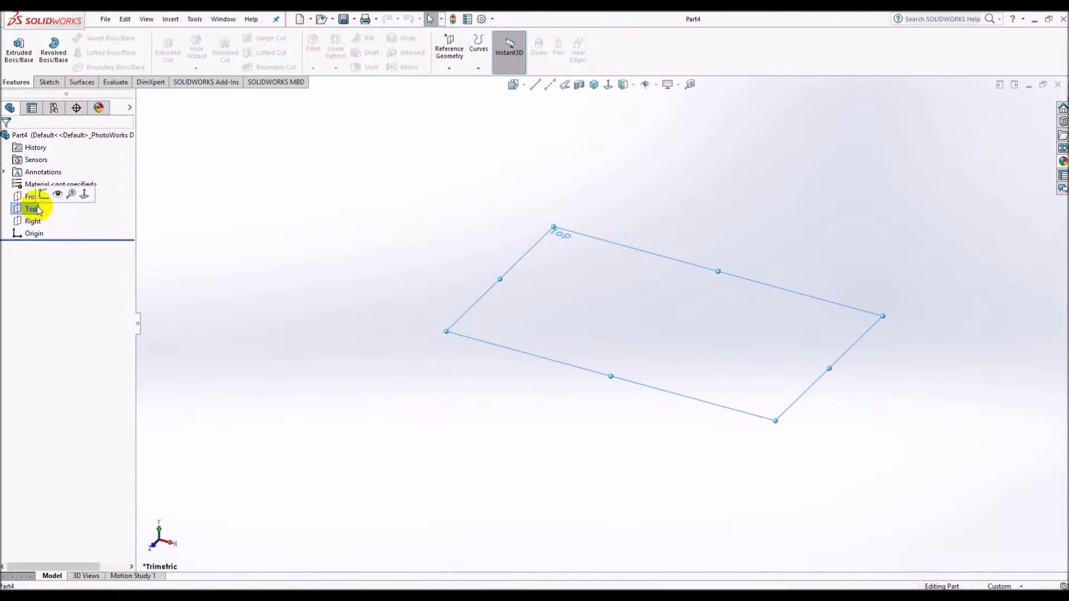
click(61, 193)
click(72, 68)
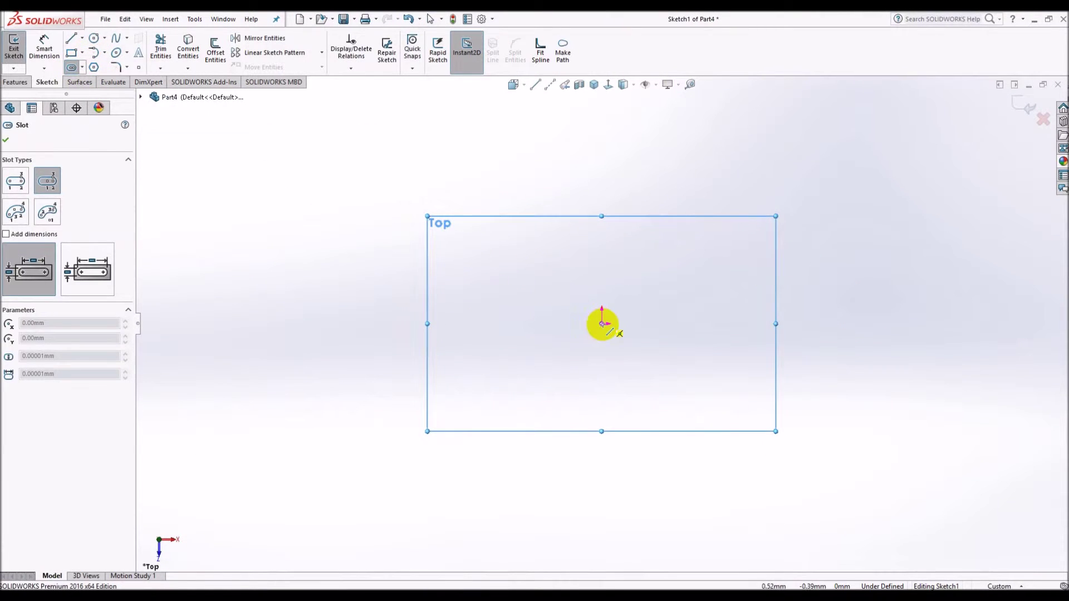
click(601, 324)
click(602, 236)
click(568, 239)
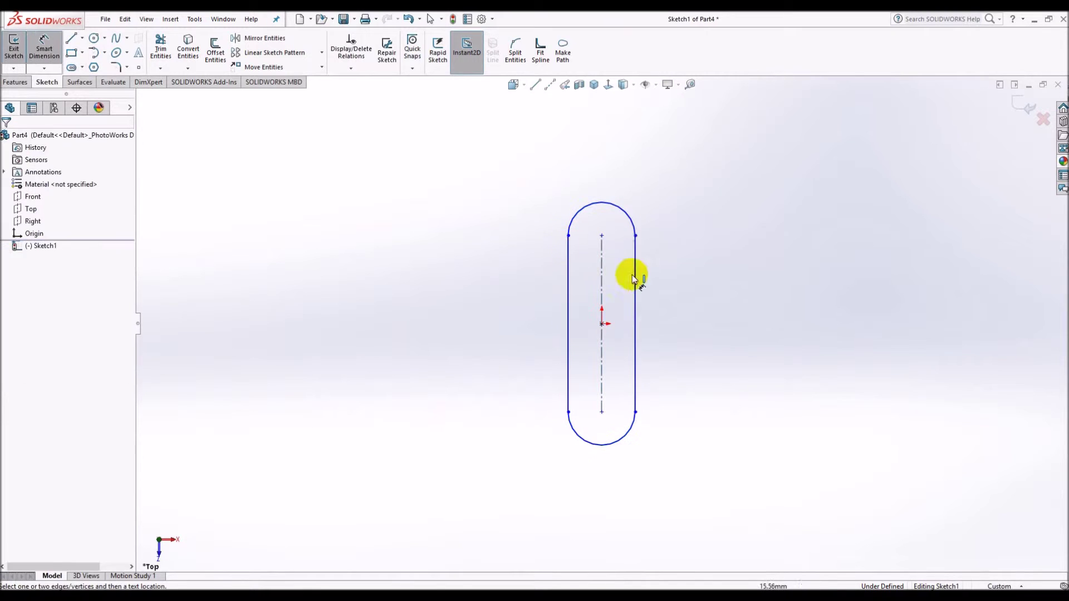
- Dimension the slot to 25 mm wide and 125 mm long
click(634, 274)
click(565, 175)
text(25)
key(Return)
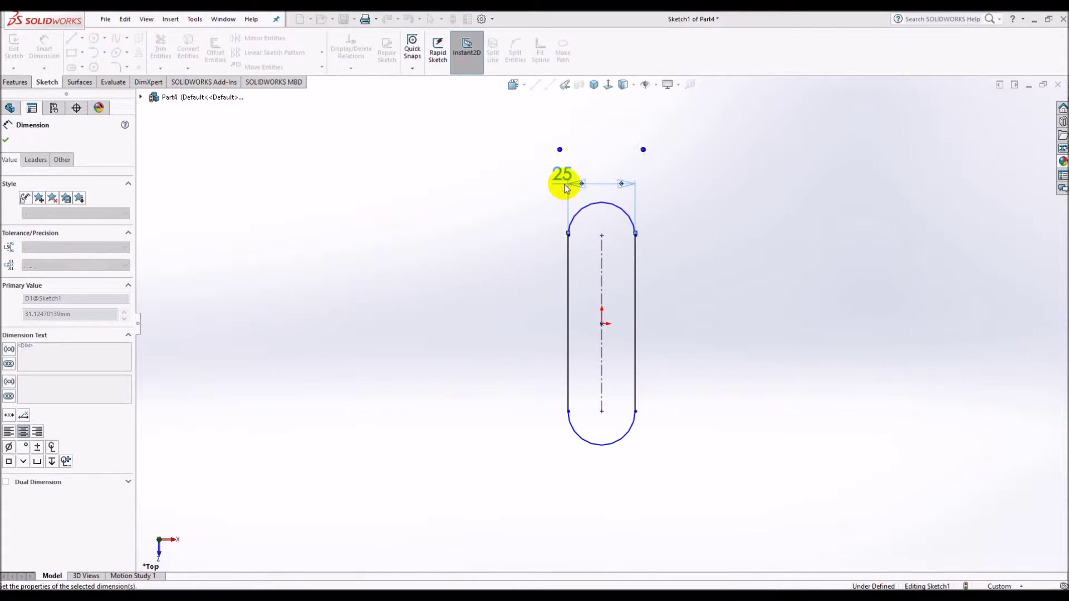
click(636, 309)
click(723, 306)
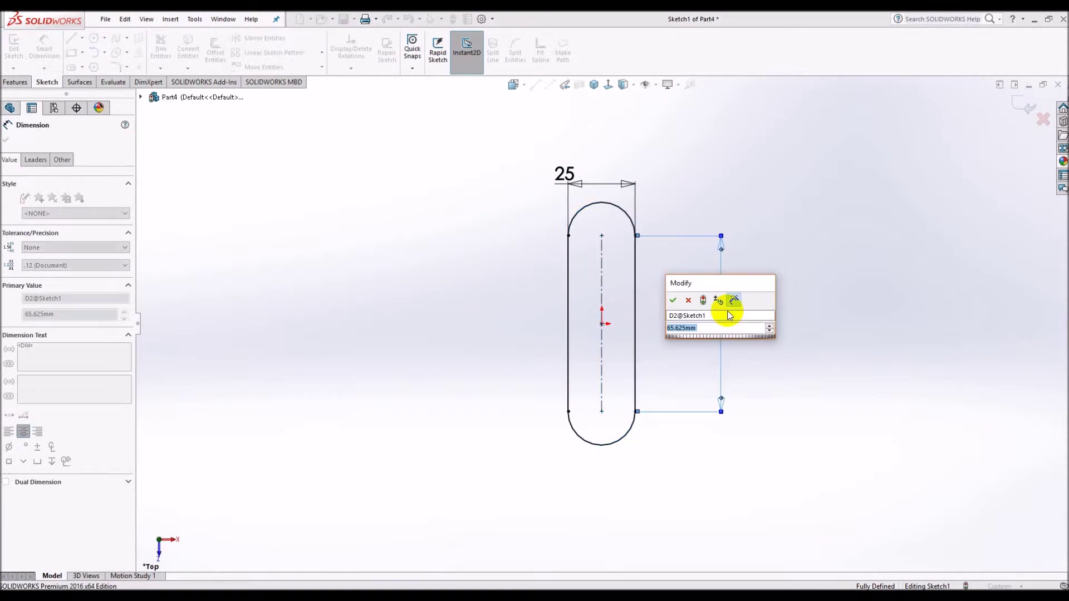
text(125)
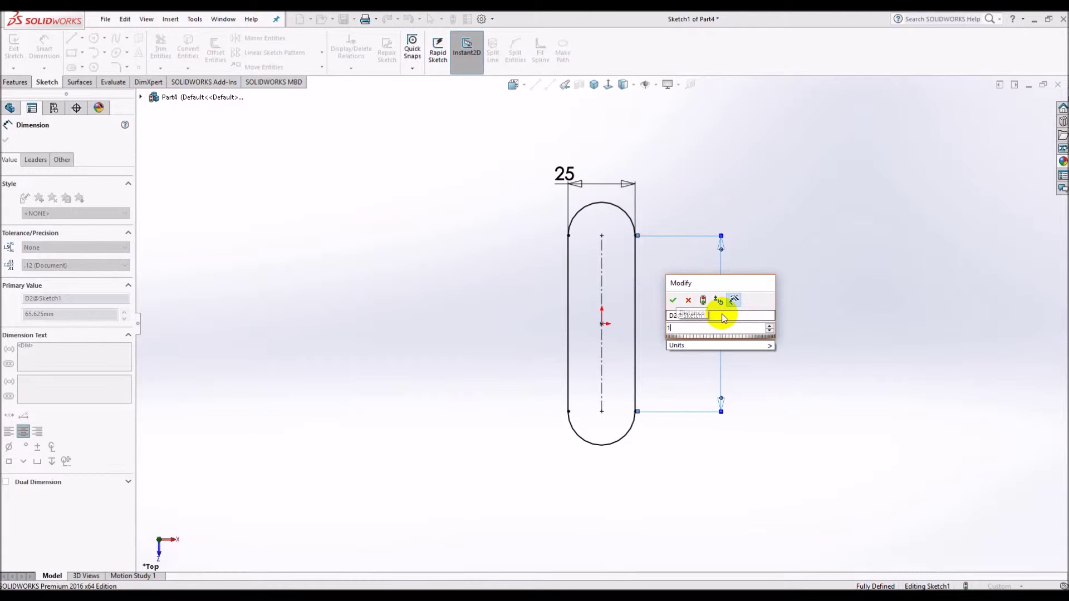
key(Return)
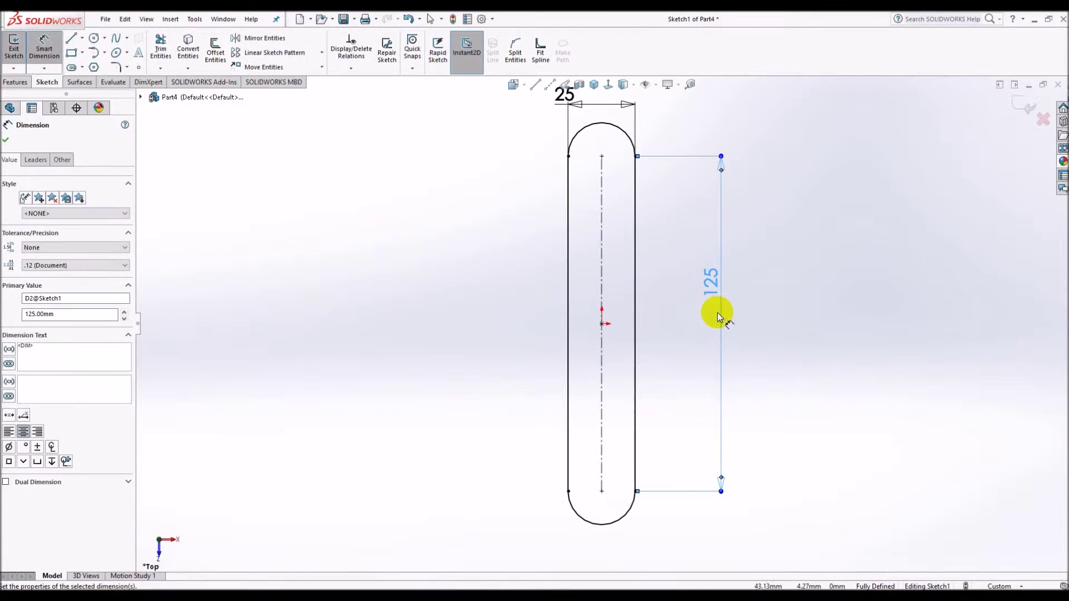
- Offset the slot outline by 8 mm to form the outer wall
click(216, 50)
click(636, 231)
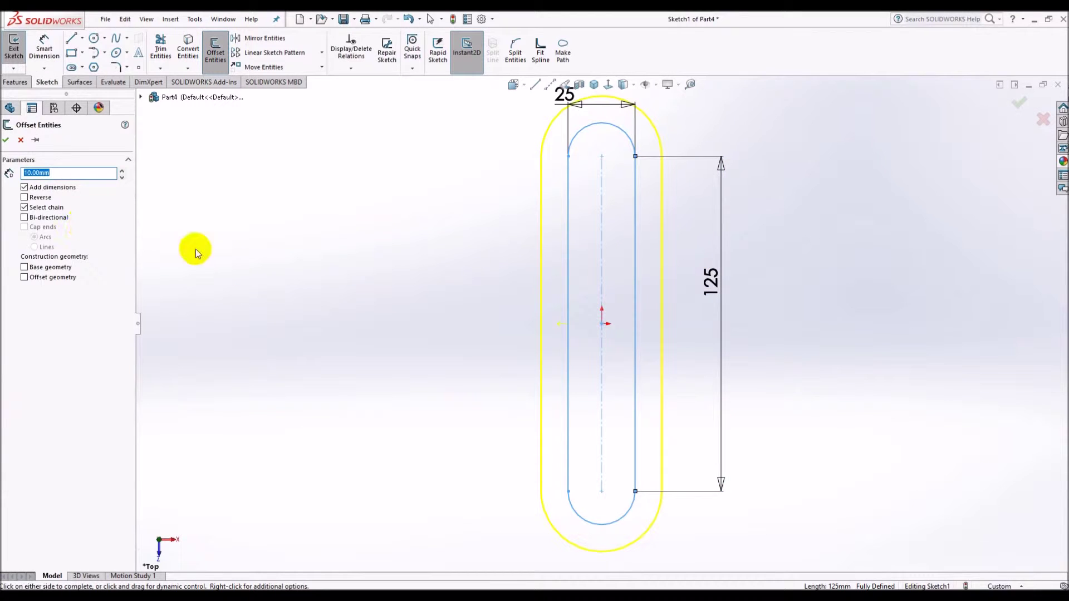
text(8)
key(Return)
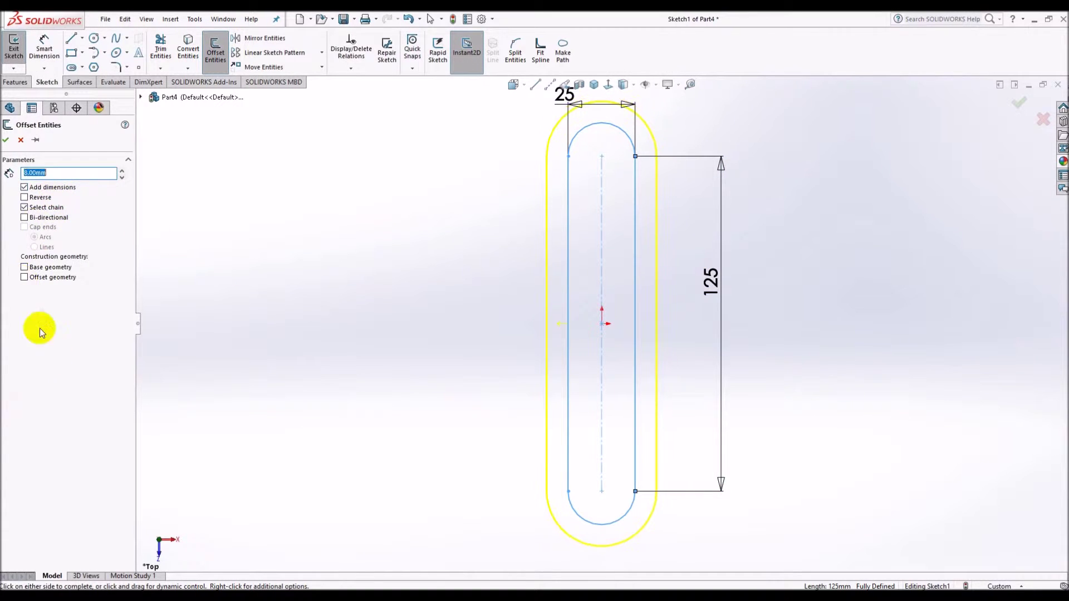
click(6, 140)
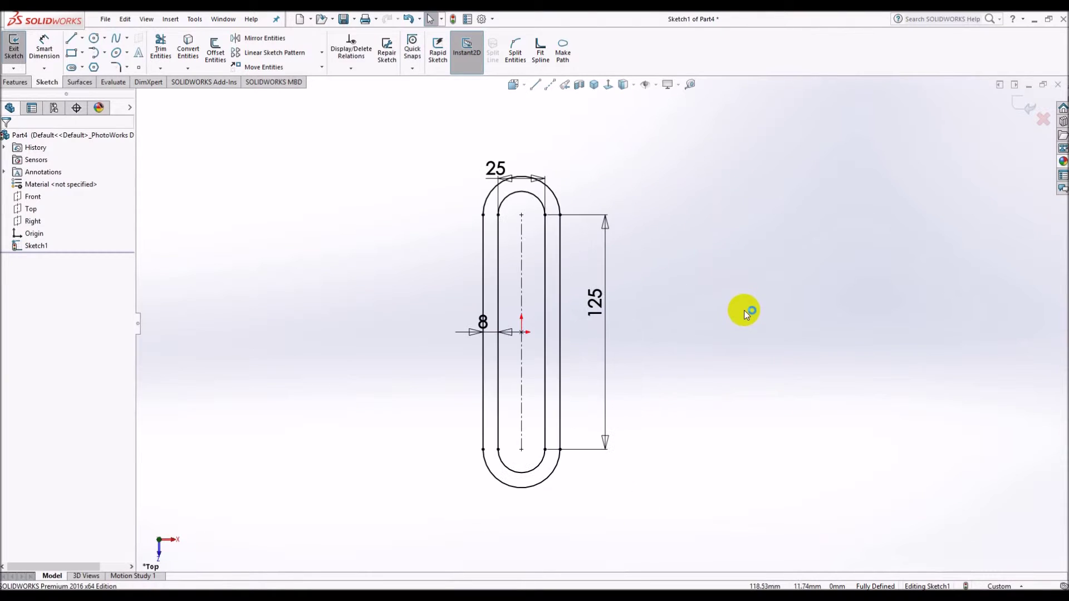
- Draw a 150 mm construction centreline from the slot centre
click(542, 86)
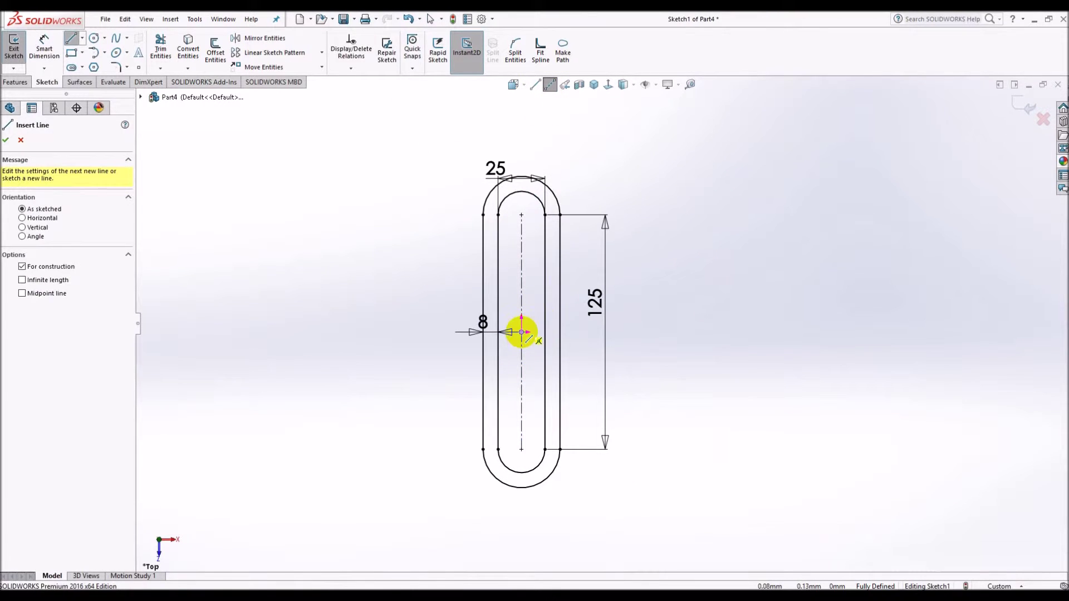
click(522, 332)
click(852, 331)
click(798, 332)
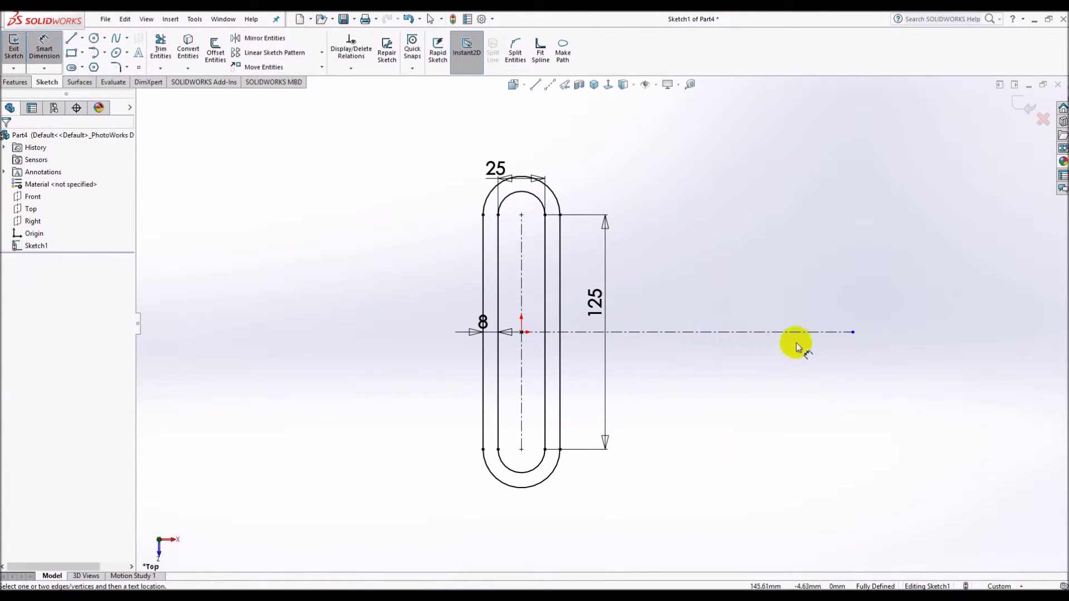
click(676, 527)
text(150)
key(Return)
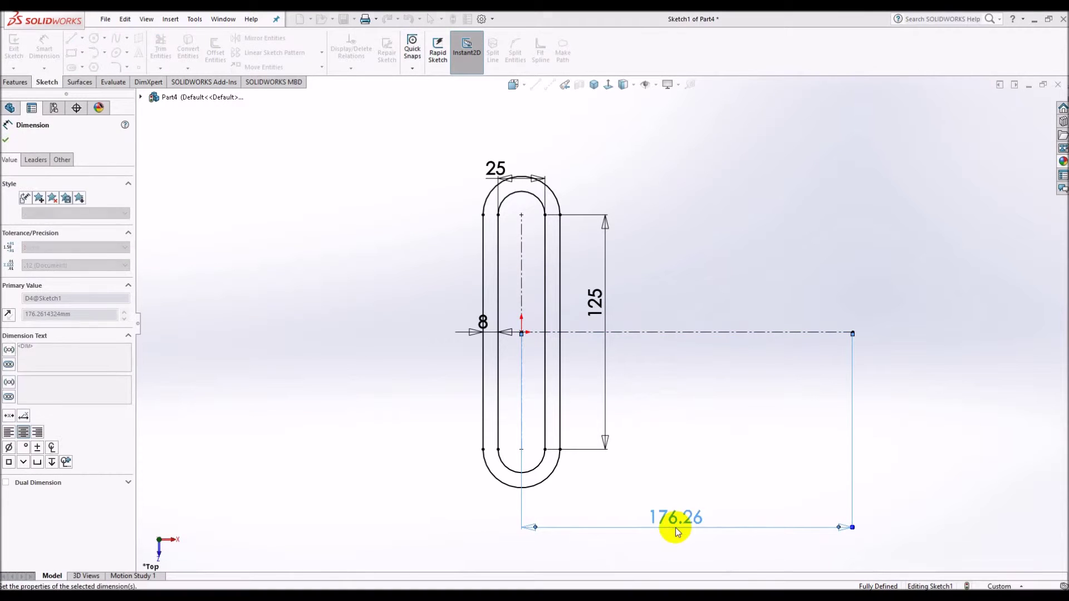
key(Escape)
- Cancel a bi-directional offset of the centreline, then delete the centreline and its dimension
click(214, 44)
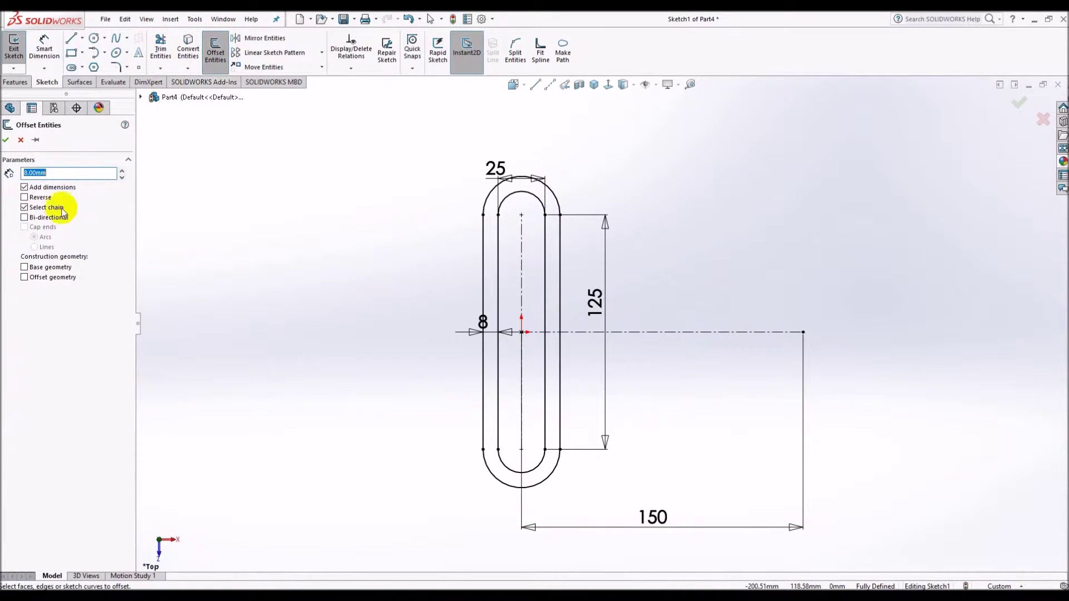
click(676, 335)
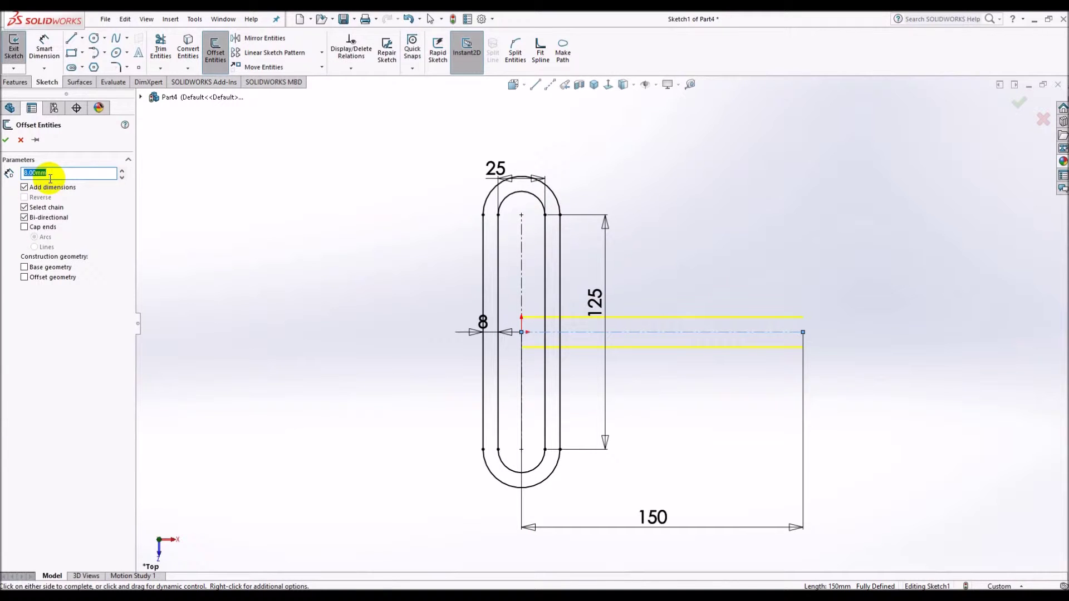
click(22, 140)
click(627, 335)
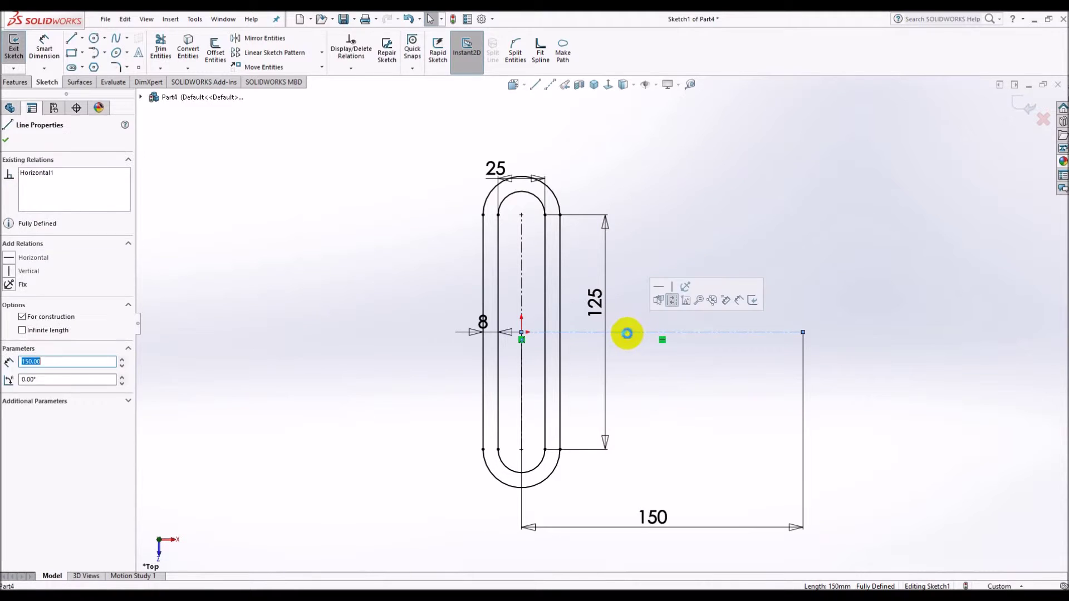
key(Delete)
click(15, 82)
click(17, 53)
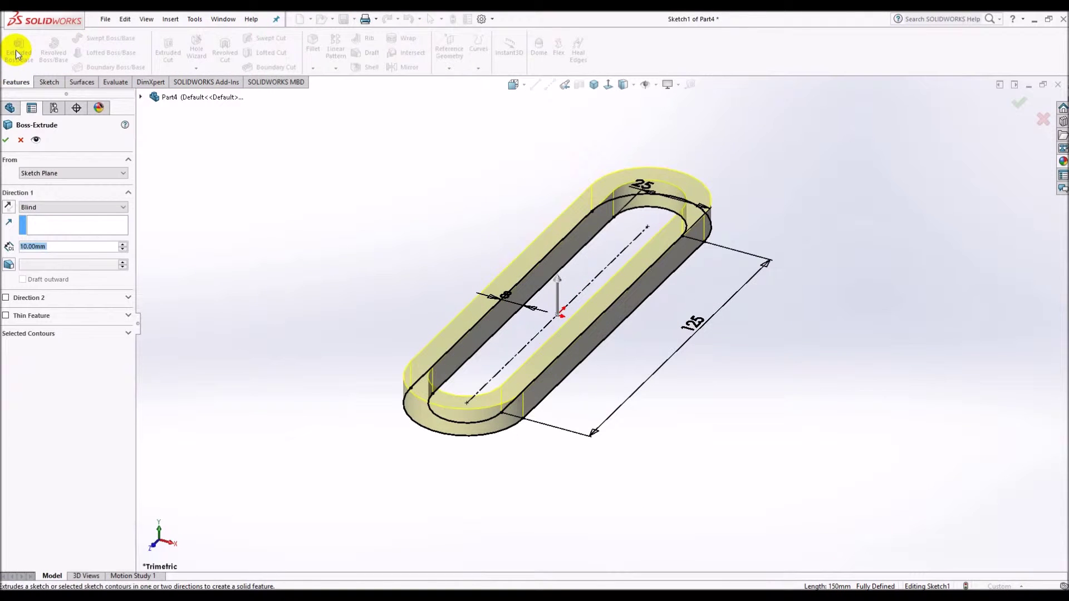
- Extrude the slot loop 10 mm and sketch a centreline on its long outer side face
click(6, 140)
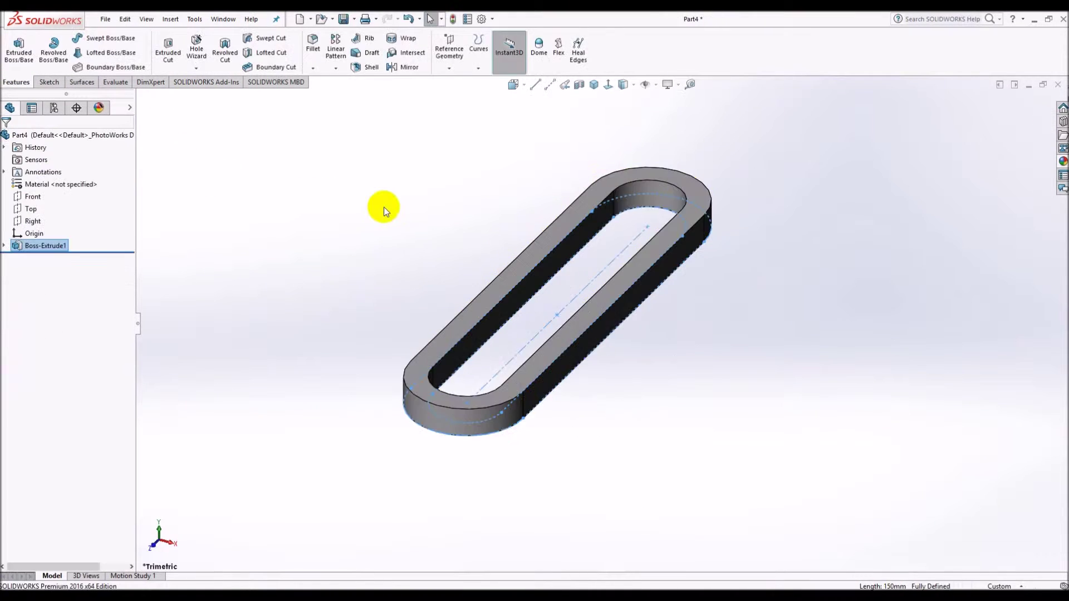
click(651, 290)
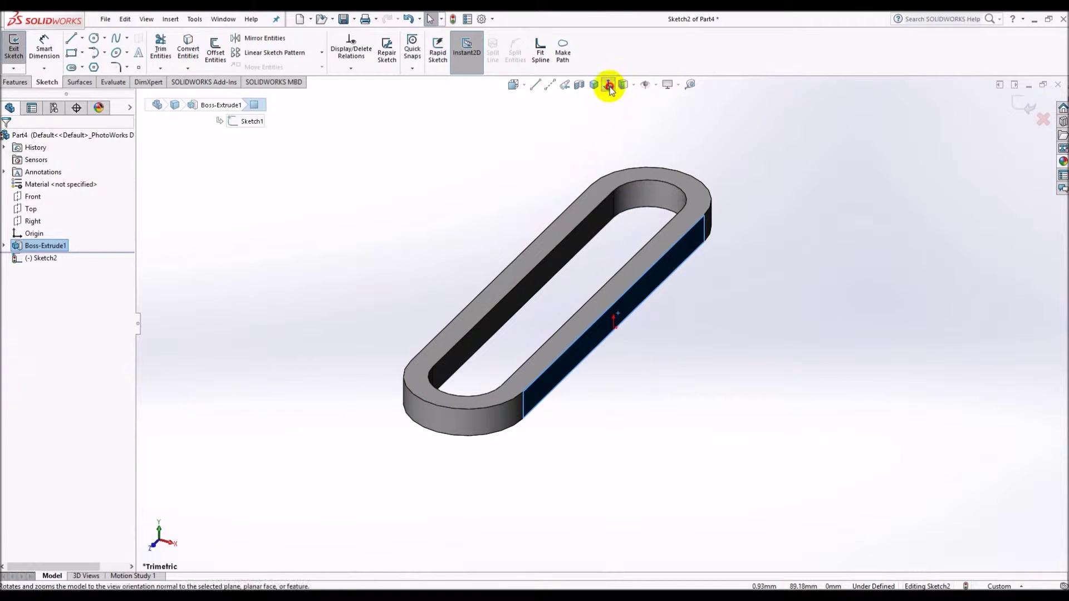
click(608, 84)
click(550, 85)
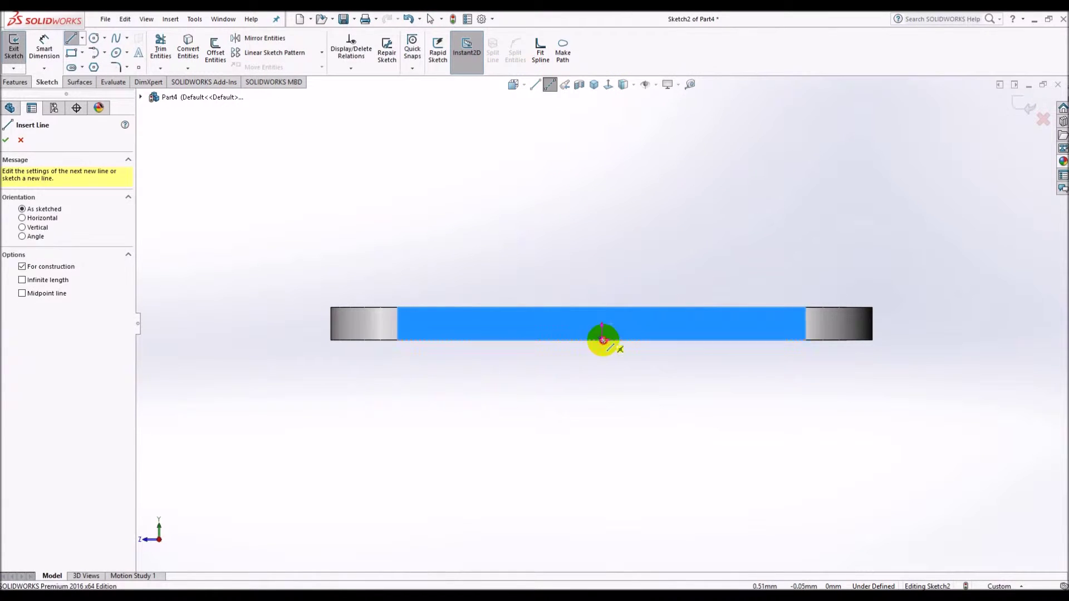
click(603, 339)
click(602, 307)
- Draw a radius-5 circle at the centreline midpoint and extrude it 150 mm into a rod
click(95, 37)
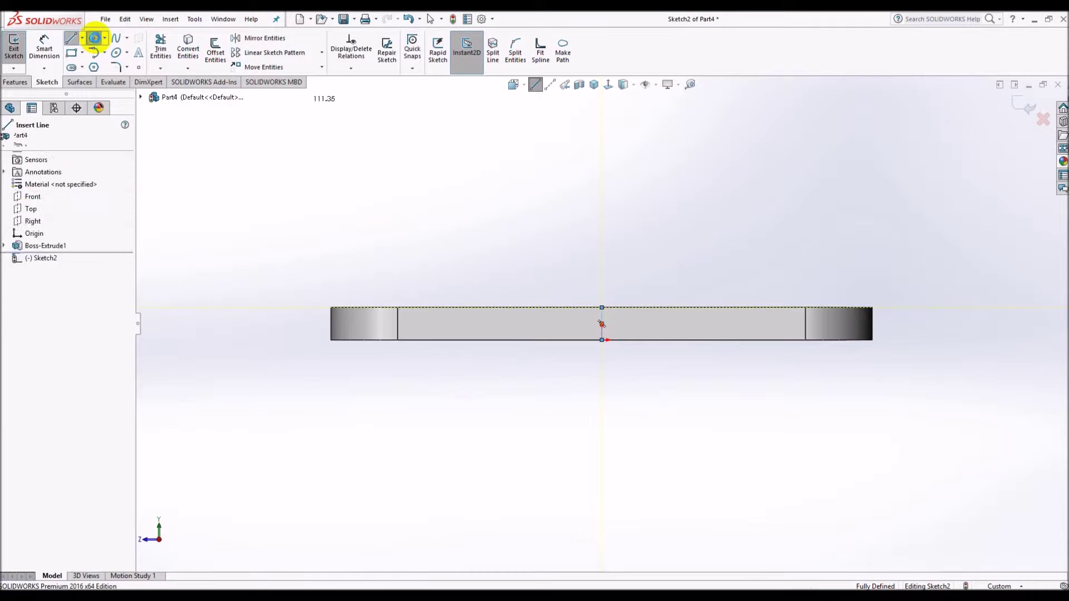
click(602, 324)
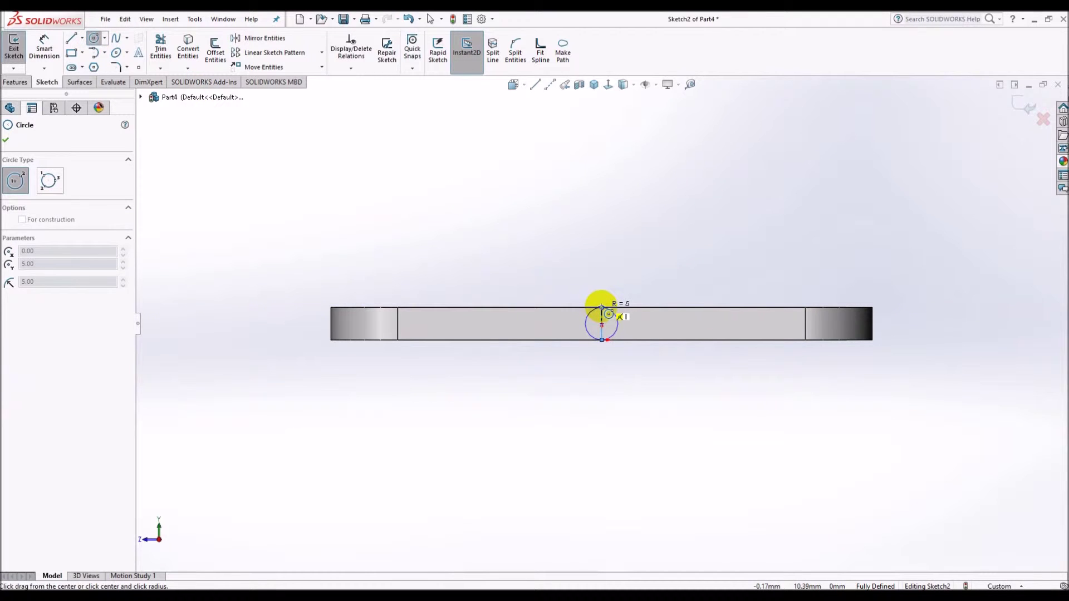
click(602, 307)
key(Escape)
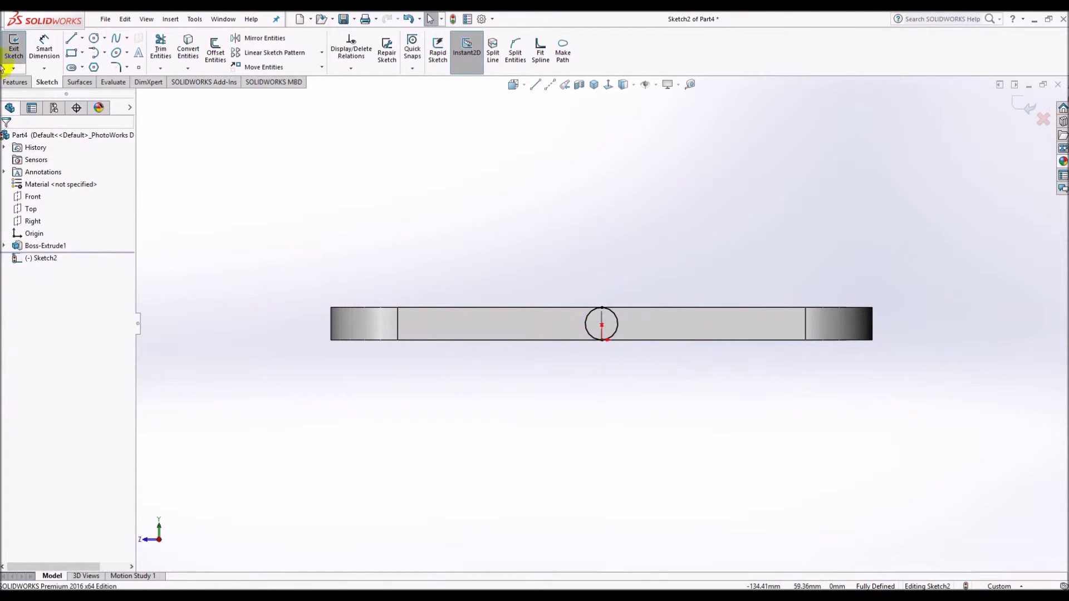
click(16, 82)
click(12, 55)
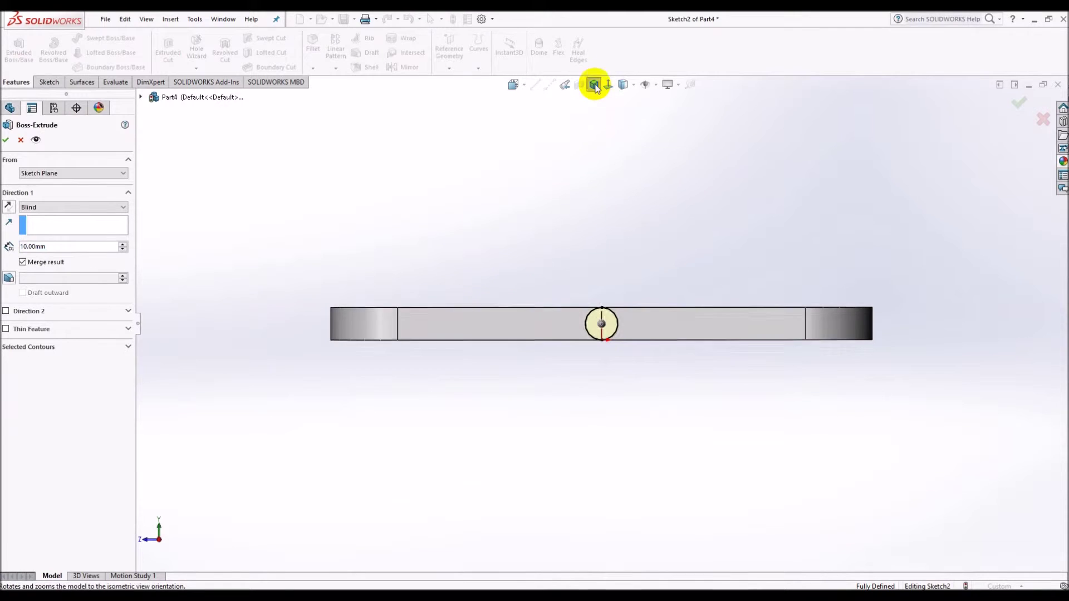
click(594, 84)
text(150)
key(Return)
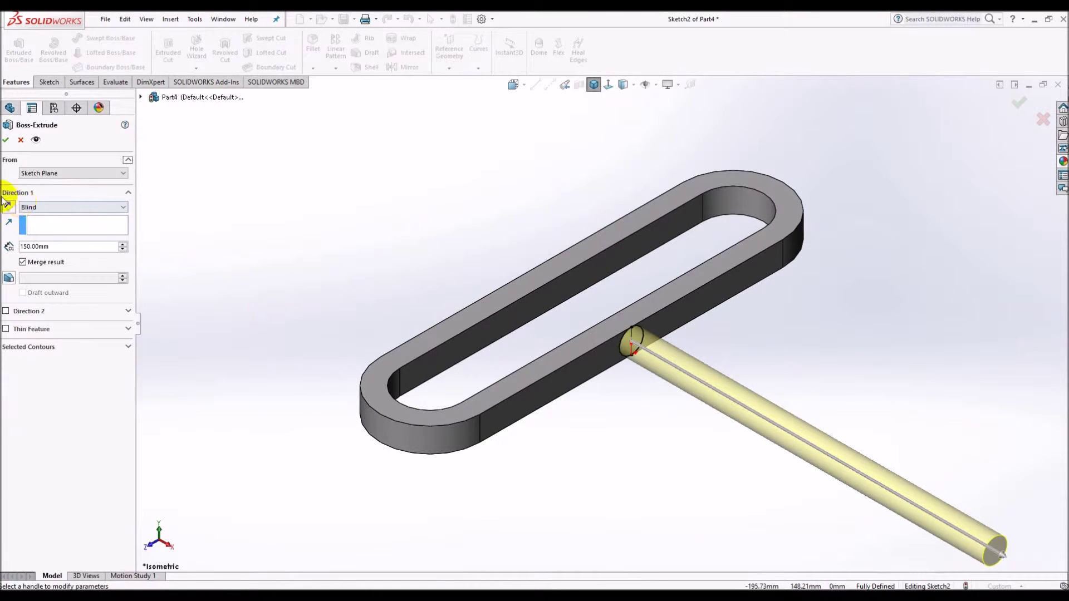
click(6, 139)
click(29, 221)
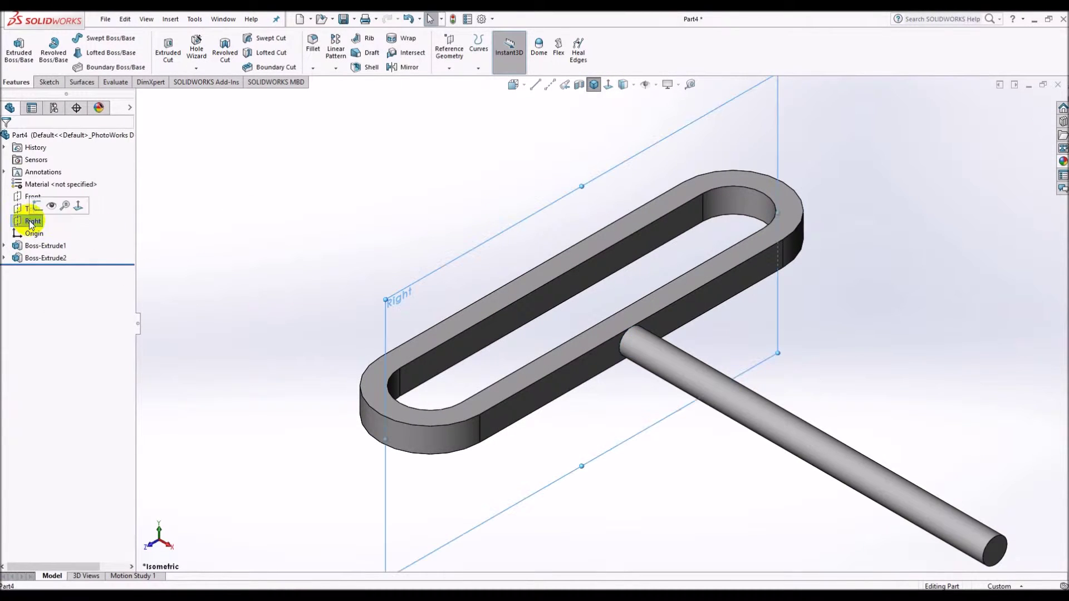
- Mirror the rod (Boss-Extrude2) about the Right plane to the loop's other side
click(404, 67)
click(699, 380)
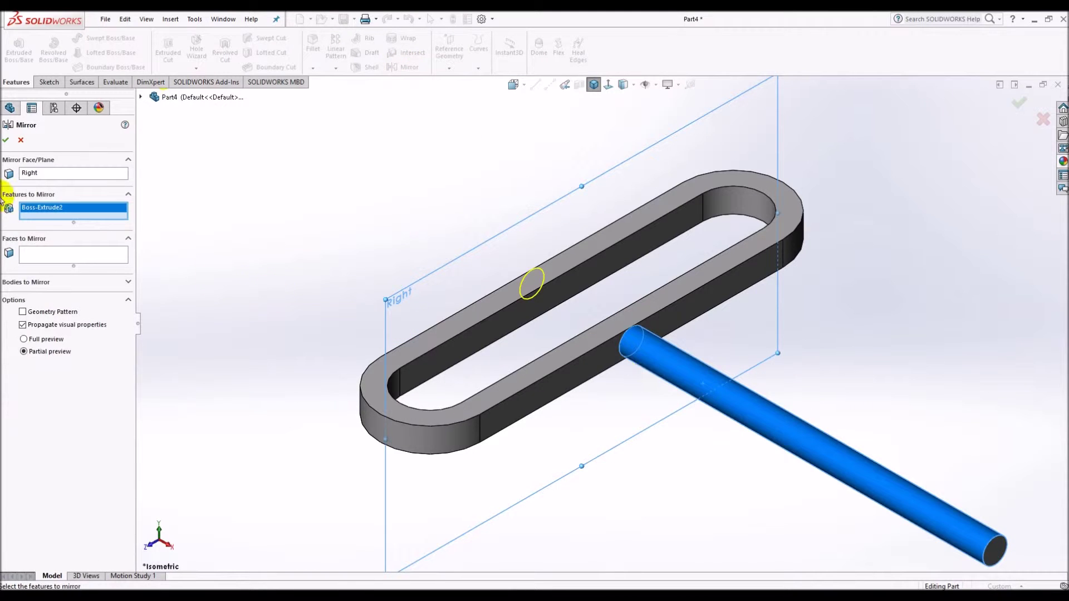
click(8, 139)
key(f)
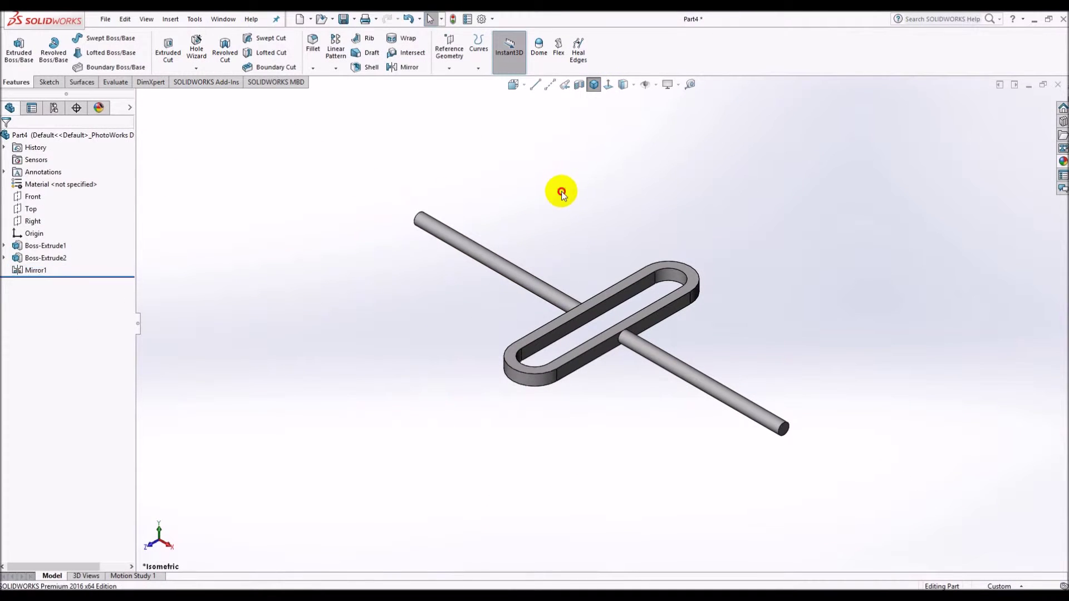
scroll(716, 415, down, 4)
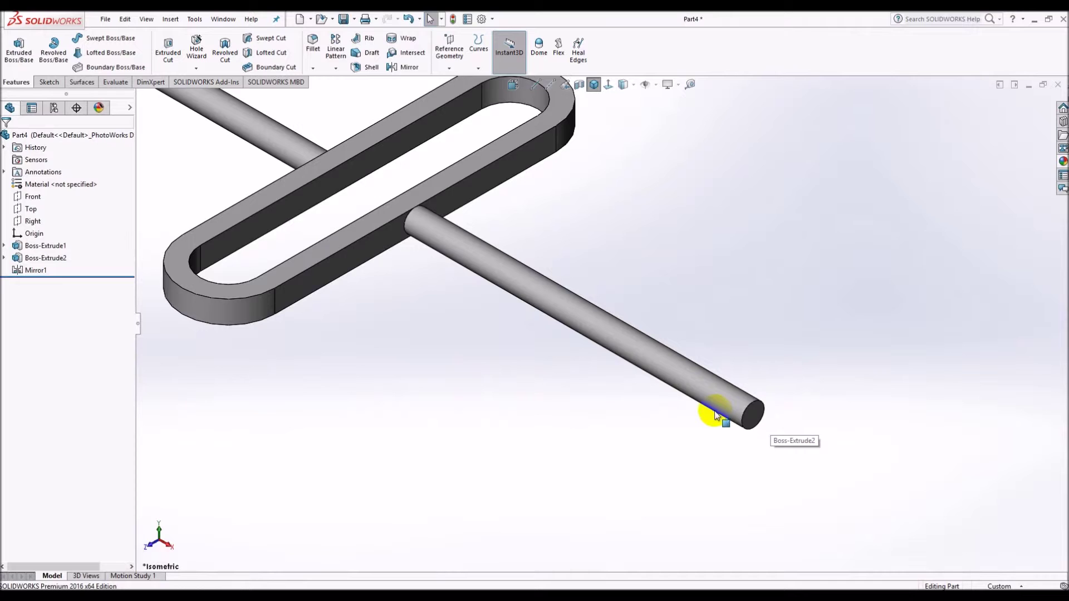
scroll(525, 316, up, 4)
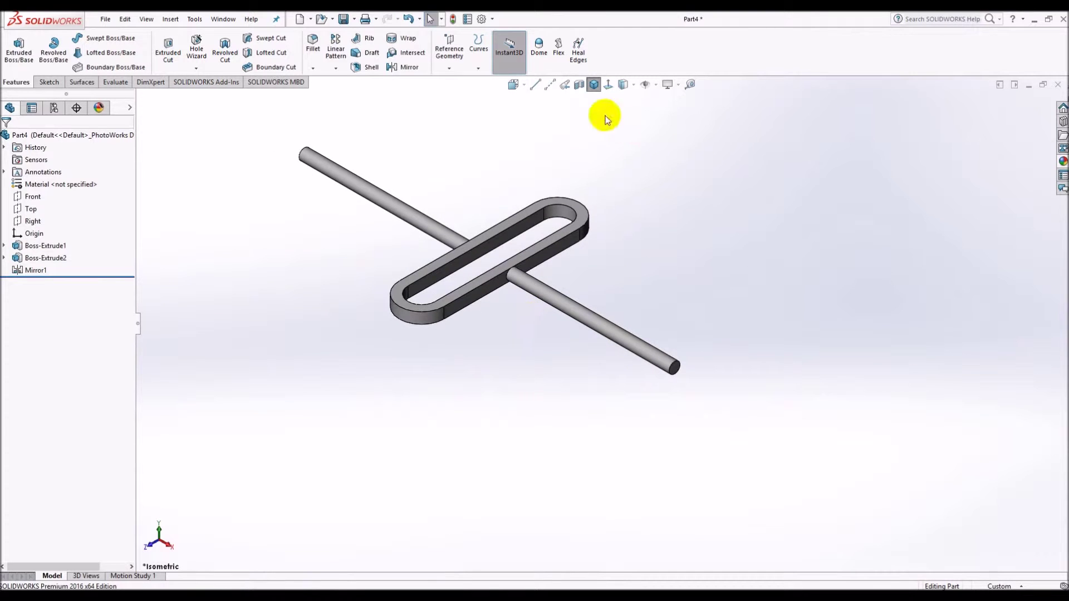
key(f)
- Fillet the loop's top and bottom faces with a 1 mm radius
click(312, 48)
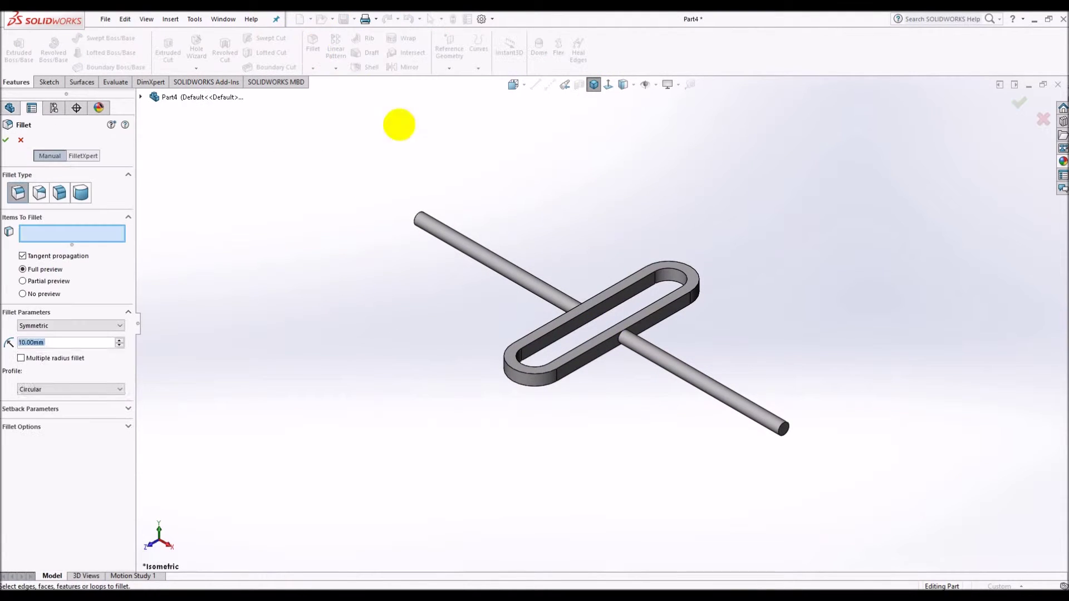
click(585, 298)
middle_drag(592, 422, 592, 326)
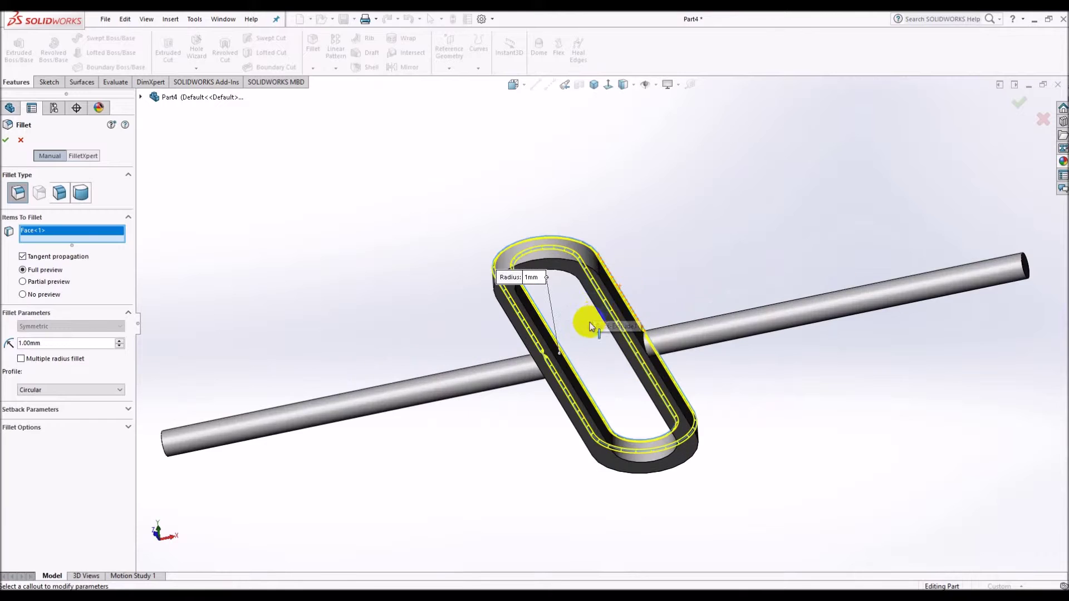
click(558, 270)
click(6, 140)
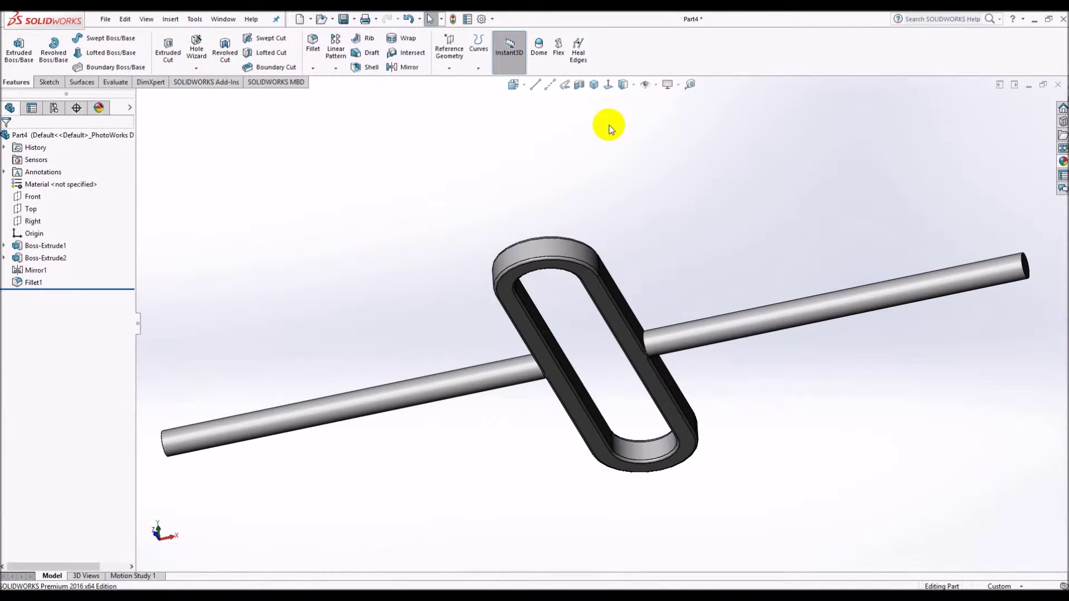
click(593, 84)
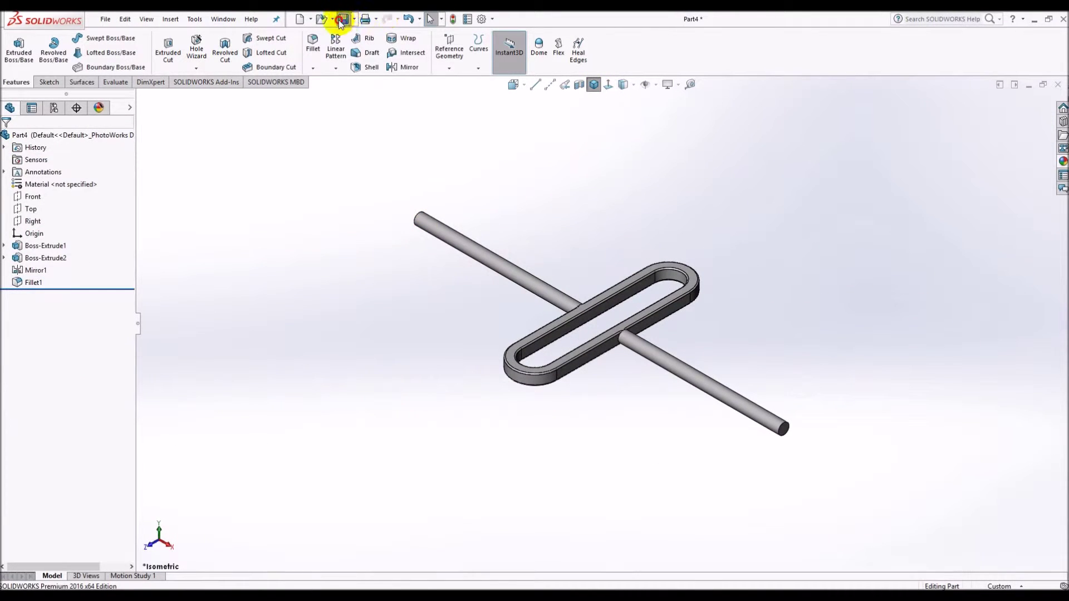
- Save the yoke as Part3 and insert it into Assem1 above the base
click(341, 20)
text(Part)
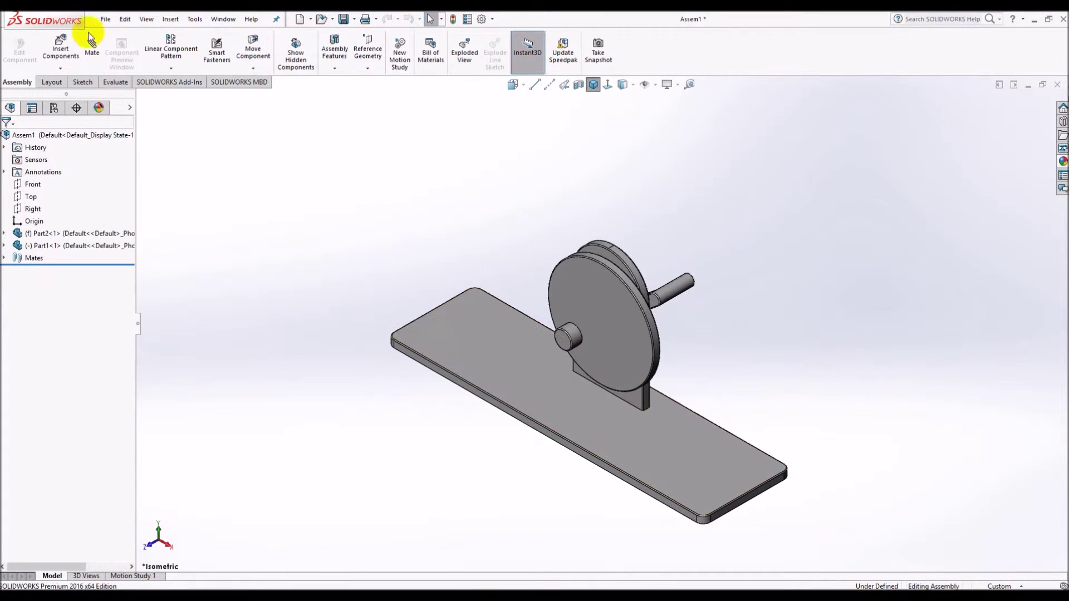
click(60, 45)
click(26, 280)
click(489, 300)
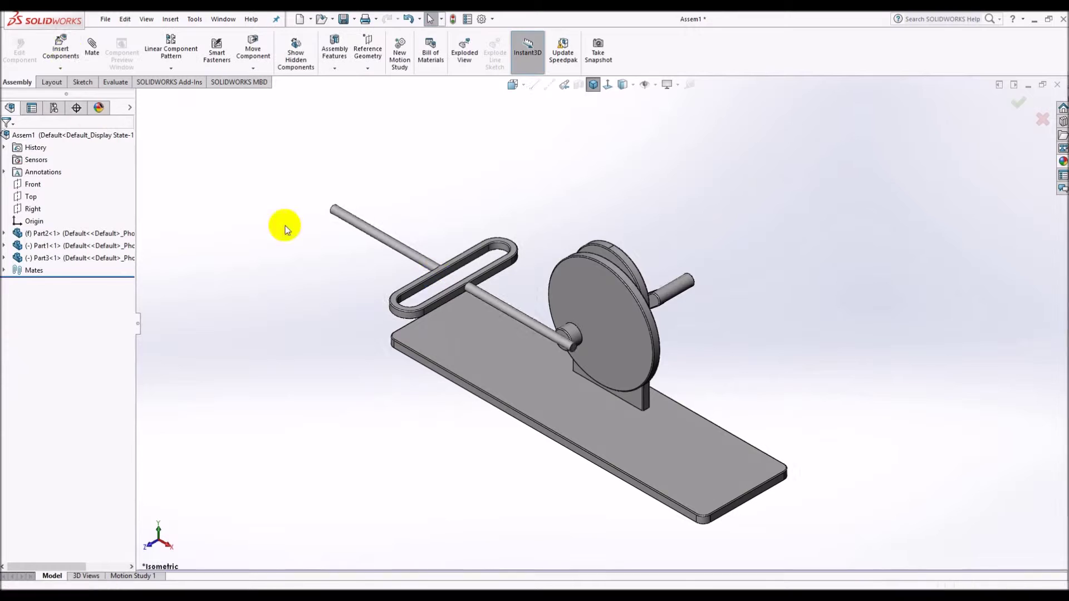
- Mate the yoke loop face against the crank disc face
click(92, 52)
scroll(616, 328, down, 2)
click(616, 329)
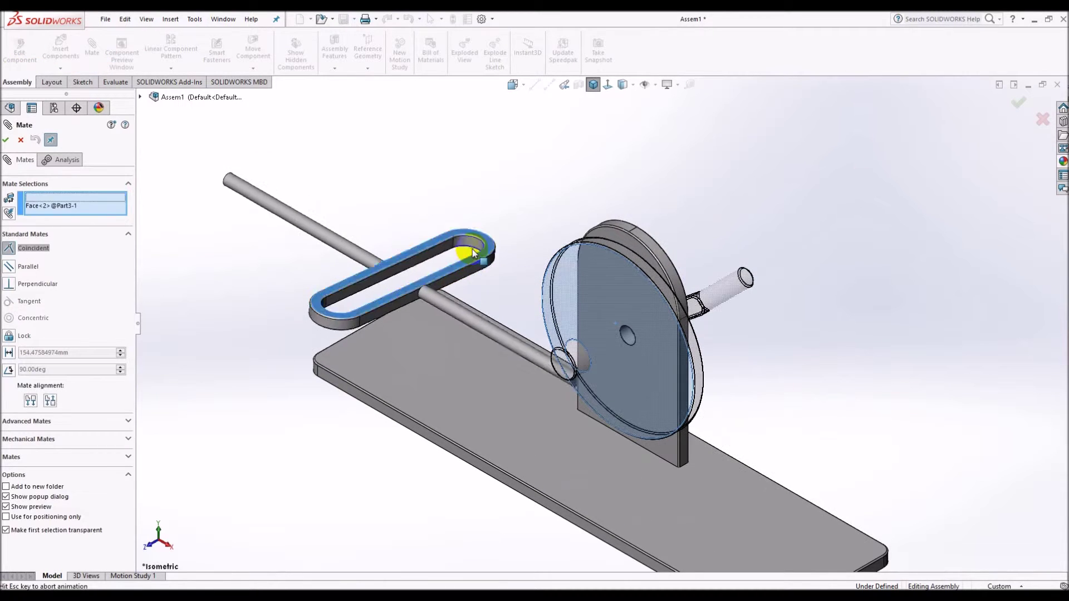
click(477, 256)
click(392, 238)
click(5, 140)
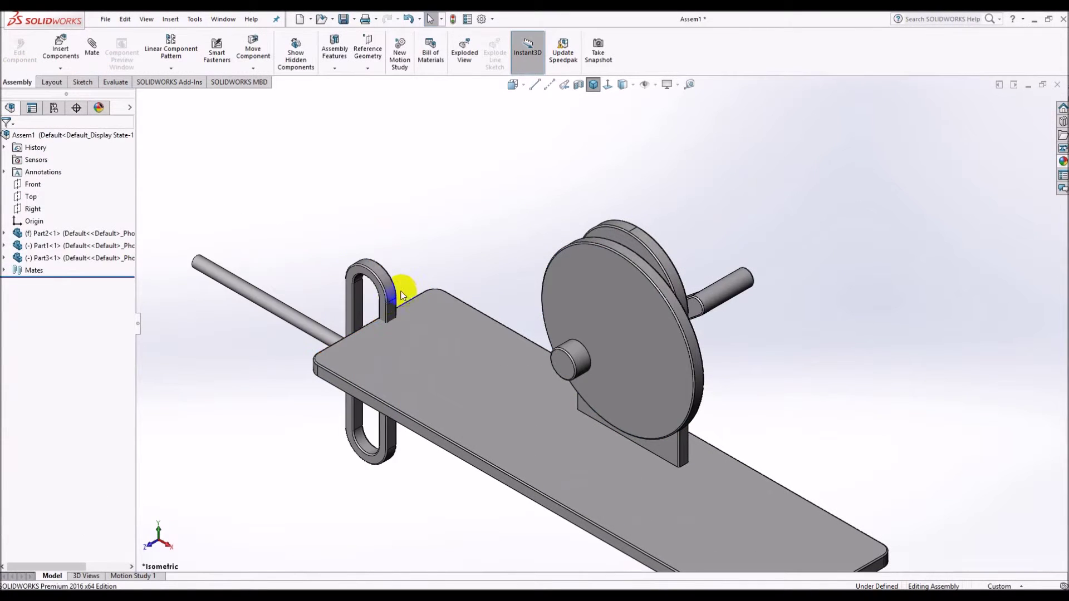
- In Front view, slide the yoke so its slot sits over the disc's crank pin
drag(397, 289, 585, 262)
click(608, 85)
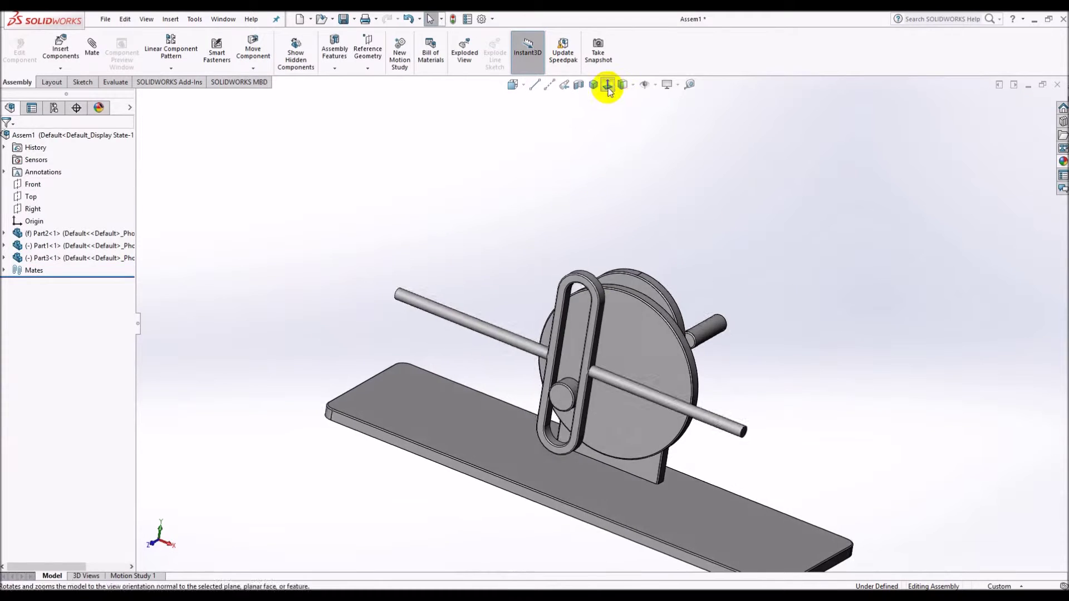
scroll(651, 424, down, 2)
mouse_move(553, 341)
mouse_down()
mouse_move(615, 341)
mouse_move(561, 342)
mouse_up()
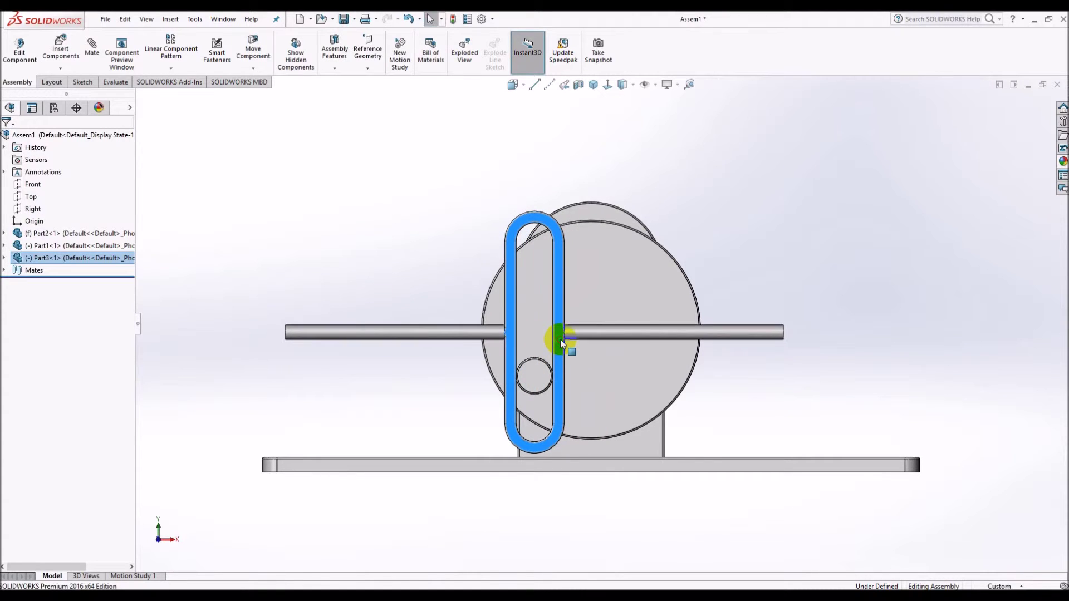
click(396, 239)
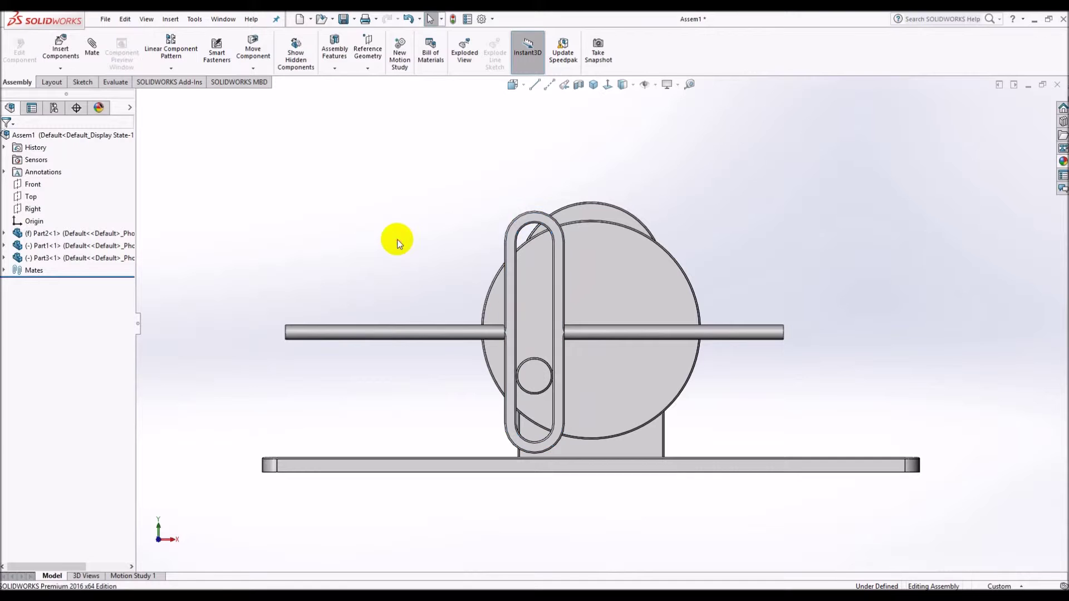
- Measure the distance between the shaft face and the base plate face
click(689, 84)
middle_drag(556, 195, 463, 253)
click(446, 340)
click(389, 443)
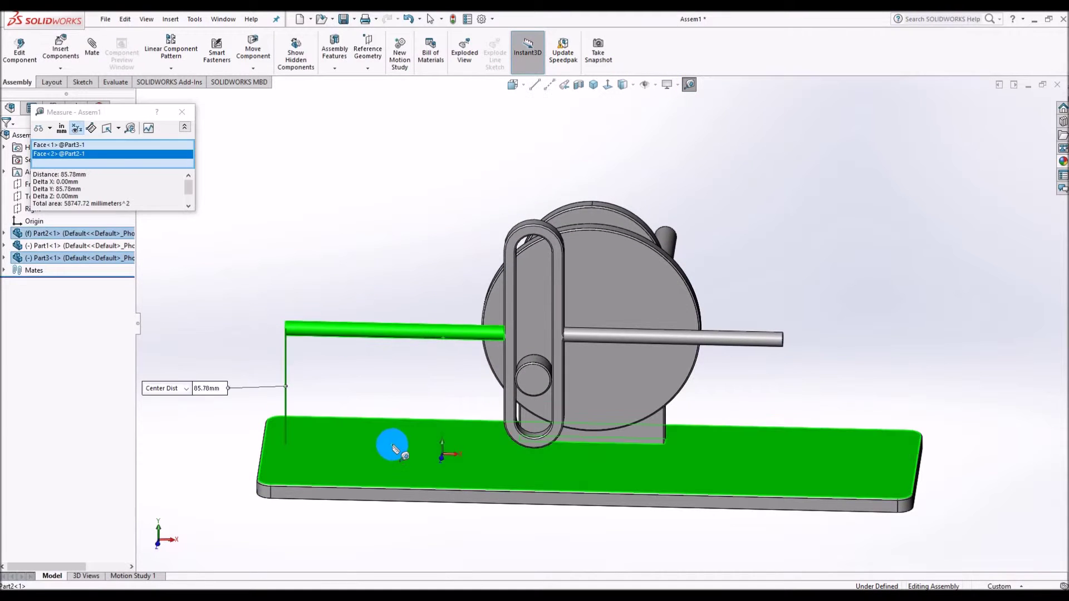
key(Escape)
key(Escape)
- Measure the pin face and yoke-to-base distance (85.78 mm), then open base part Part2
mouse_move(511, 189)
middle_down()
mouse_move(448, 165)
mouse_move(446, 179)
middle_up()
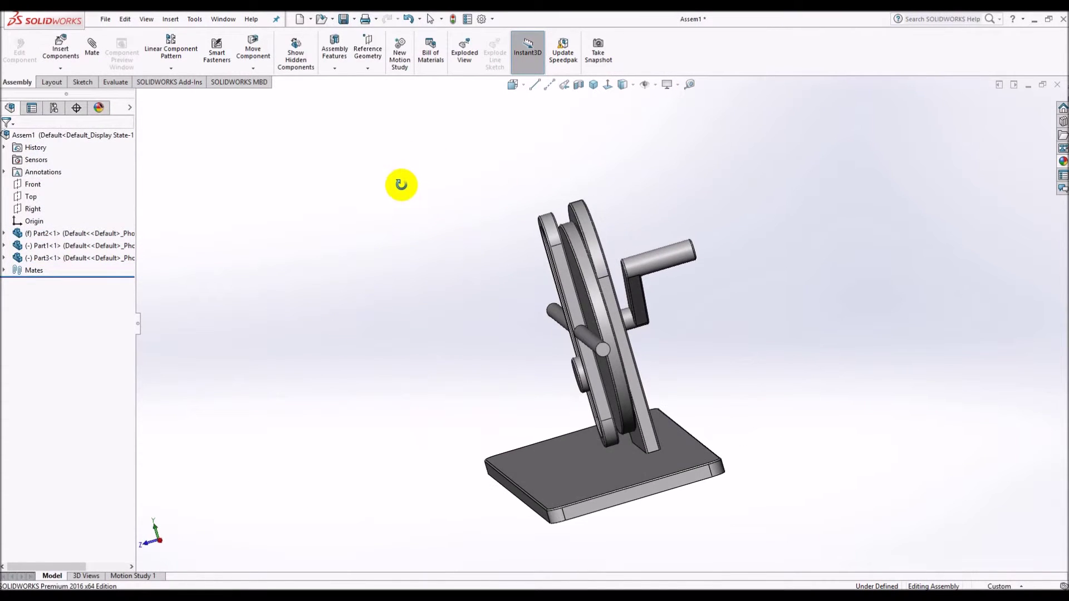
key(ctrl+4)
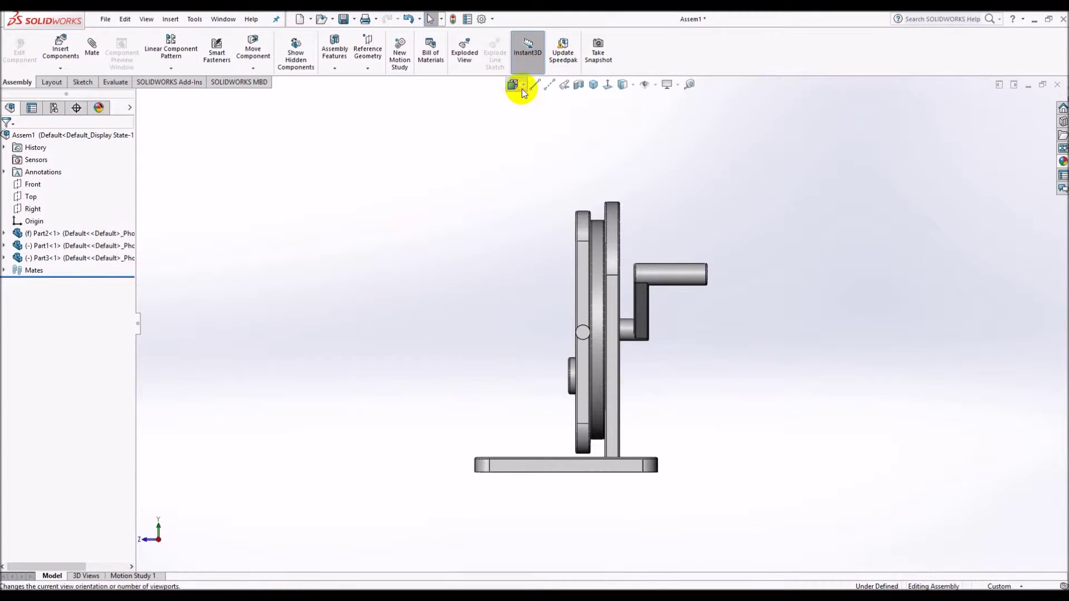
click(689, 84)
click(583, 336)
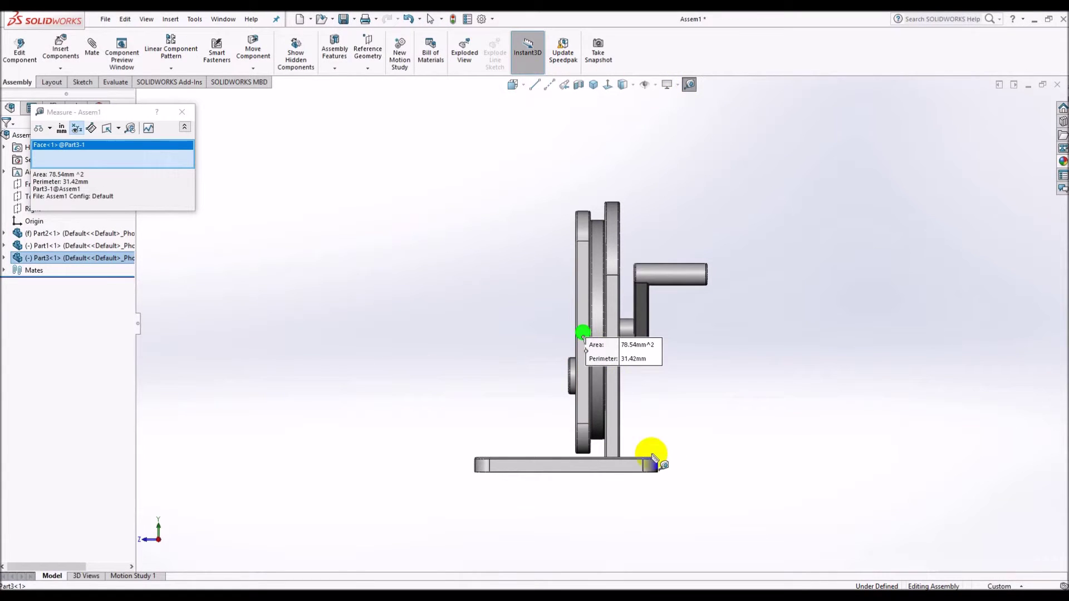
click(582, 336)
key(ctrl+7)
click(514, 359)
click(560, 499)
middle_drag(506, 489, 490, 422)
key(Escape)
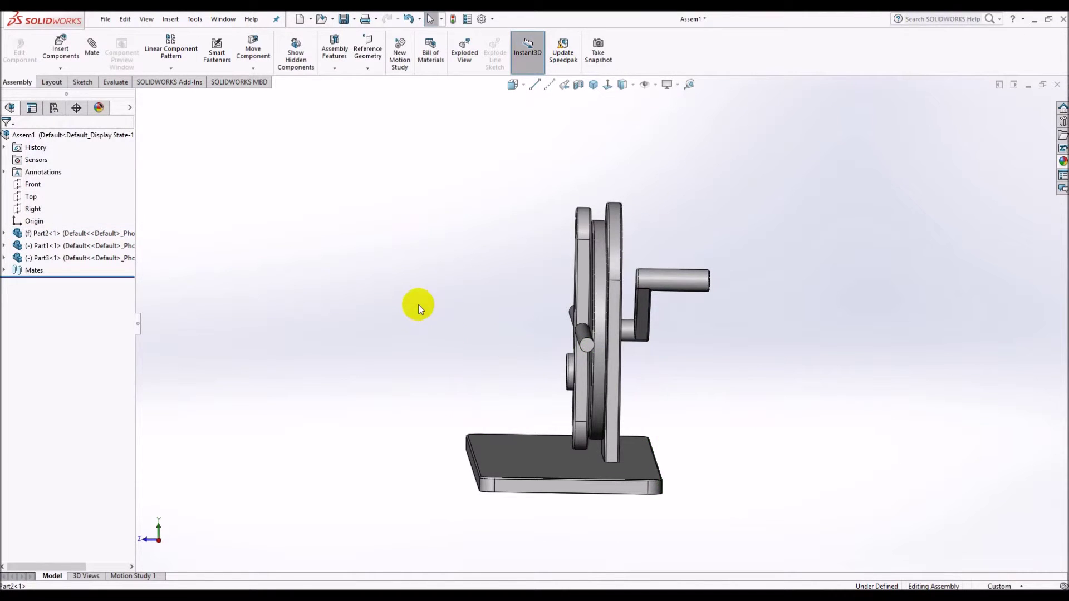
click(572, 440)
click(619, 397)
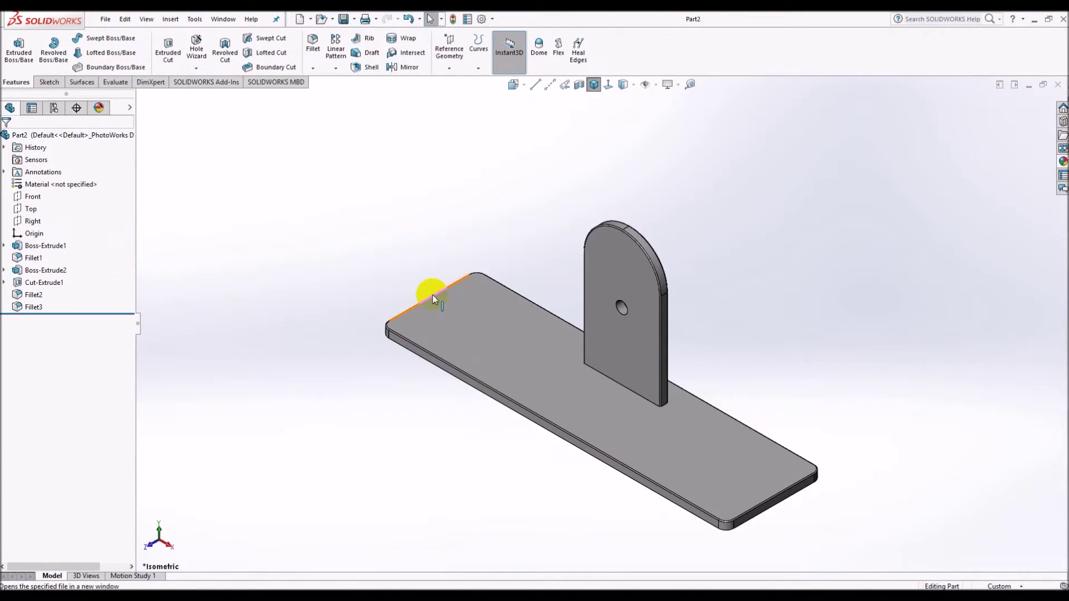
- Start a new sketch on the base plate's front end face
click(730, 454)
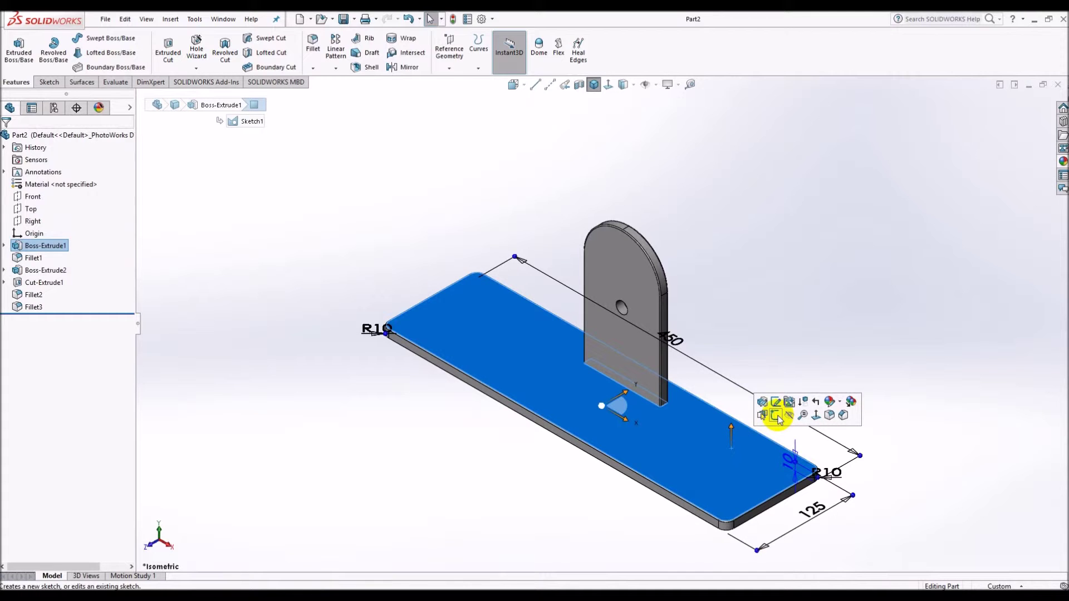
click(776, 323)
mouse_move(776, 322)
middle_down()
mouse_move(728, 334)
mouse_move(666, 477)
middle_up()
click(679, 456)
click(718, 412)
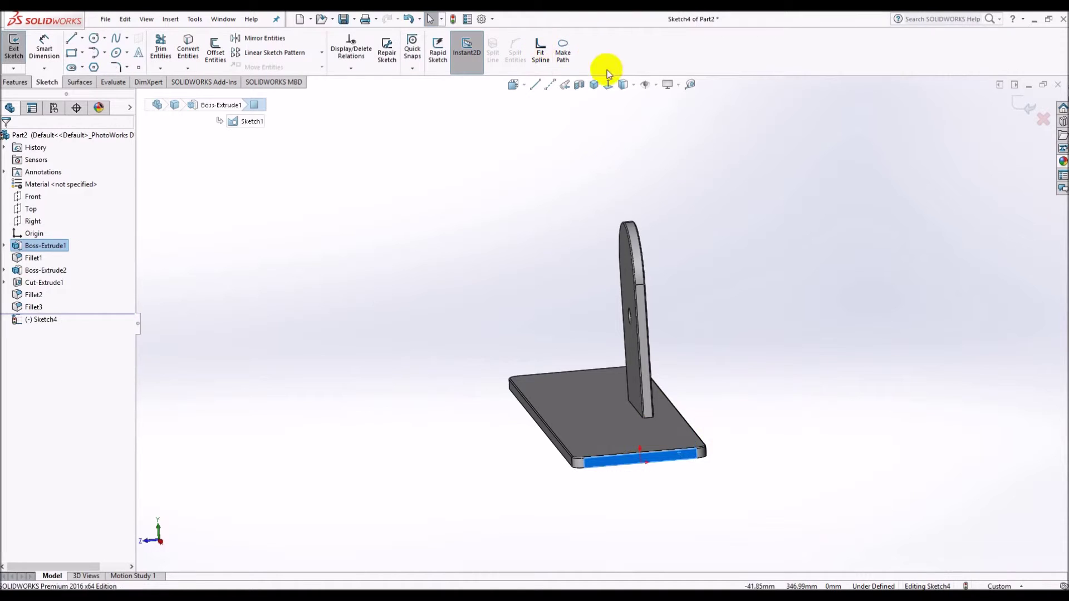
scroll(724, 384, down, 3)
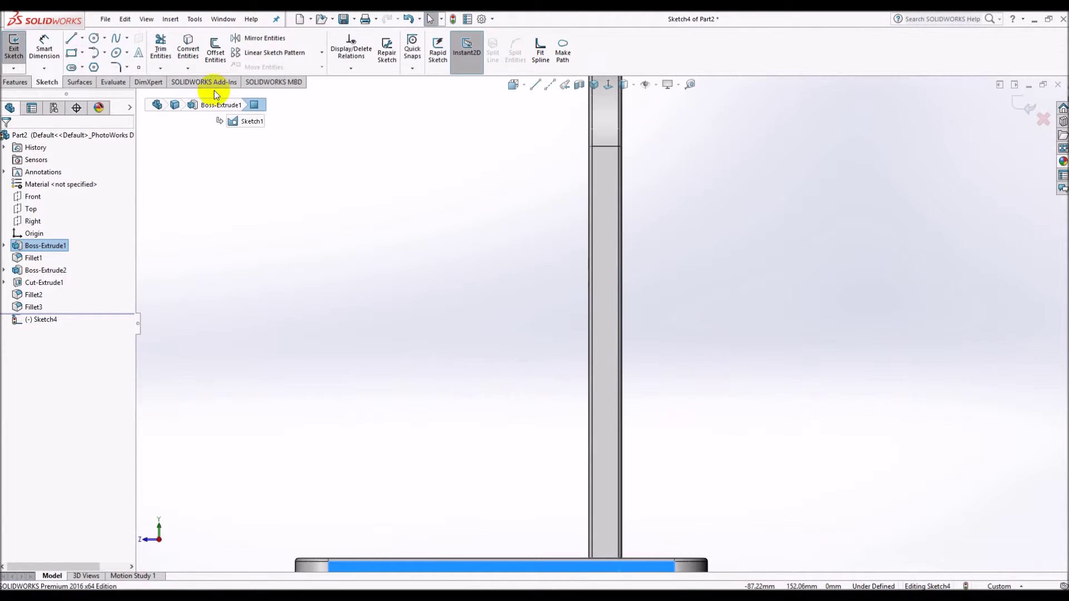
- Draw a Ø10 circle on the plate end face
click(95, 38)
click(511, 250)
click(528, 270)
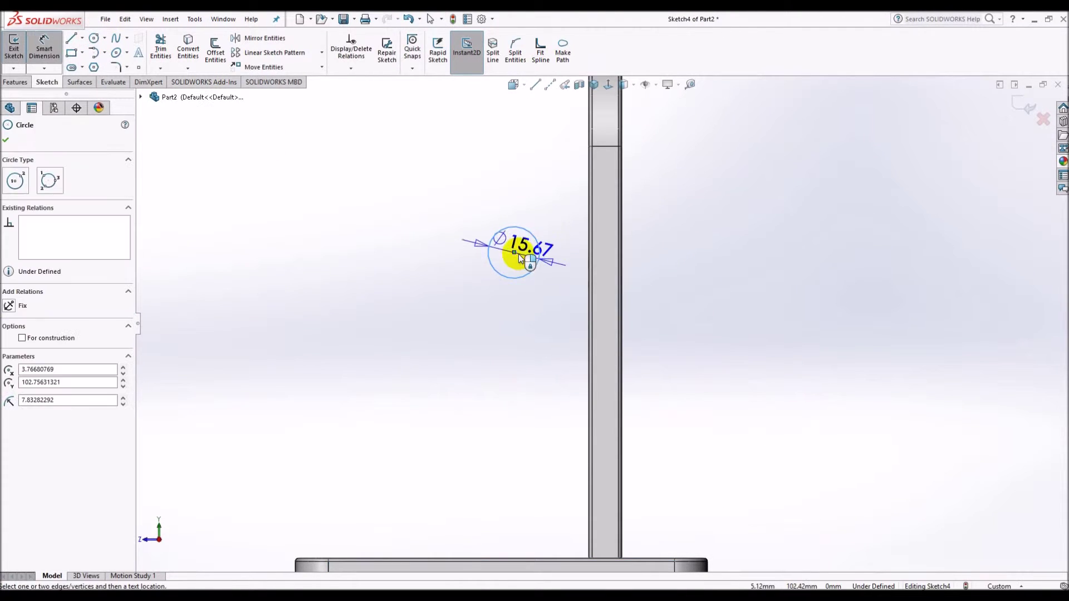
click(501, 179)
text(10)
key(Return)
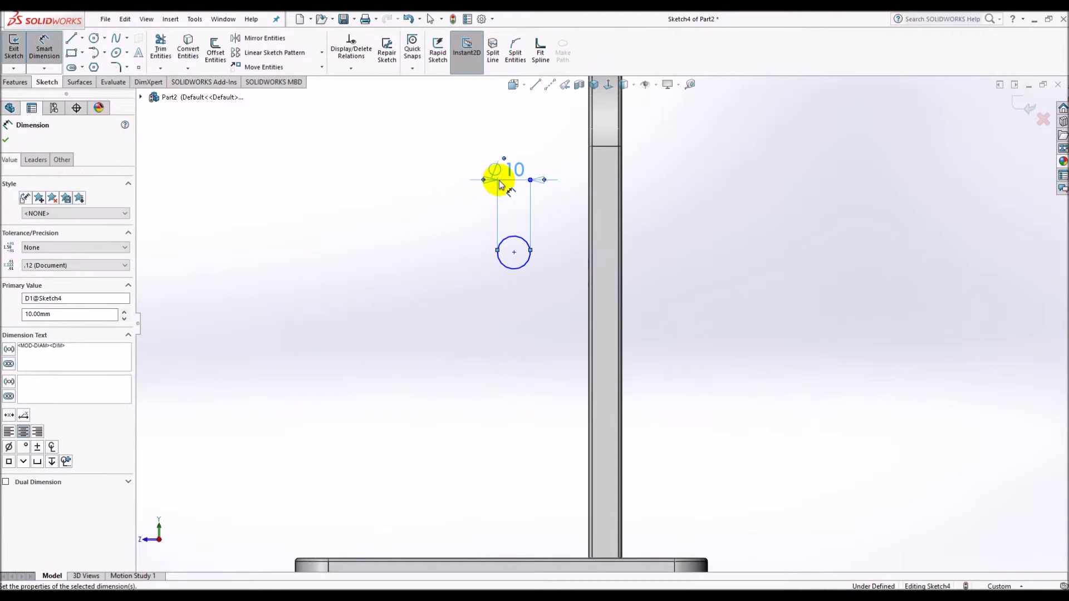
- Locate the circle centre 51 mm from the base end corner and 85 mm above the base
click(514, 252)
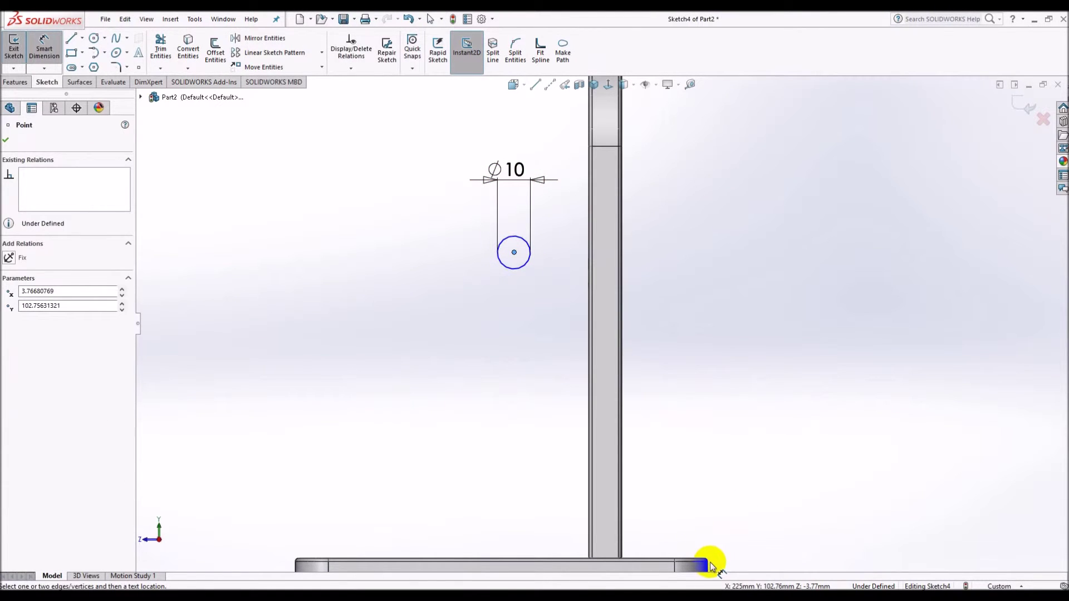
click(712, 565)
click(667, 317)
text(51)
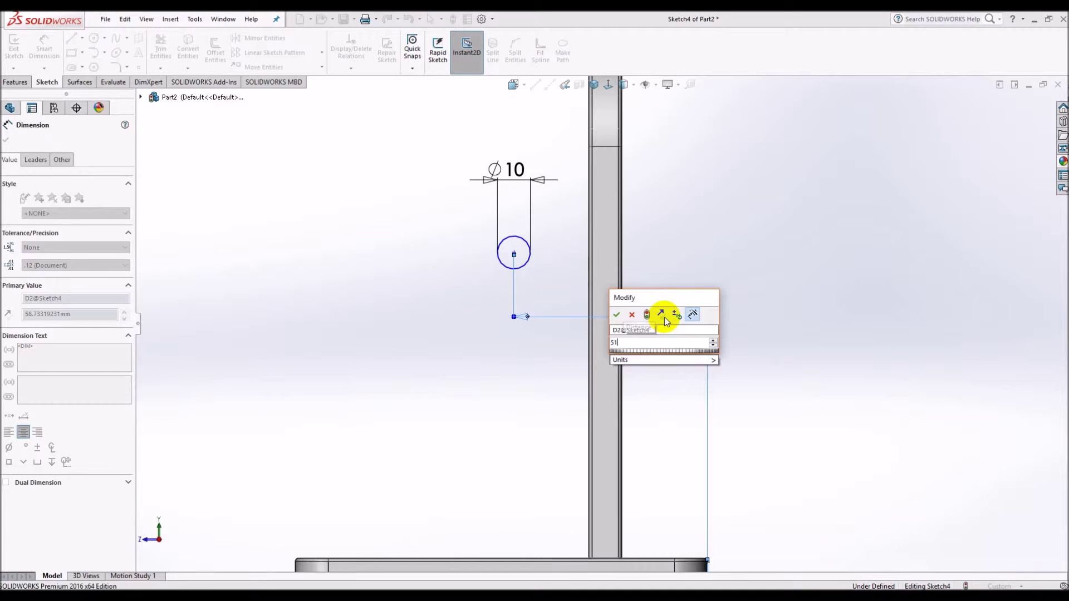
key(Return)
click(538, 252)
click(562, 559)
click(806, 393)
text(85)
key(Return)
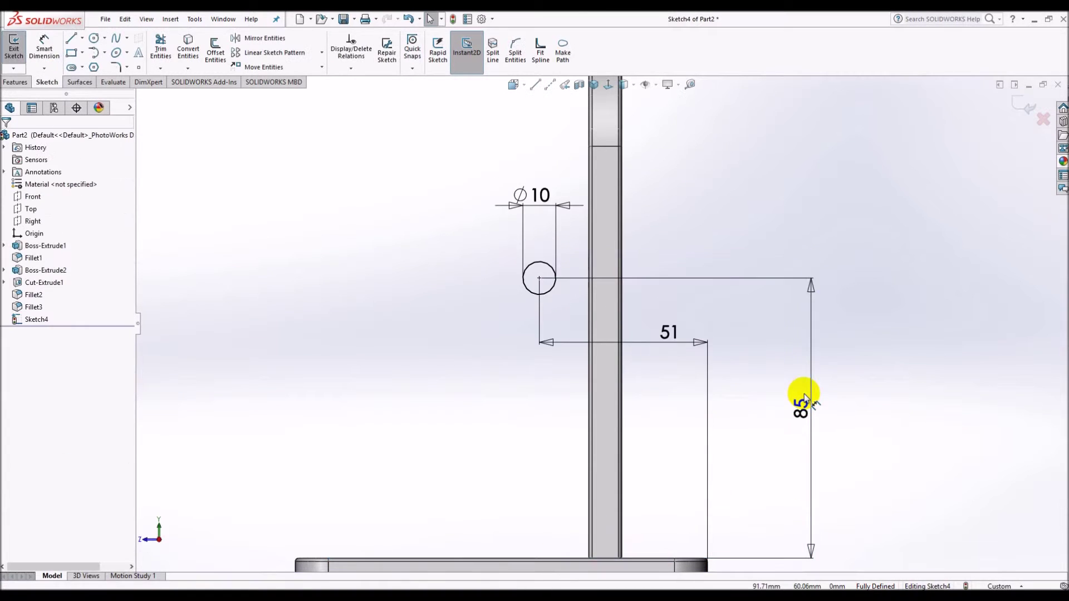
- Draw a vertical centerline from the circle's bottom down to the base edge
click(550, 84)
click(538, 294)
click(539, 558)
key(Escape)
click(215, 50)
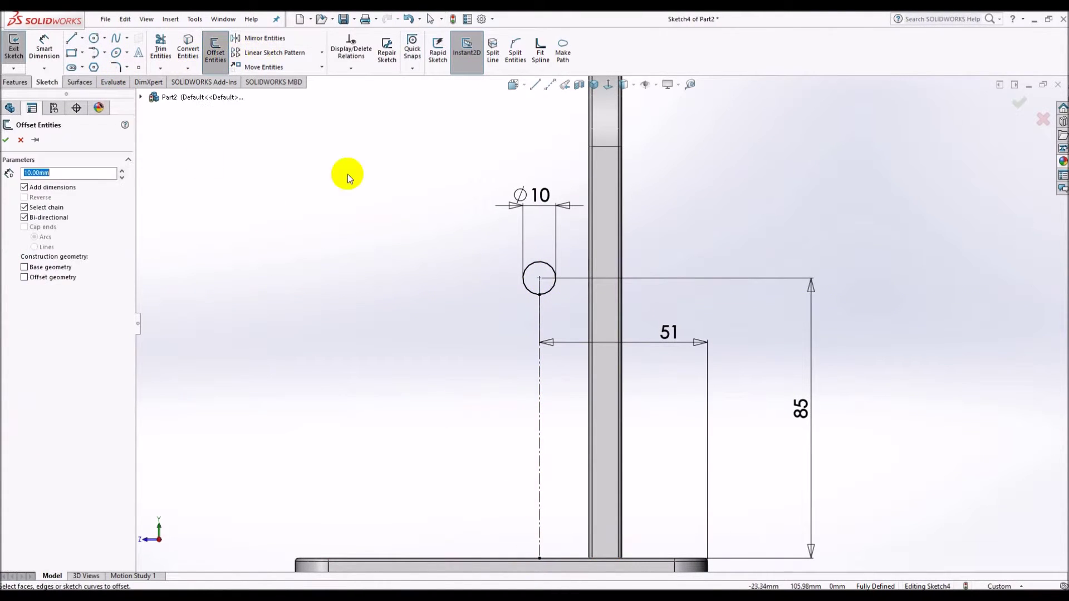
- Offset the centerline 5 mm to both sides to form the arm edges
click(539, 436)
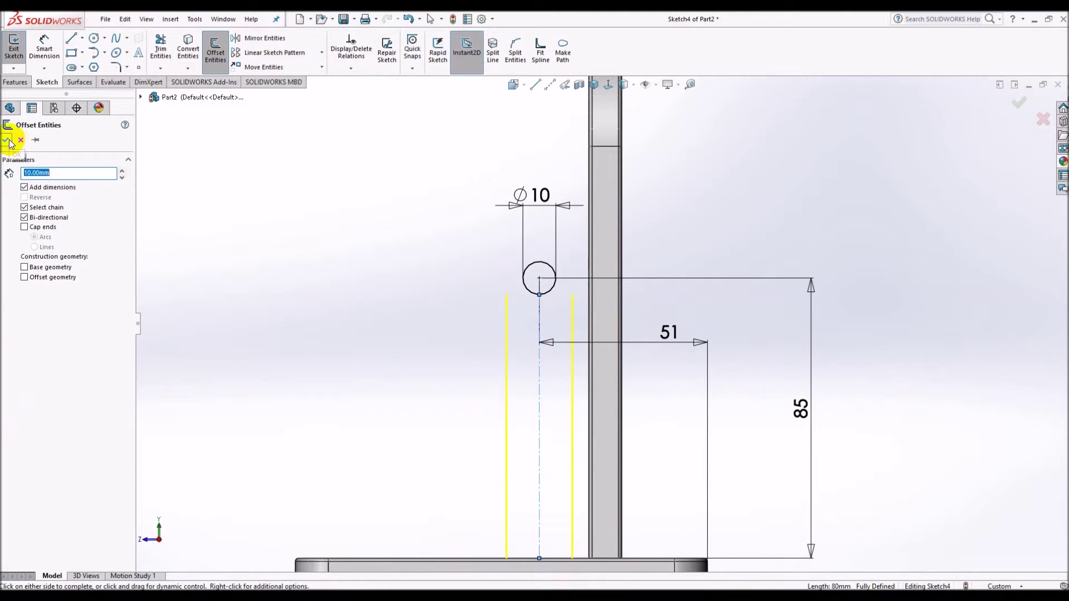
text(8)
key(Return)
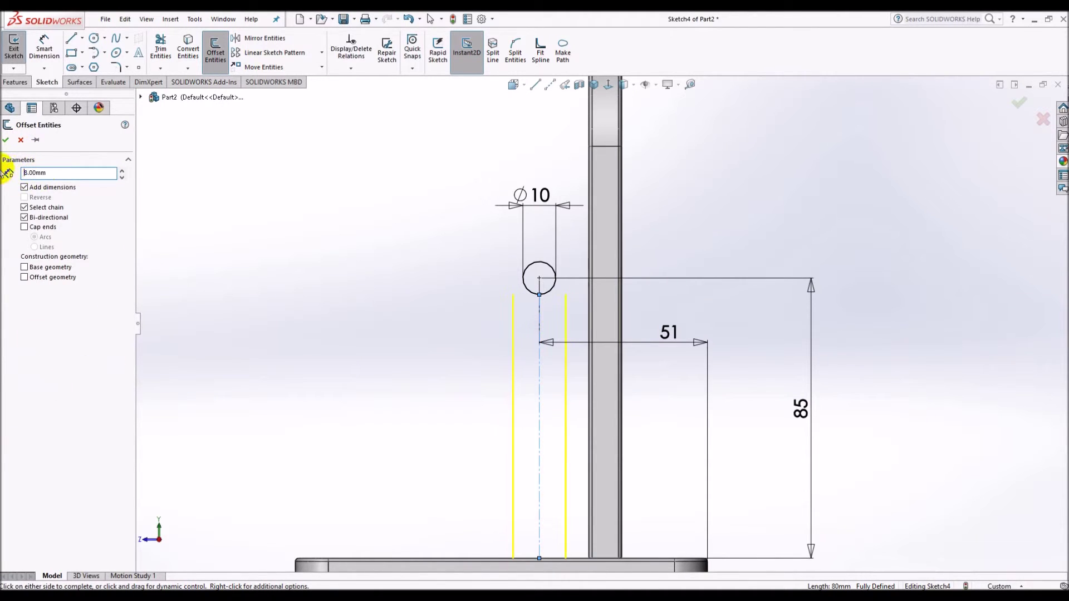
key(BackSpace)
key(BackSpace)
key(BackSpace)
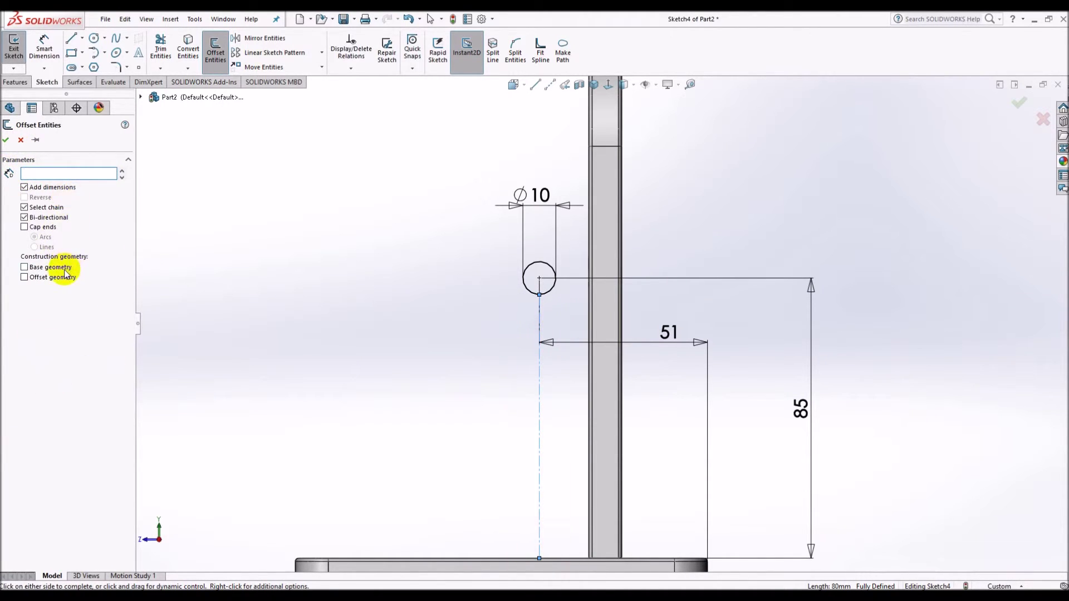
text(5)
key(Return)
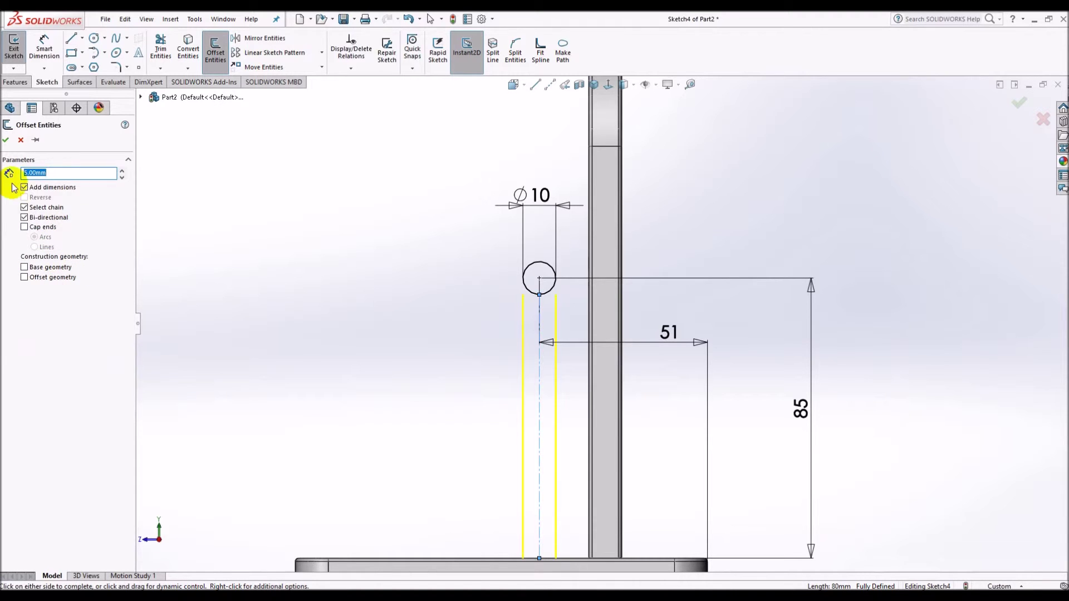
click(7, 140)
- Draw a circle centred on the hole and size it to Ø18
click(93, 37)
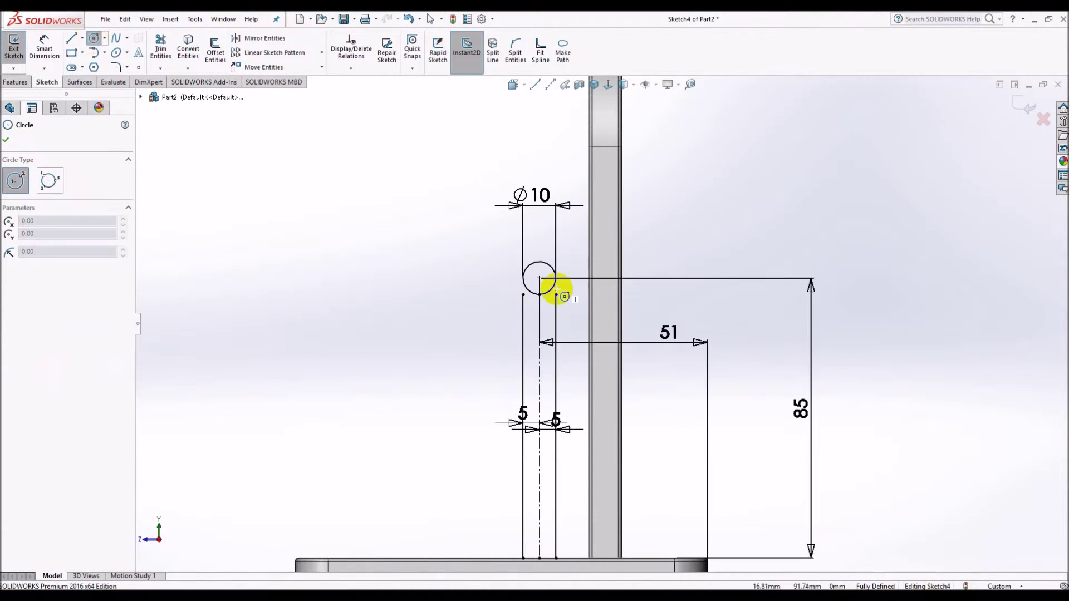
click(539, 277)
click(489, 298)
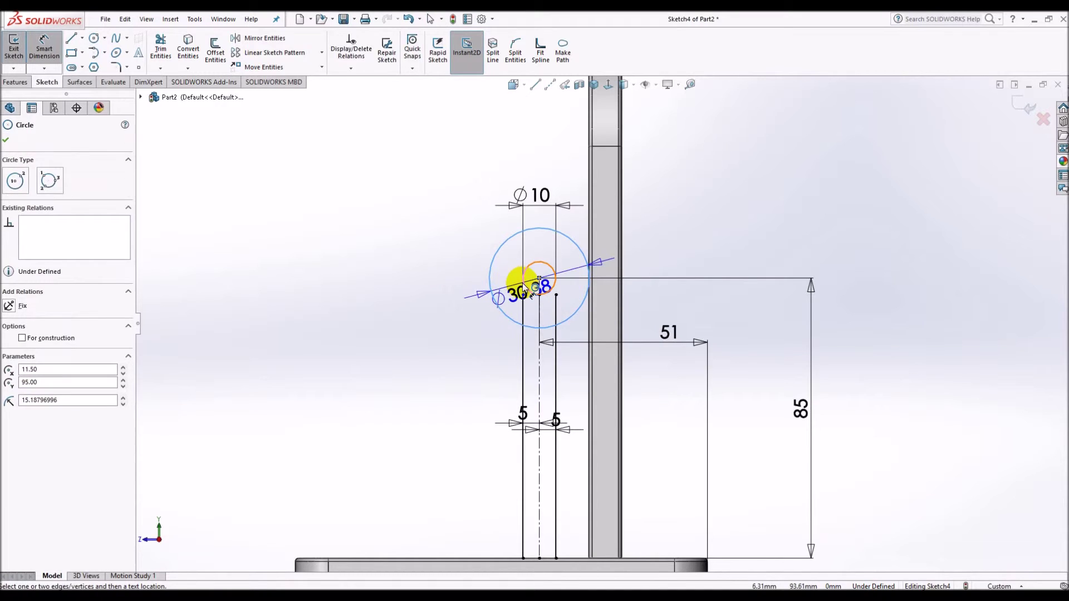
click(601, 265)
text(10)
key(Return)
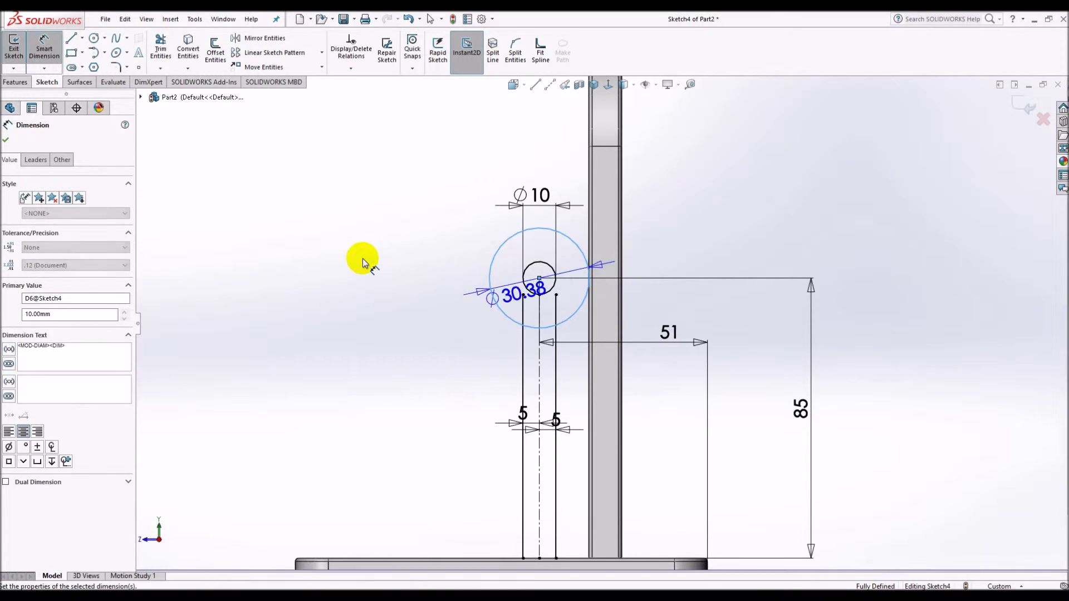
double_click(539, 287)
text(15)
key(Return)
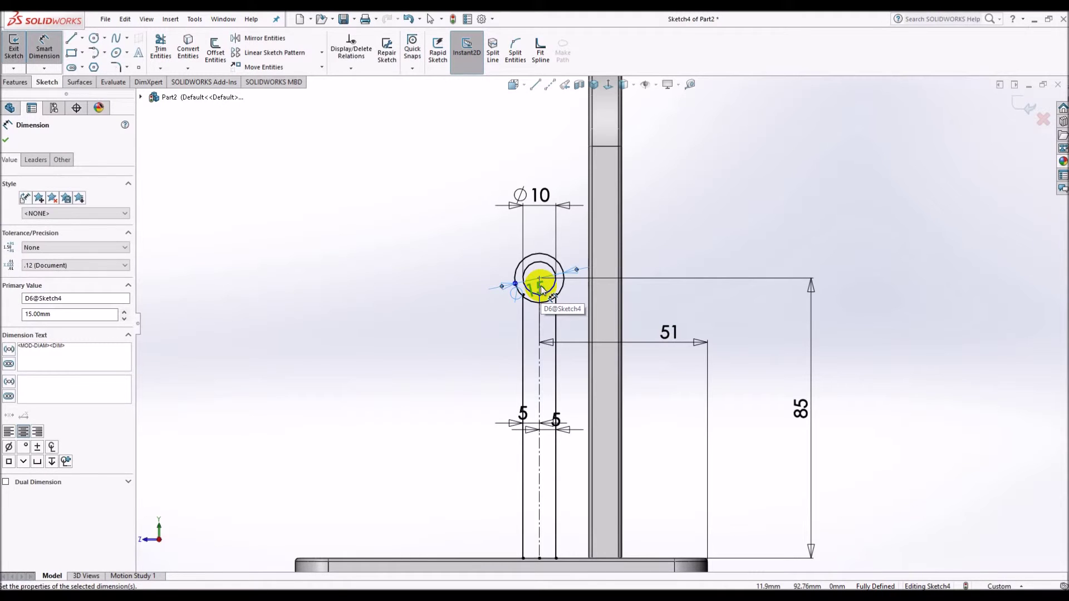
double_click(539, 285)
text(18)
key(Return)
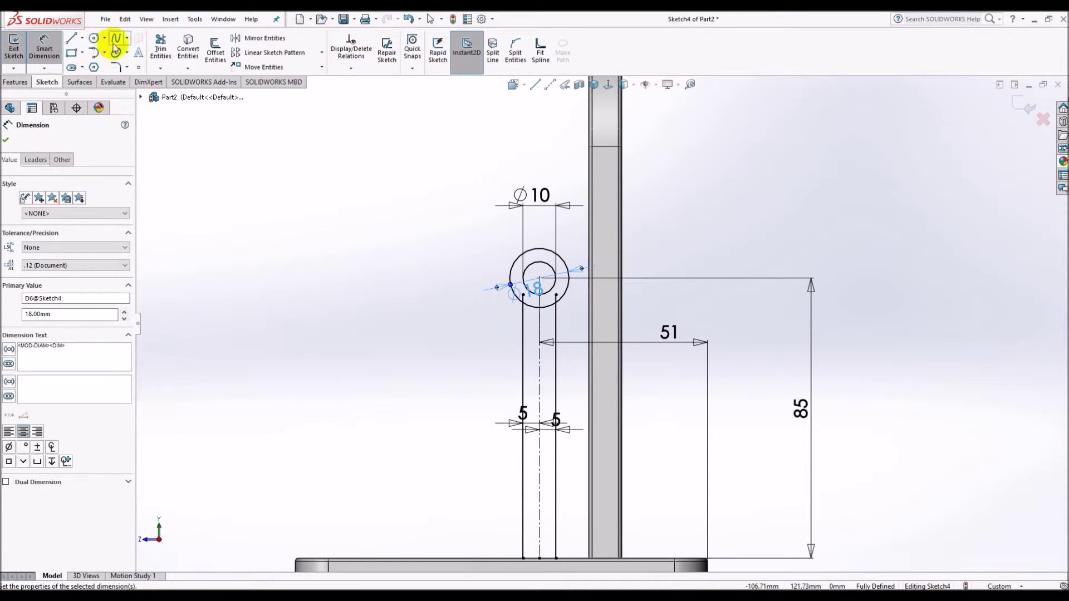
- Trim away the ring's bottom arc between the two arm lines
click(160, 49)
scroll(542, 300, down, 5)
click(534, 318)
click(7, 141)
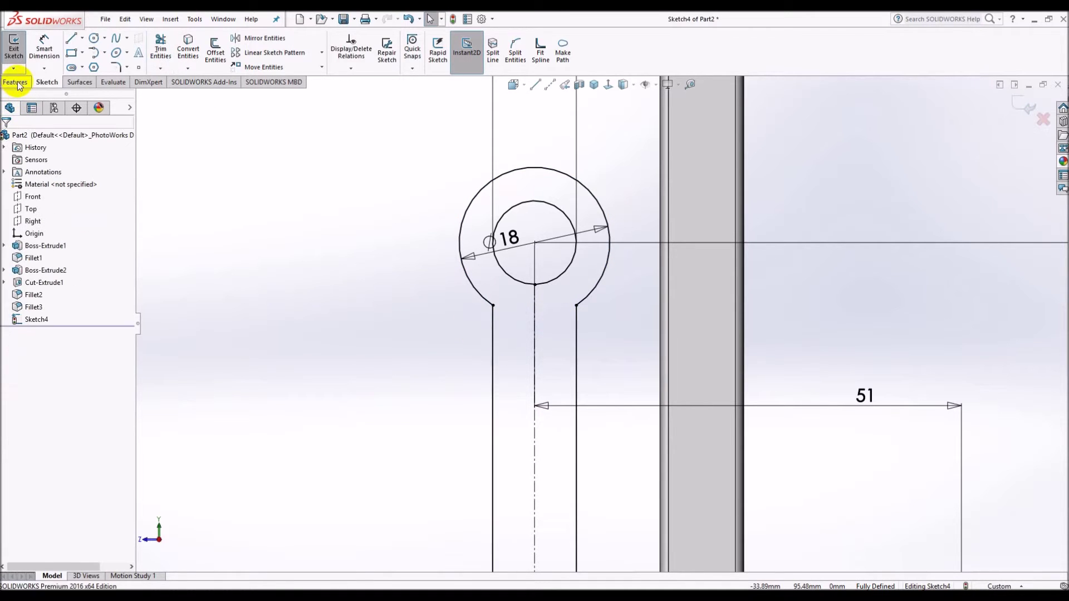
click(15, 81)
click(19, 50)
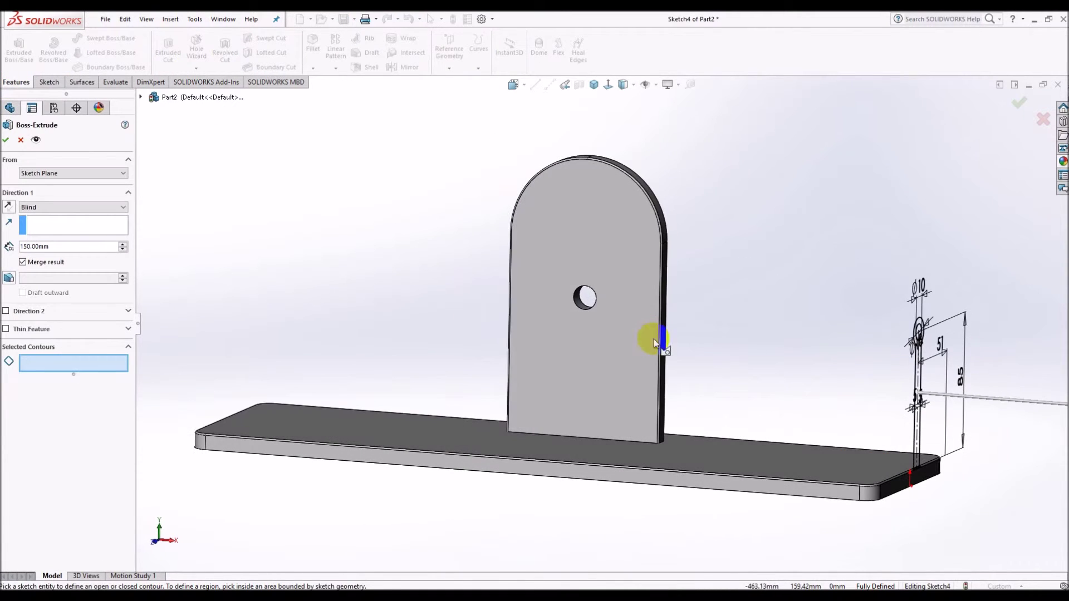
- Close the post profile with a line across its bottom
middle_drag(972, 380, 874, 377)
scroll(874, 376, down, 3)
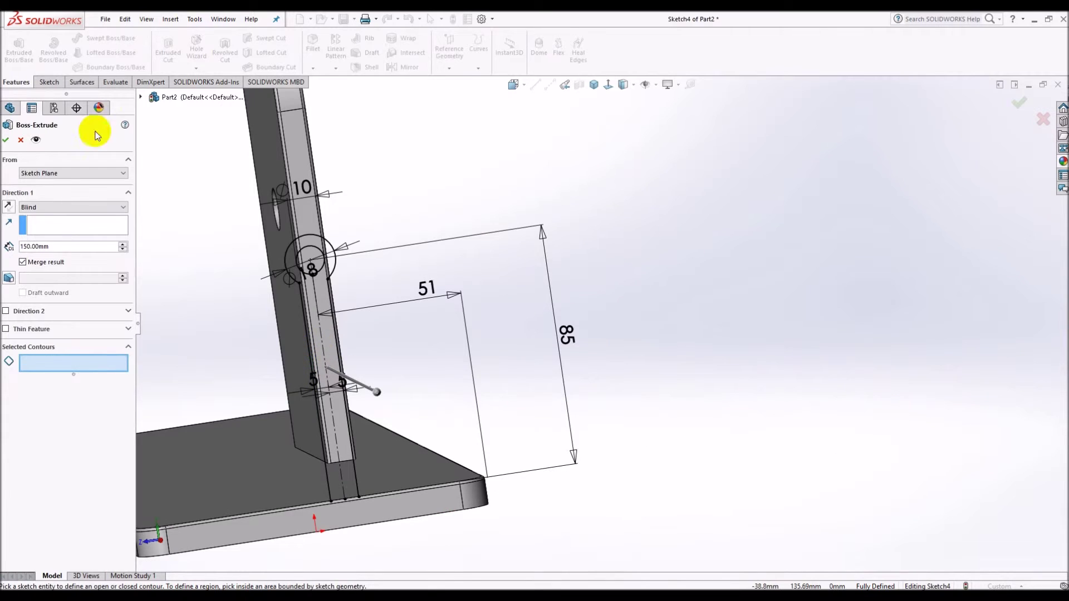
click(20, 140)
click(609, 89)
click(535, 84)
scroll(592, 496, down, 5)
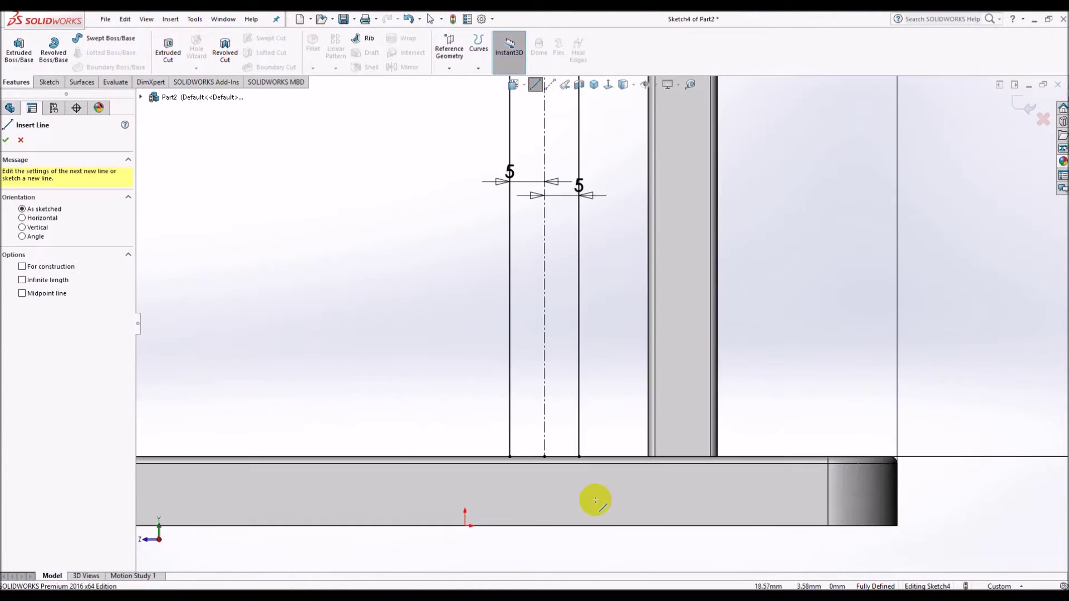
click(509, 456)
click(579, 457)
scroll(374, 248, up, 5)
- Extrude the post 10 mm deep from a flipped 100 mm start offset
click(19, 50)
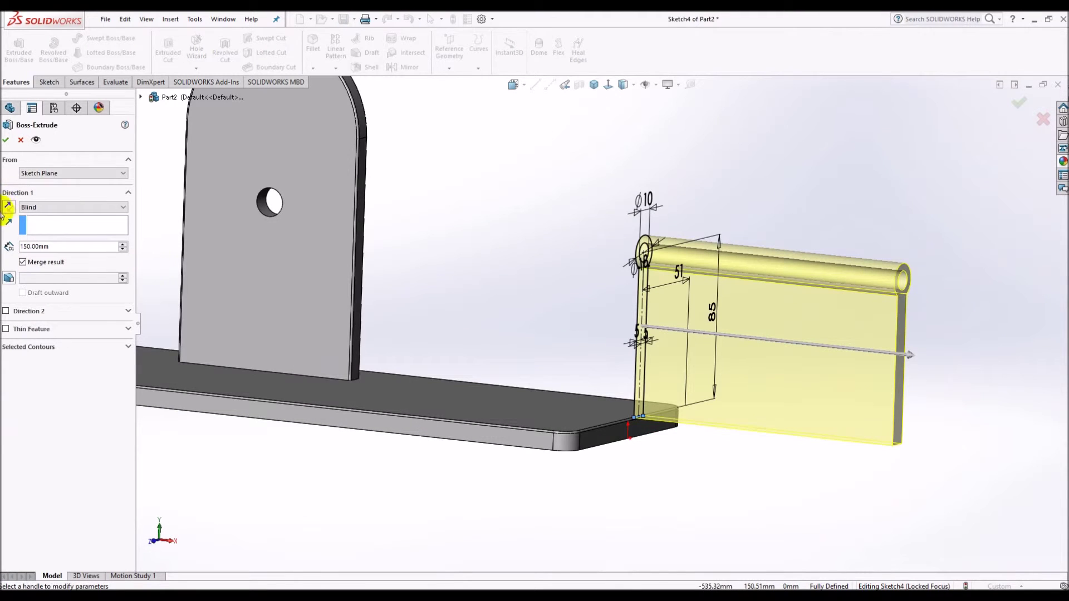
text(10)
key(Return)
click(36, 173)
click(36, 207)
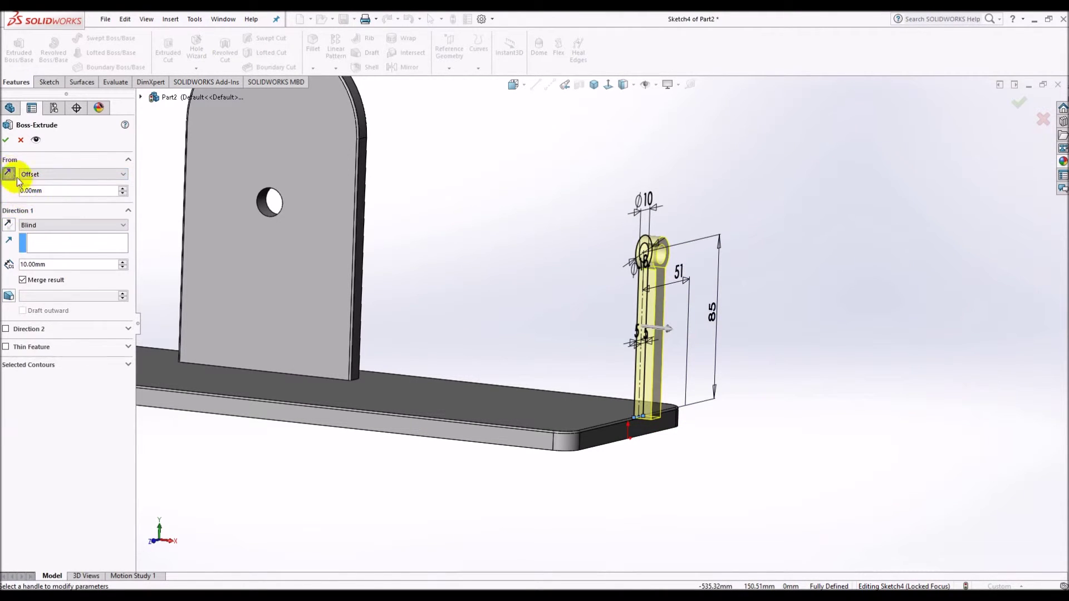
click(13, 230)
click(123, 190)
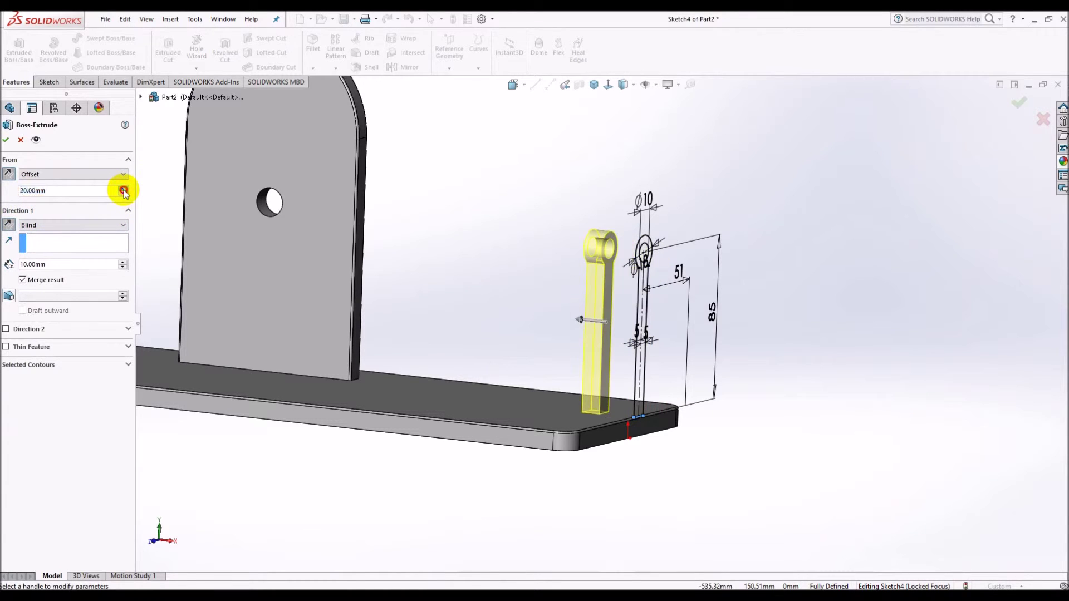
mouse_move(591, 286)
middle_down()
mouse_move(620, 291)
mouse_move(629, 359)
middle_up()
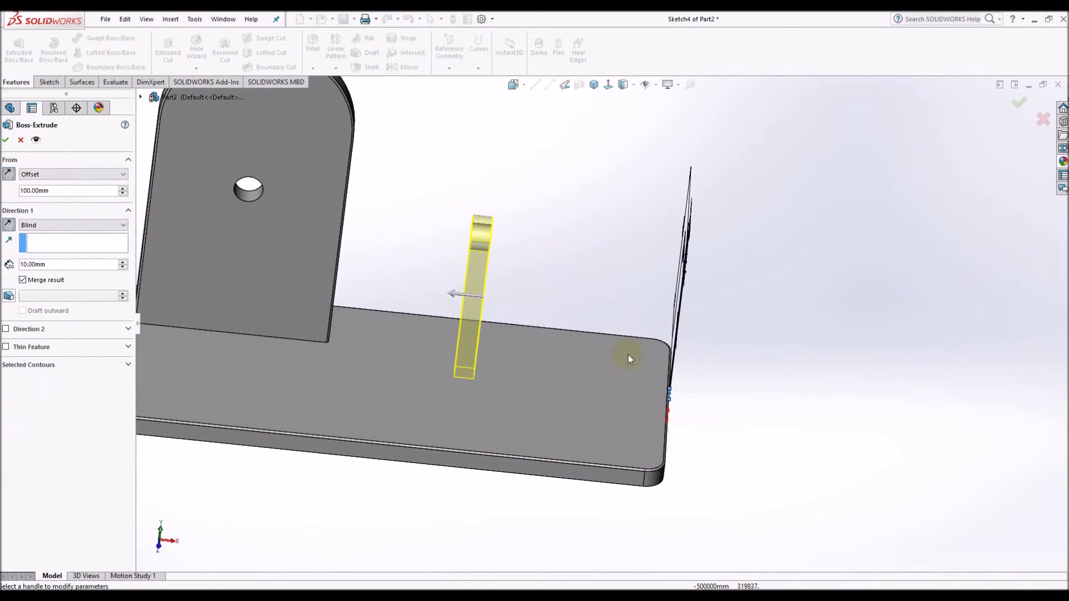
click(7, 144)
- Mirror Boss-Extrude3 about the Right plane and return to Assem1
click(31, 208)
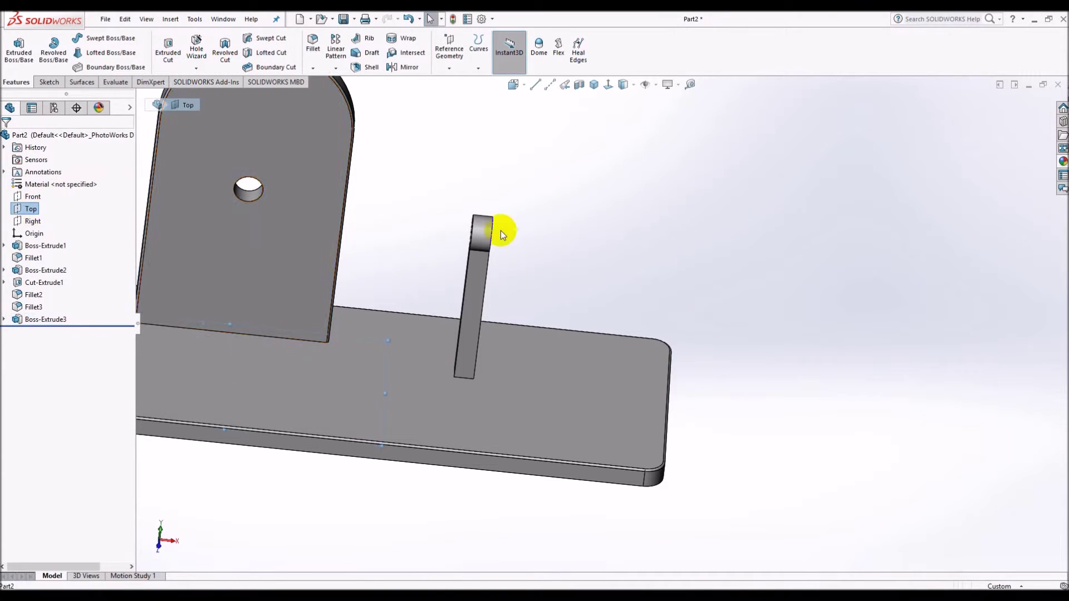
key(f)
click(33, 221)
click(403, 67)
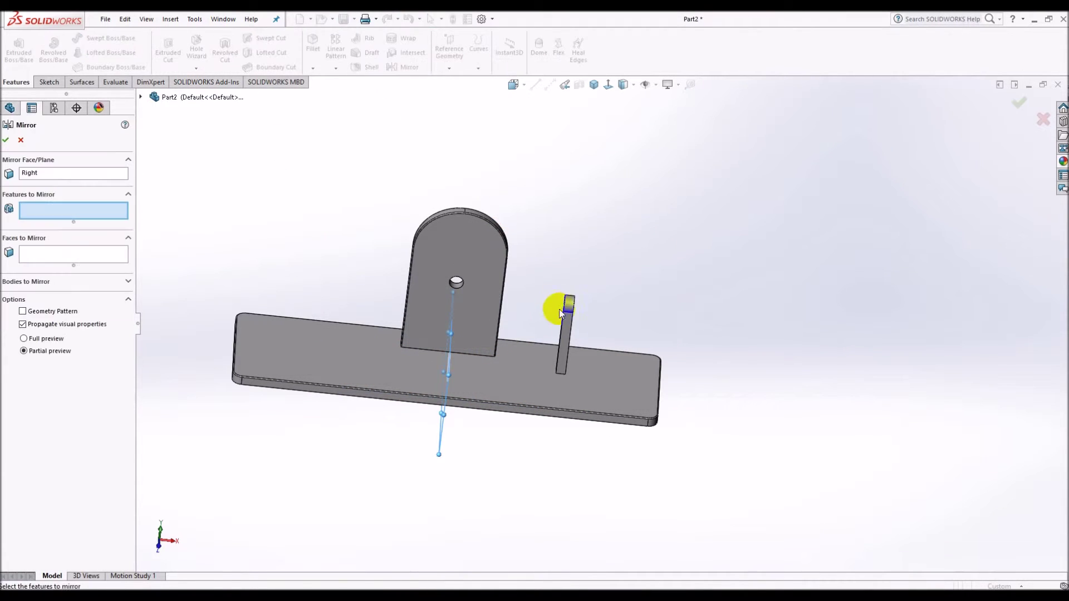
click(559, 306)
click(7, 140)
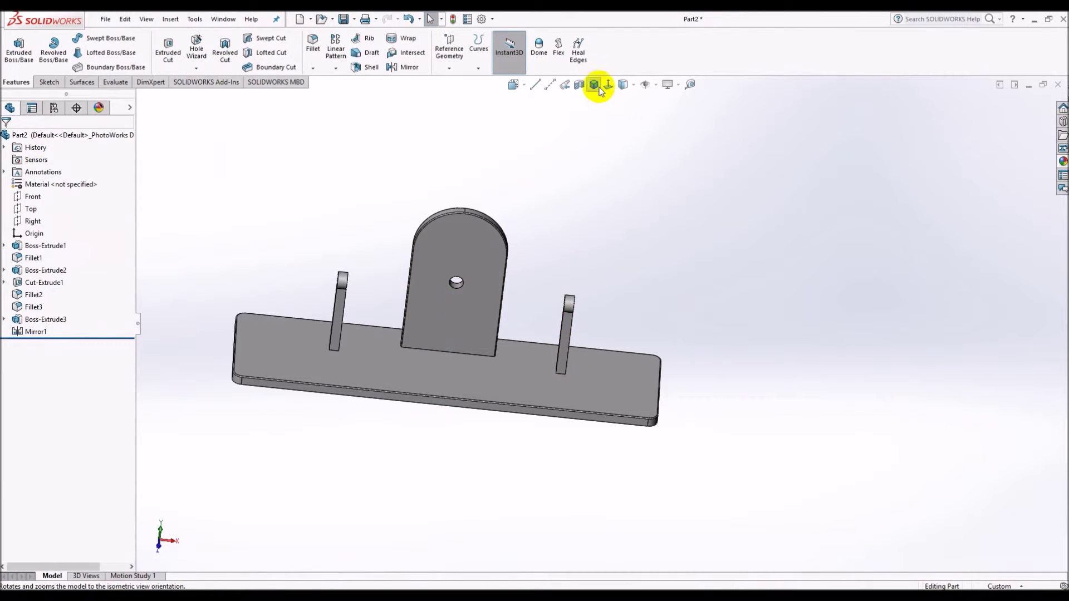
click(599, 88)
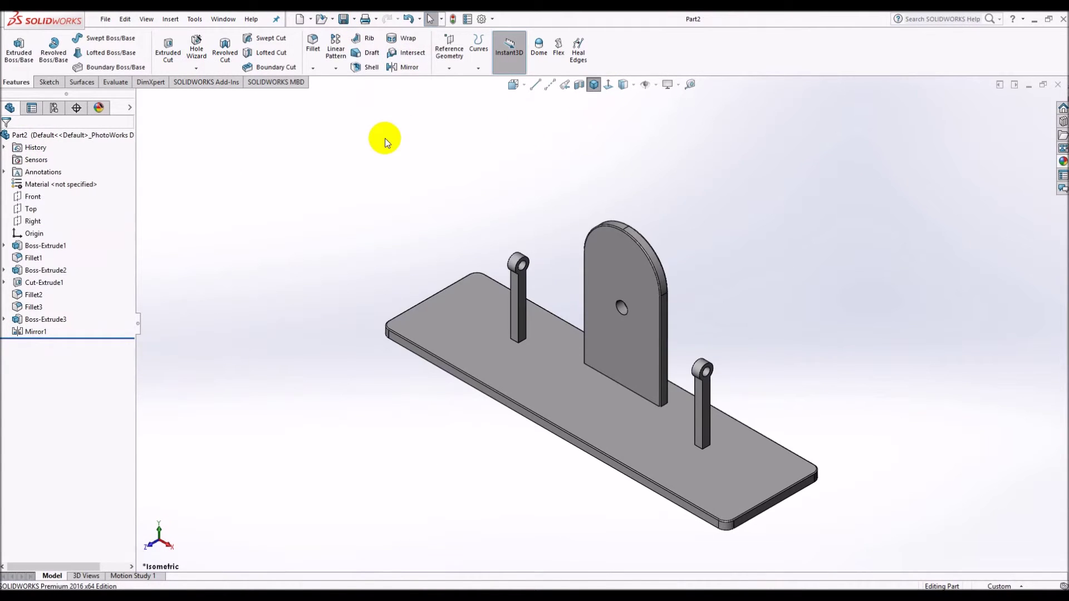
key(ctrl+Tab)
click(92, 47)
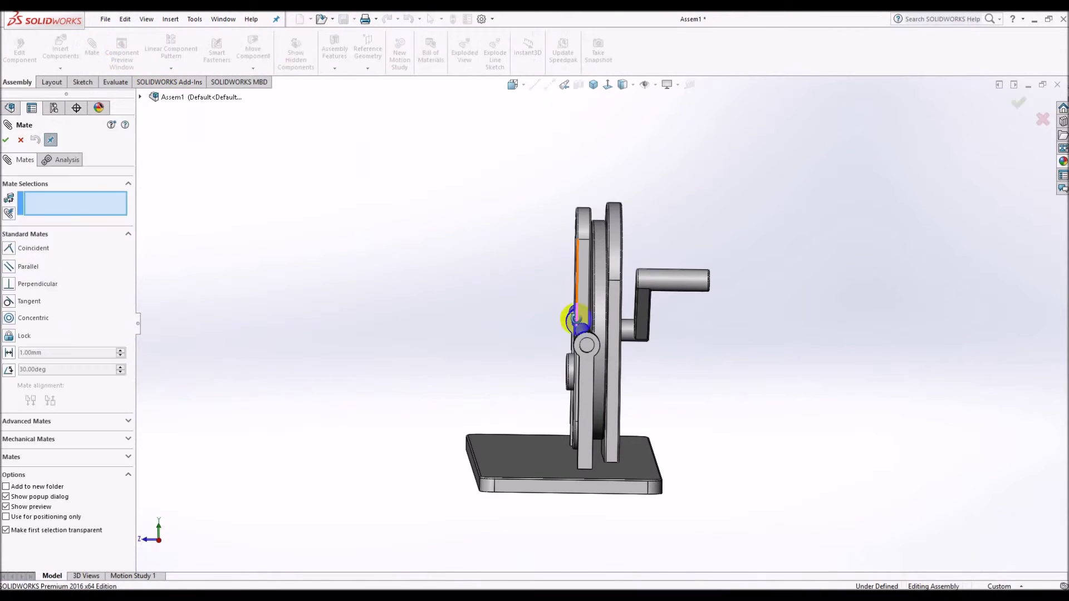
- Mate the yoke shaft concentric with the post's bearing hole, then slide it right in Front view
middle_drag(572, 317, 466, 295)
scroll(606, 334, down, 3)
click(597, 333)
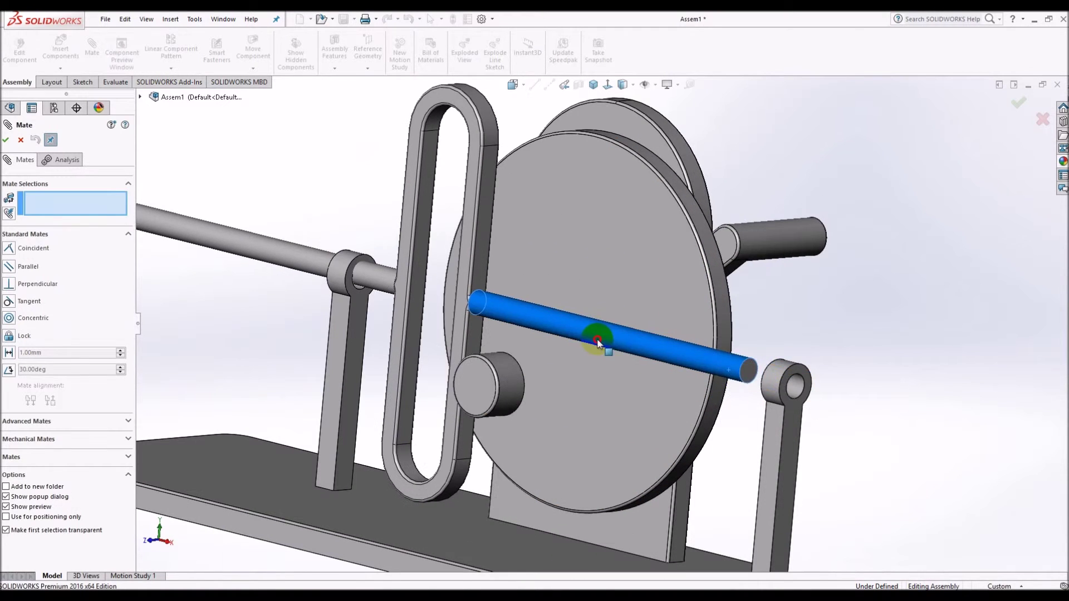
click(793, 385)
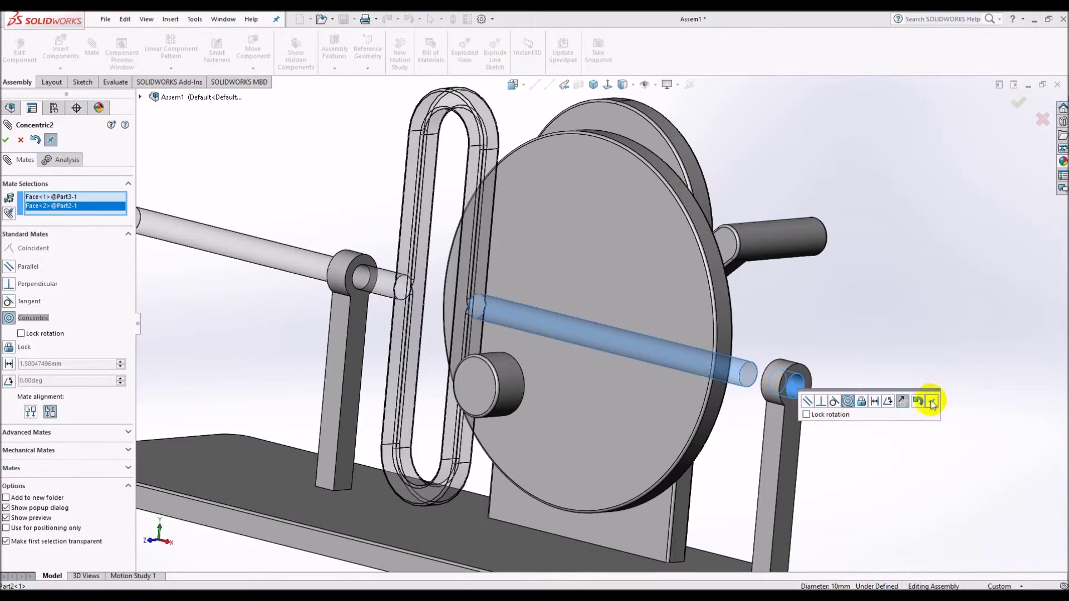
click(931, 403)
key(Return)
key(ctrl+1)
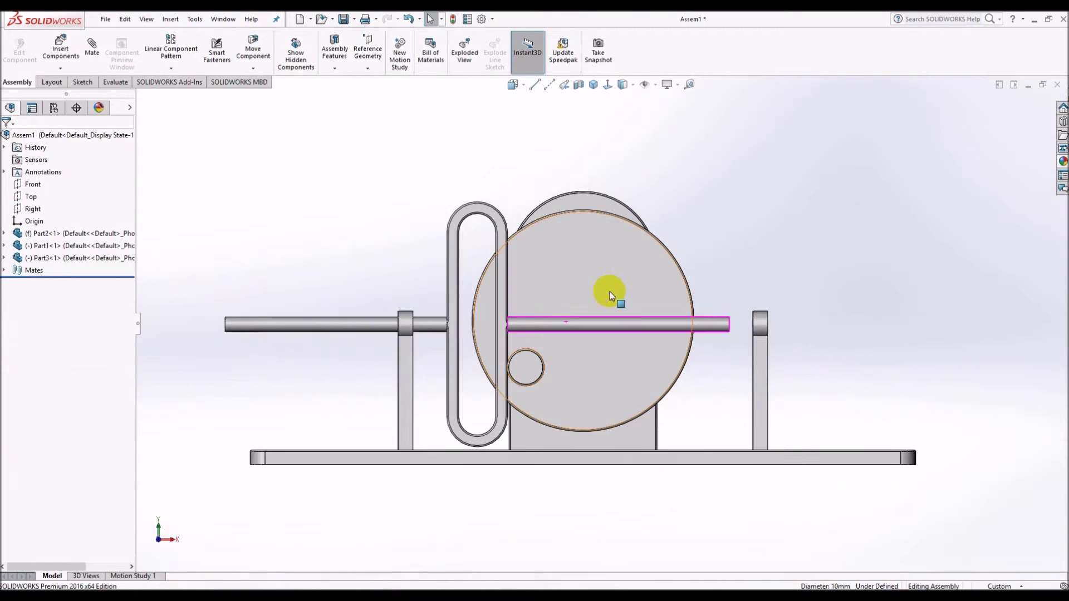
click(675, 338)
drag(675, 338, 724, 337)
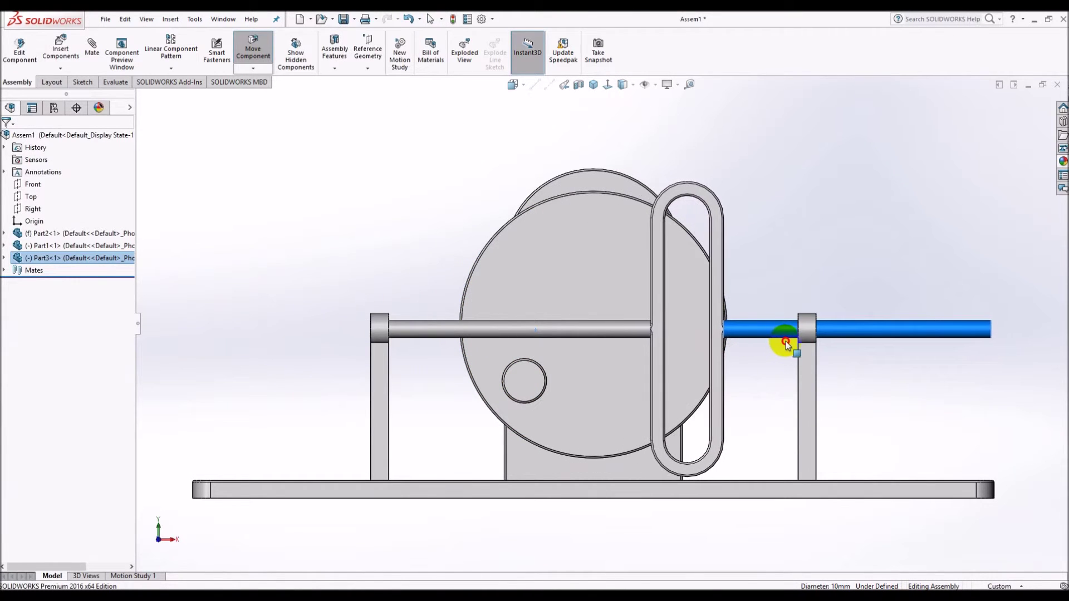
- Lengthen the shaft's Boss-Extrude2 in Part3 so it spans both posts
click(764, 272)
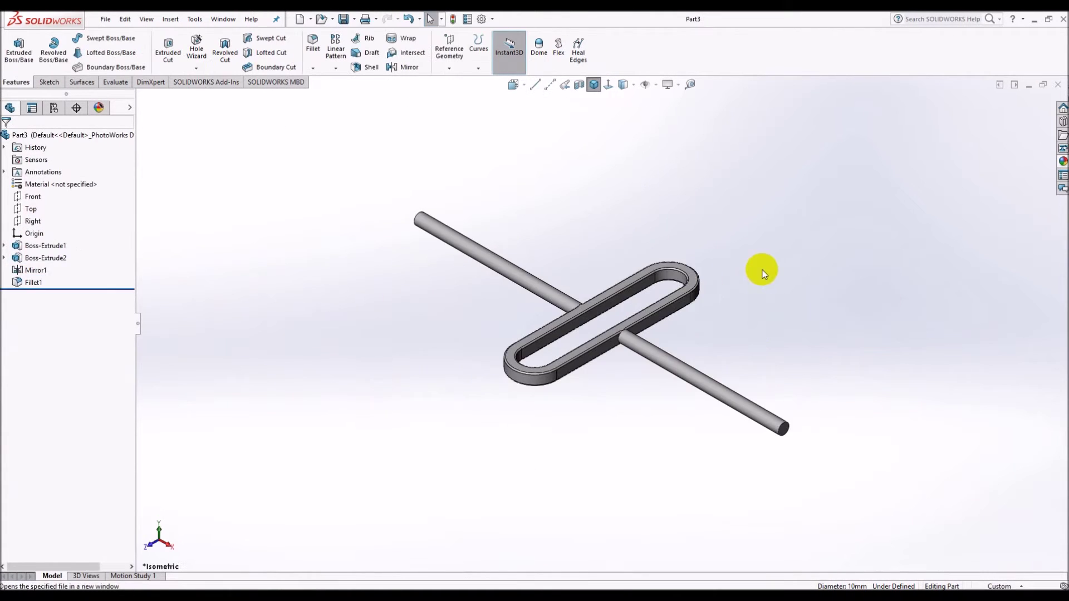
click(663, 363)
key(Return)
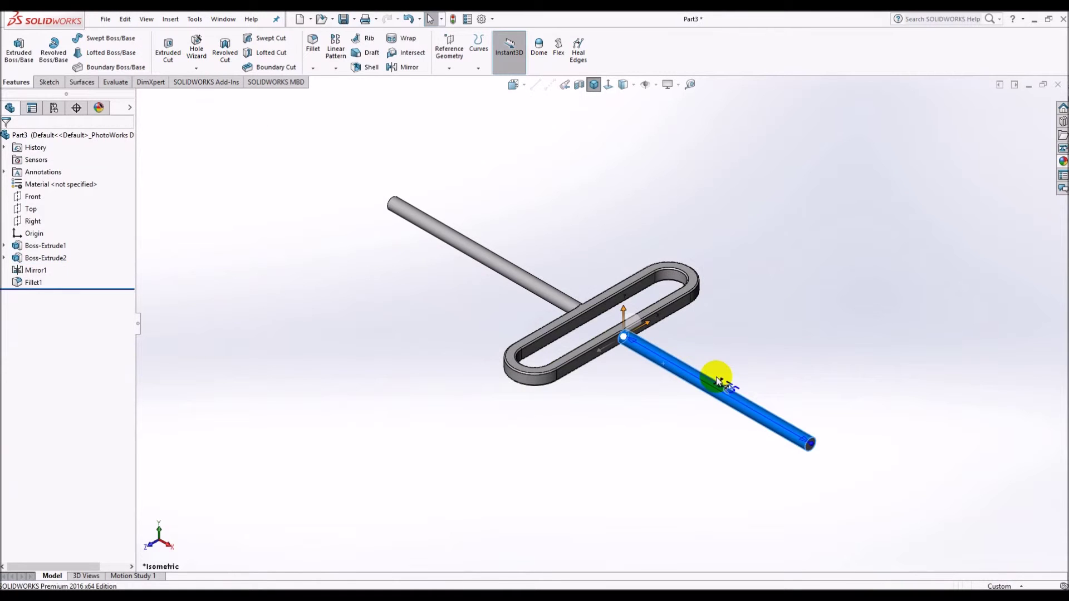
- Back in the assembly, view it isometrically and save it as Assem1
key(ctrl+Tab)
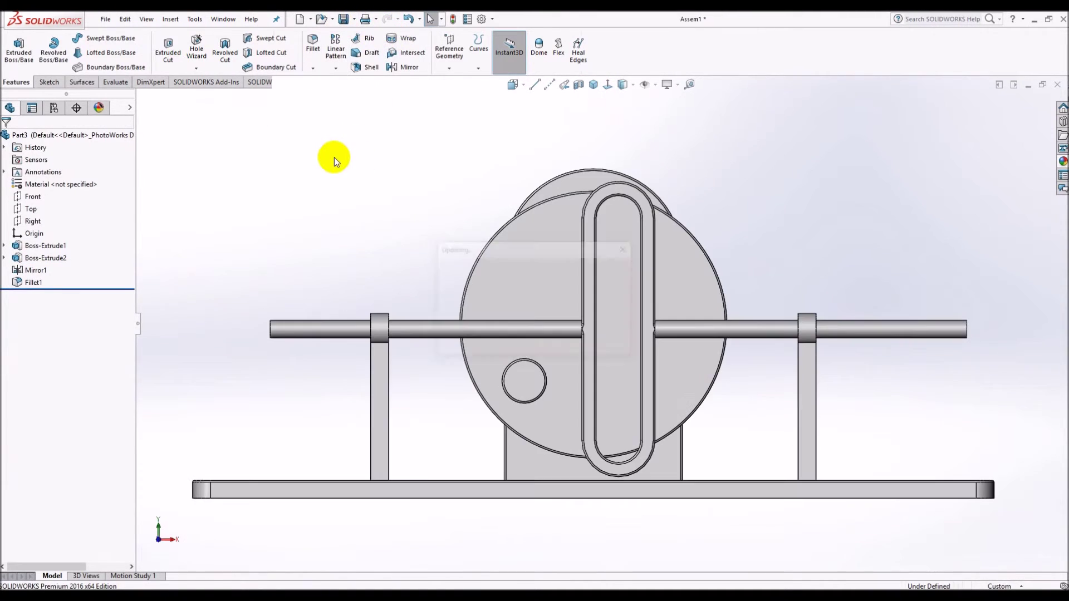
click(595, 85)
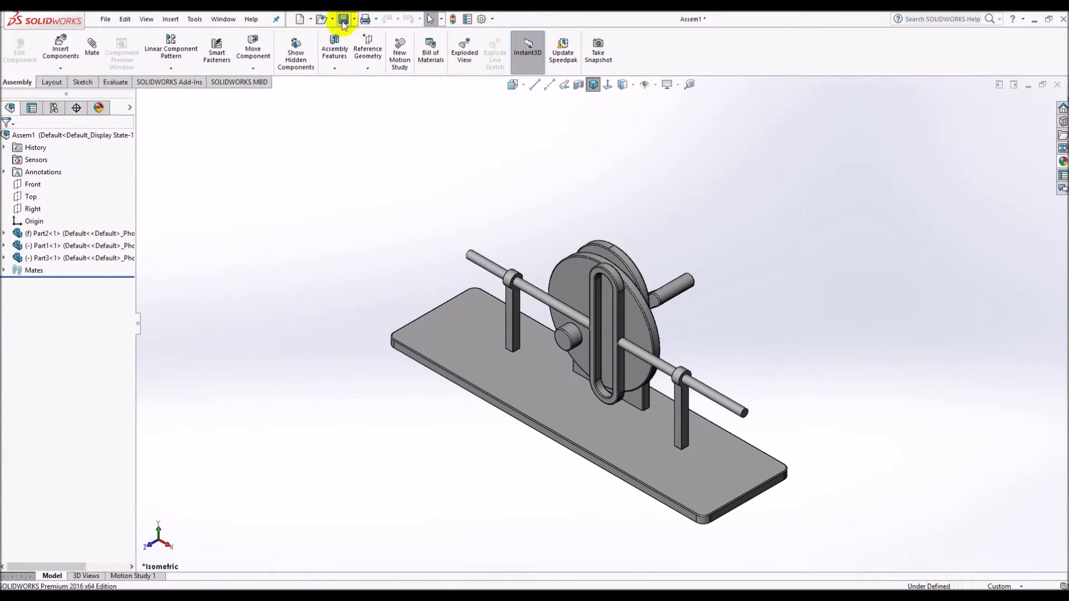
click(343, 21)
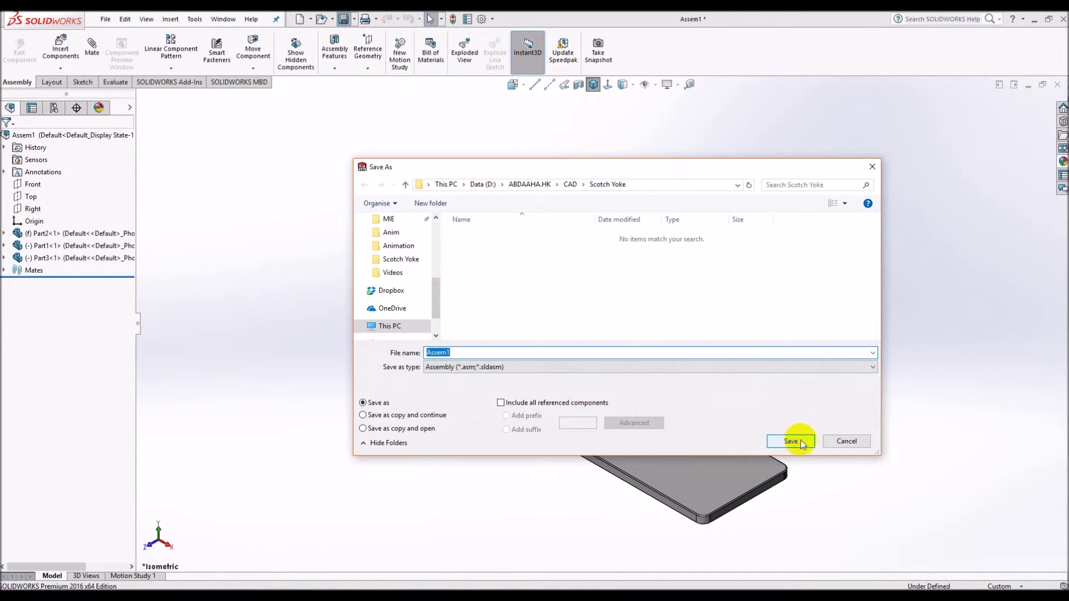
click(802, 443)
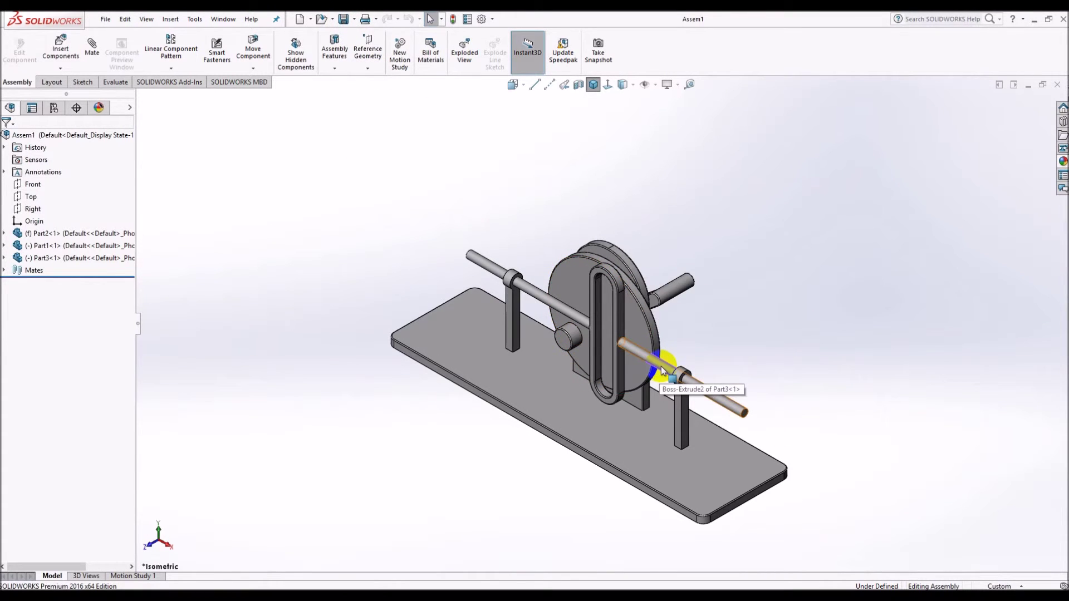
alt+drag(662, 370, 665, 372)
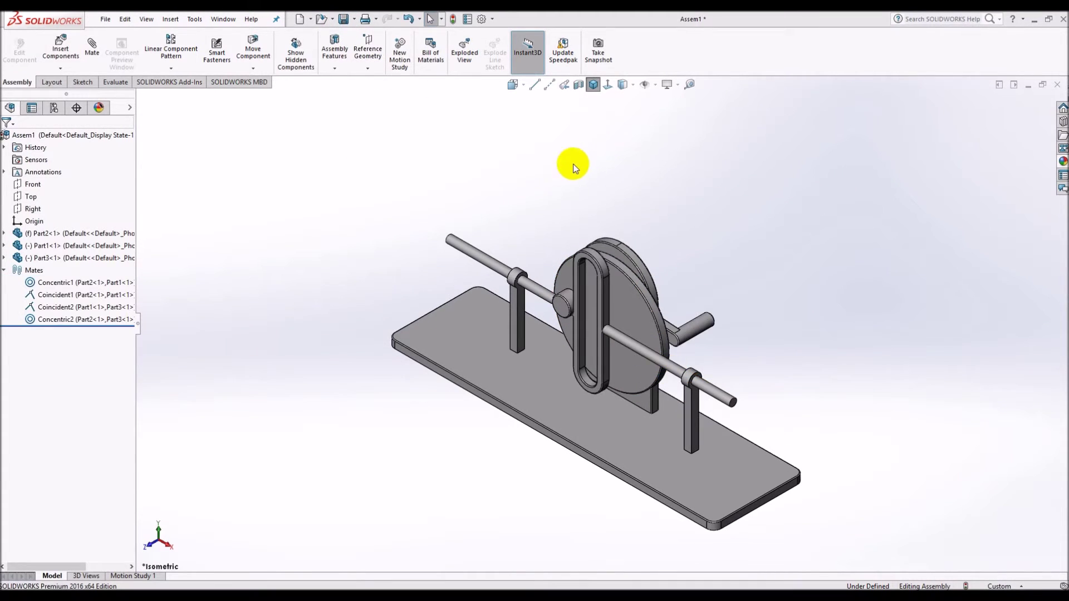
- Add a Slot mechanical mate between the yoke slot and the crank pin
click(93, 51)
click(35, 439)
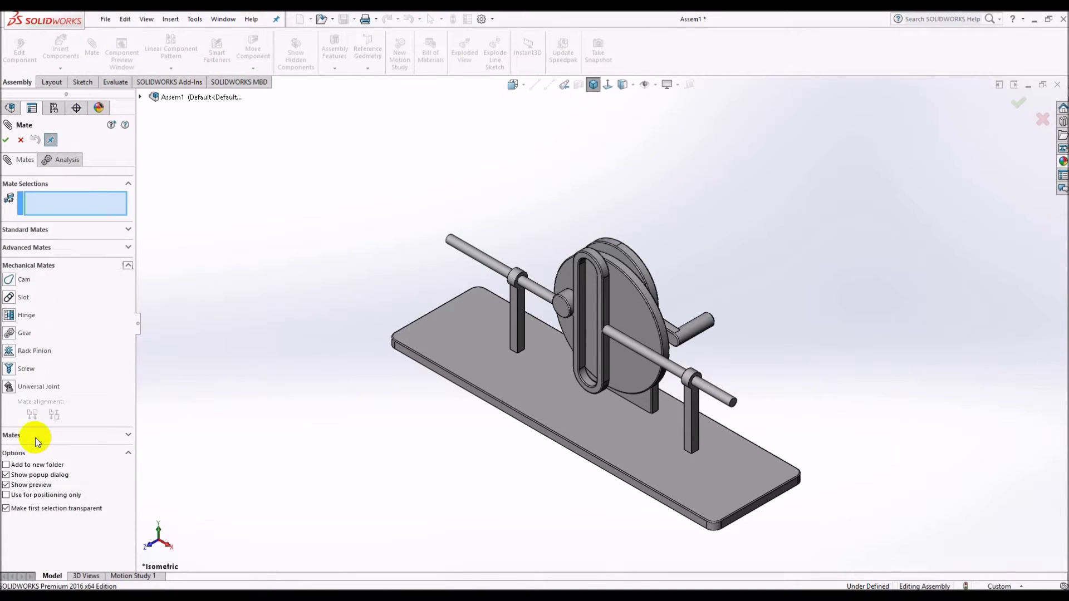
click(12, 299)
scroll(672, 349, down, 5)
click(476, 290)
click(195, 119)
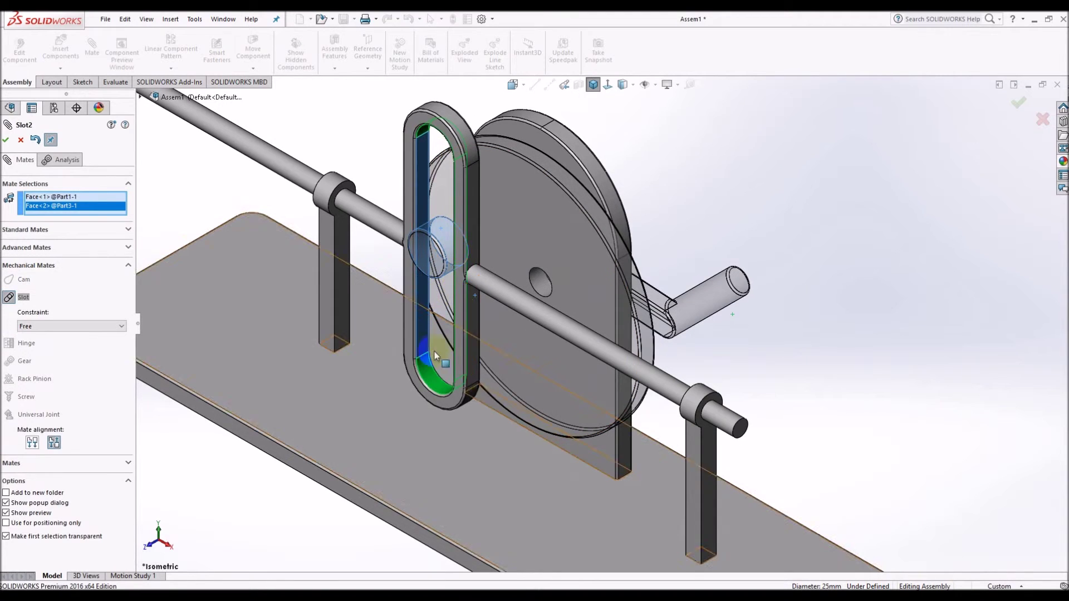
click(7, 140)
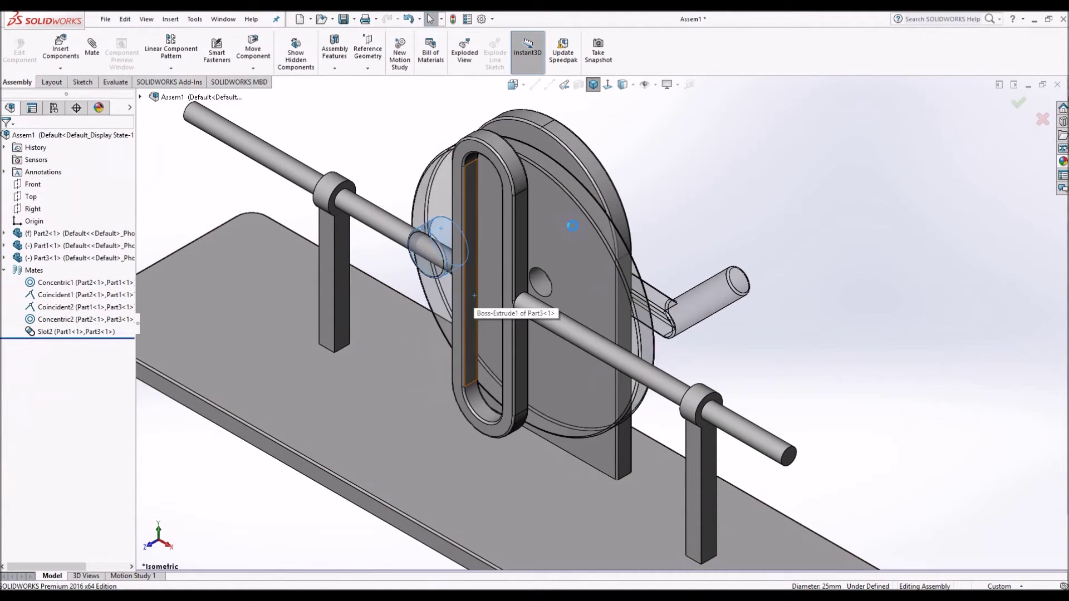
- Turn the crank disc, viewed from the front, to confirm the yoke slides sideways
scroll(716, 247, up, 4)
click(633, 257)
drag(633, 258, 589, 152)
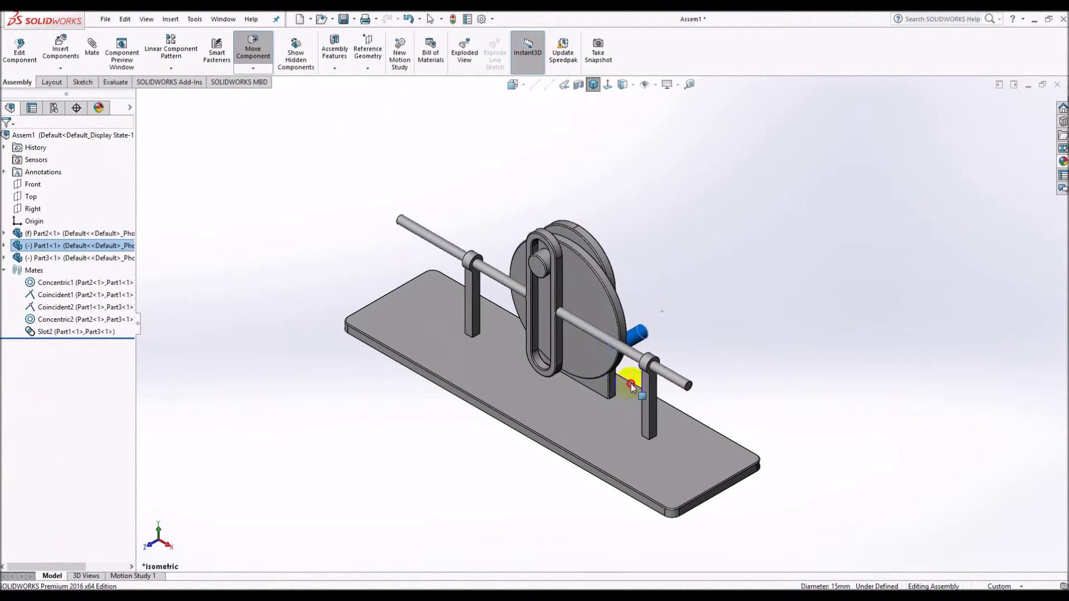
drag(588, 152, 571, 392)
click(593, 84)
scroll(590, 250, down, 3)
mouse_move(576, 341)
mouse_down()
mouse_move(563, 208)
mouse_move(446, 255)
mouse_move(641, 240)
mouse_move(459, 248)
mouse_move(568, 232)
mouse_move(464, 222)
mouse_move(506, 310)
mouse_move(596, 270)
mouse_move(587, 248)
mouse_move(551, 236)
mouse_move(448, 249)
mouse_move(487, 301)
mouse_move(542, 324)
mouse_up()
key(Escape)
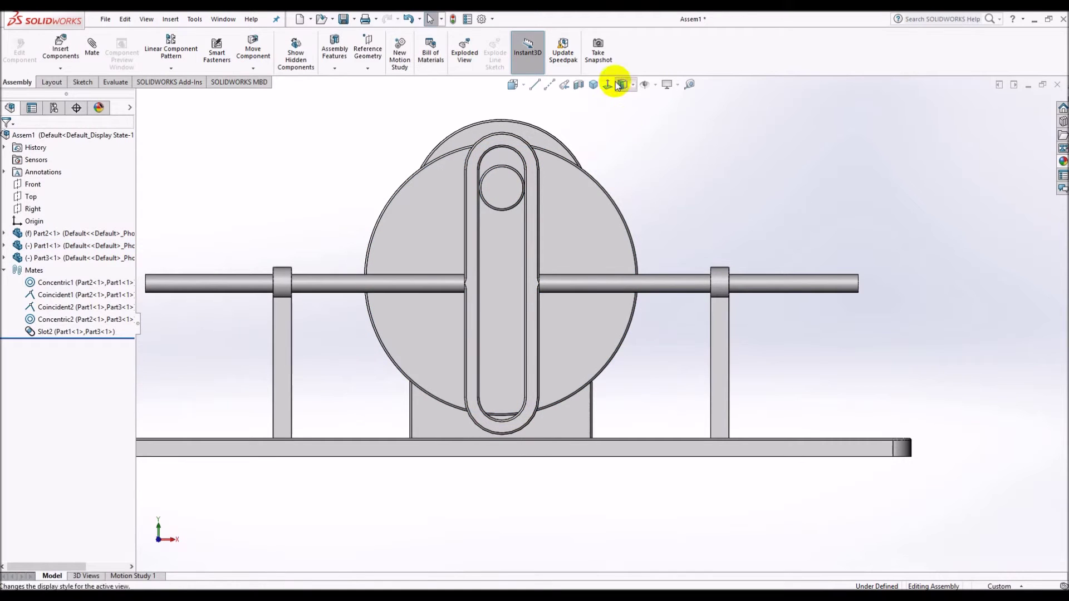
- Open the yoke part and shorten its slot length from 125 to 115 mm
click(593, 85)
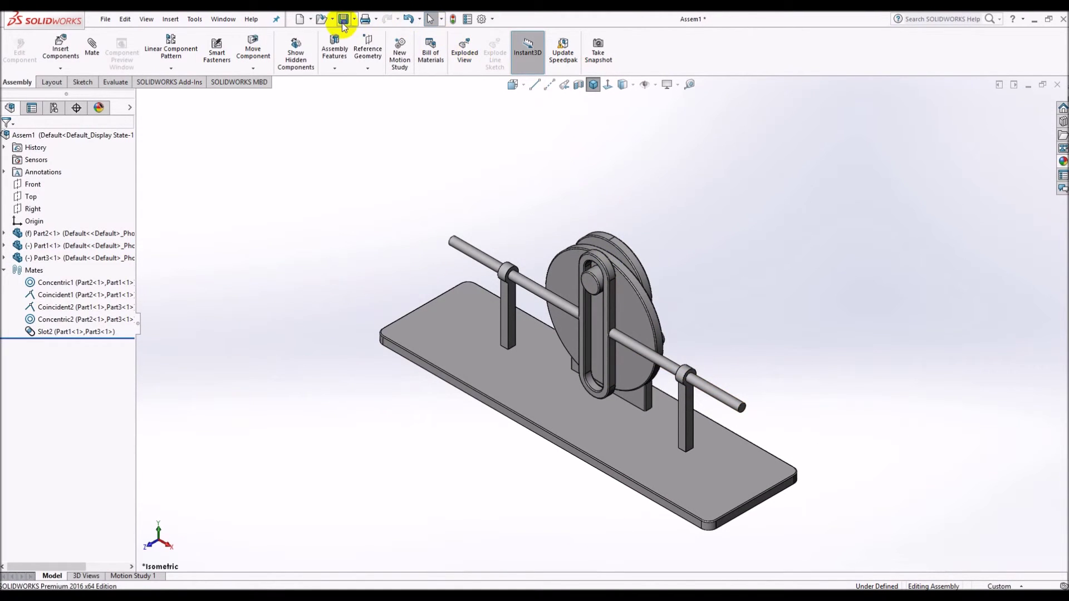
click(666, 370)
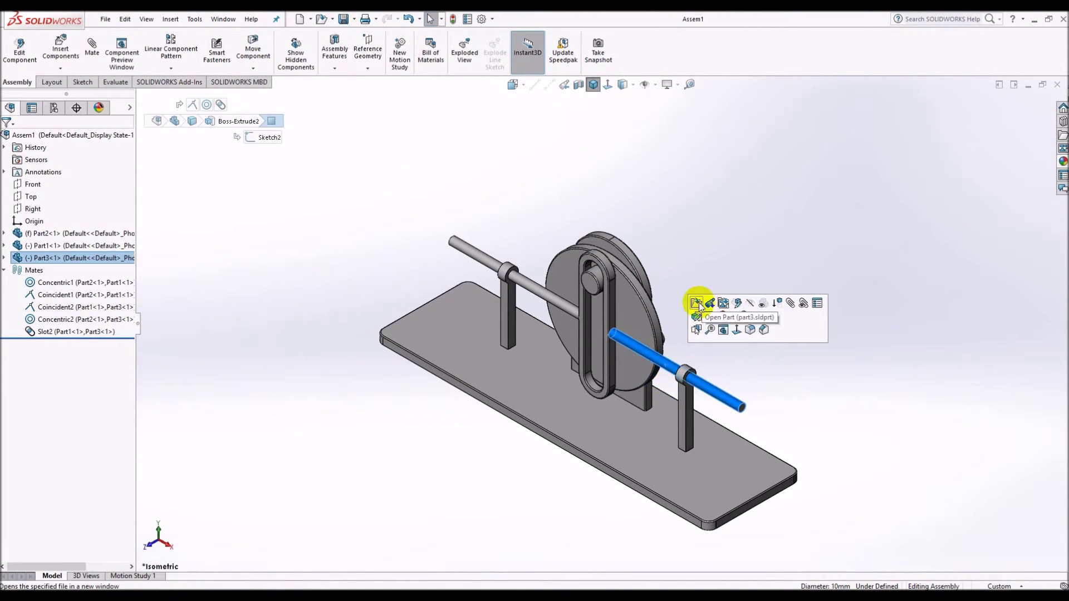
click(697, 302)
scroll(662, 316, down, 4)
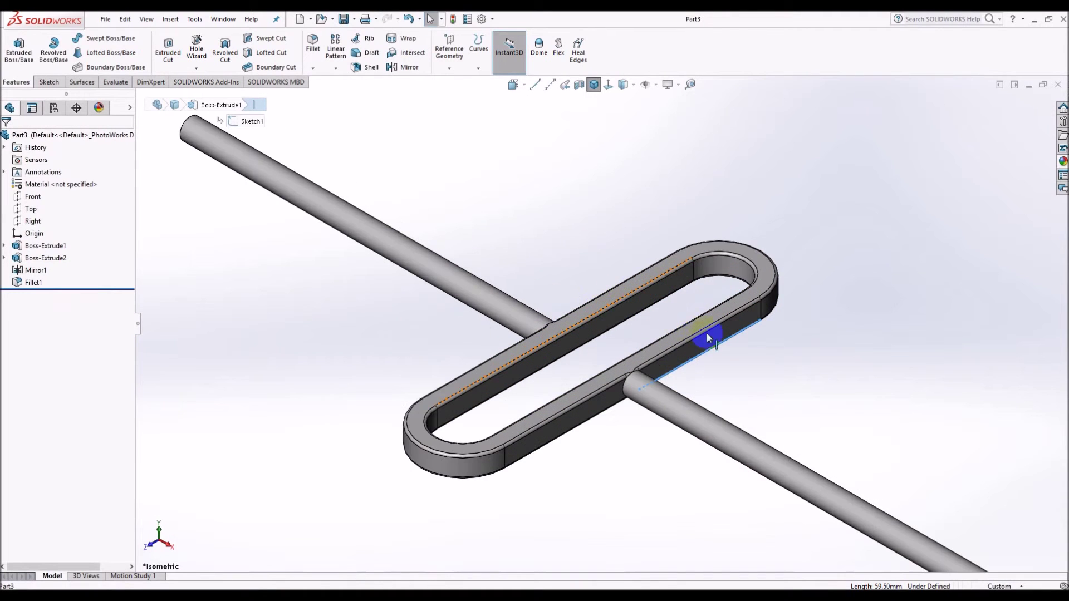
click(647, 291)
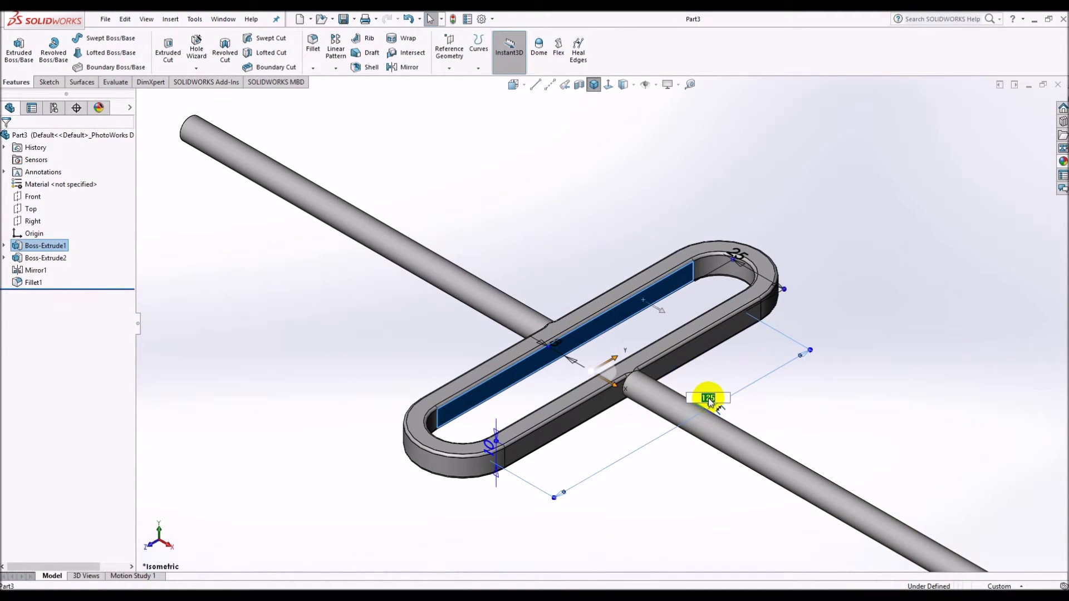
text(15)
key(Return)
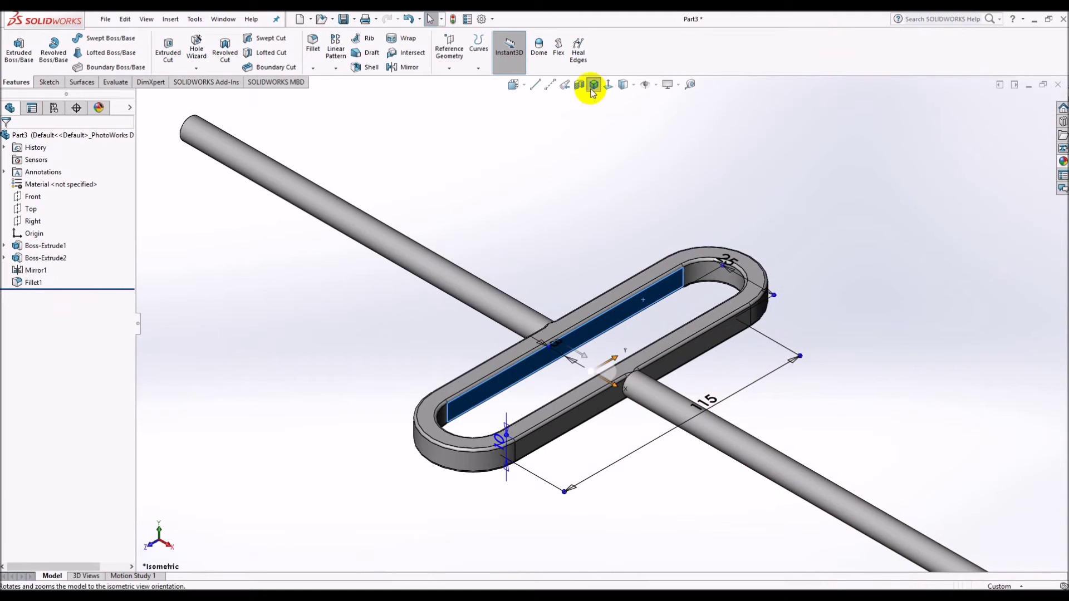
- Show Assem1 in isometric view and open the Appearances, Scenes, and Decals library
click(593, 86)
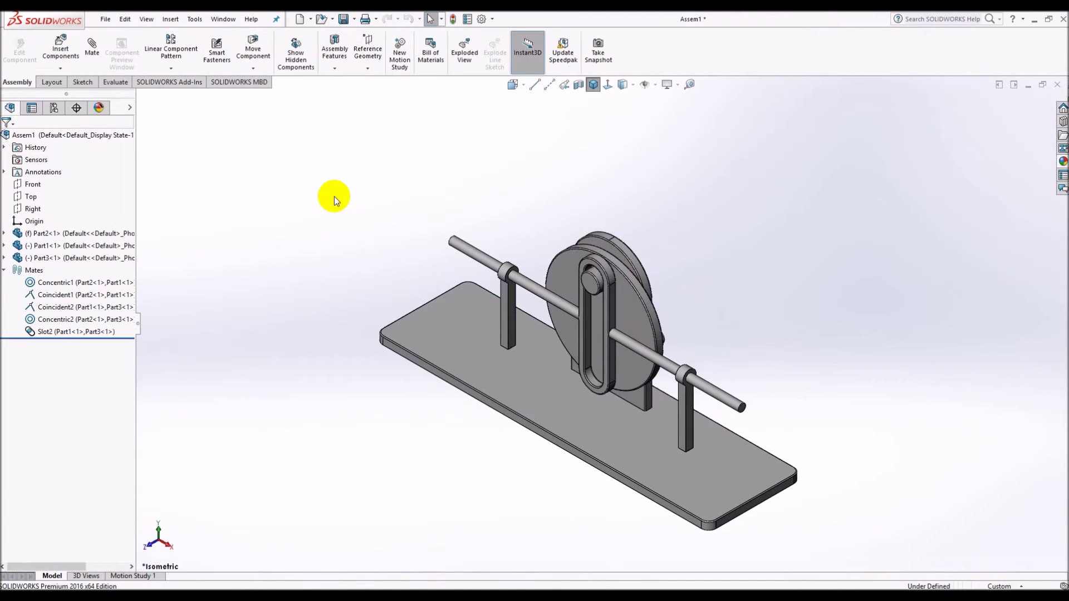
mouse_move(334, 196)
middle_down()
mouse_move(782, 279)
mouse_move(679, 230)
middle_up()
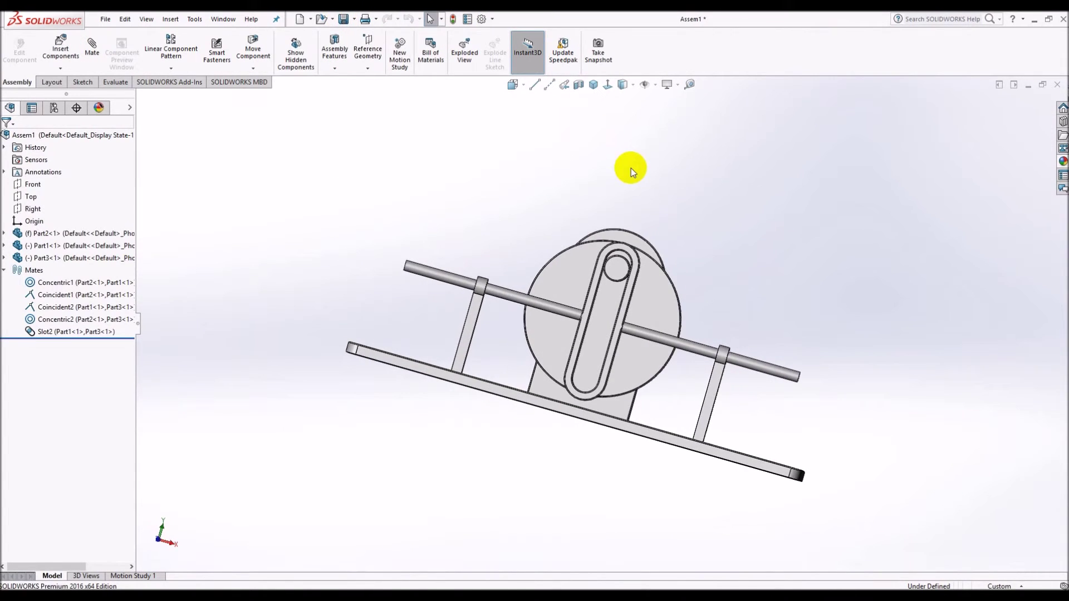
middle_drag(628, 167, 554, 226)
click(593, 84)
click(1062, 162)
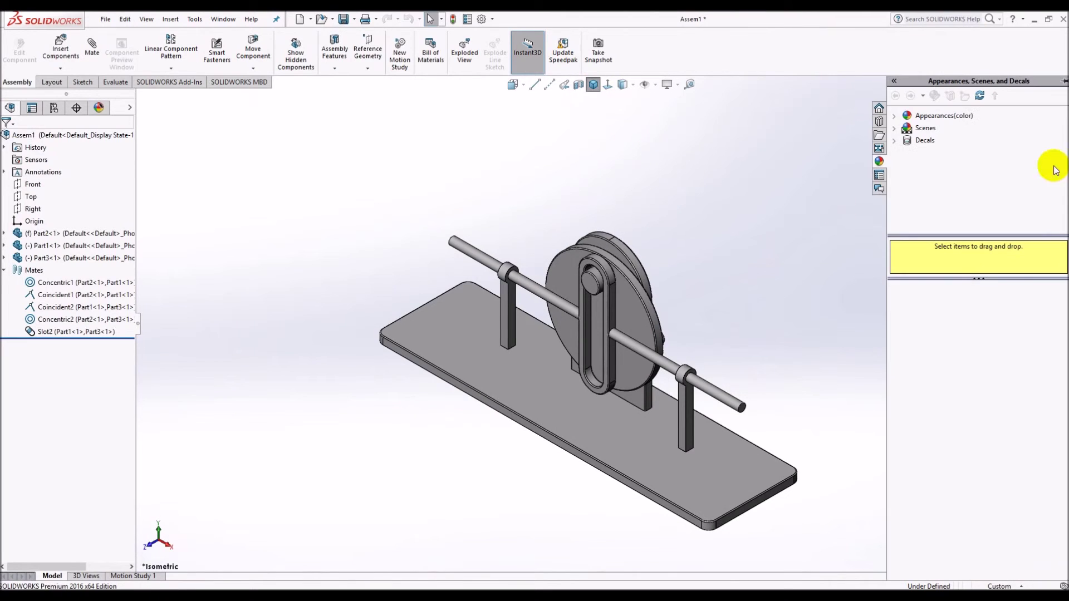
- Try a chrome metal appearance on the yoke rod
click(894, 116)
click(911, 145)
click(946, 141)
drag(921, 393, 656, 377)
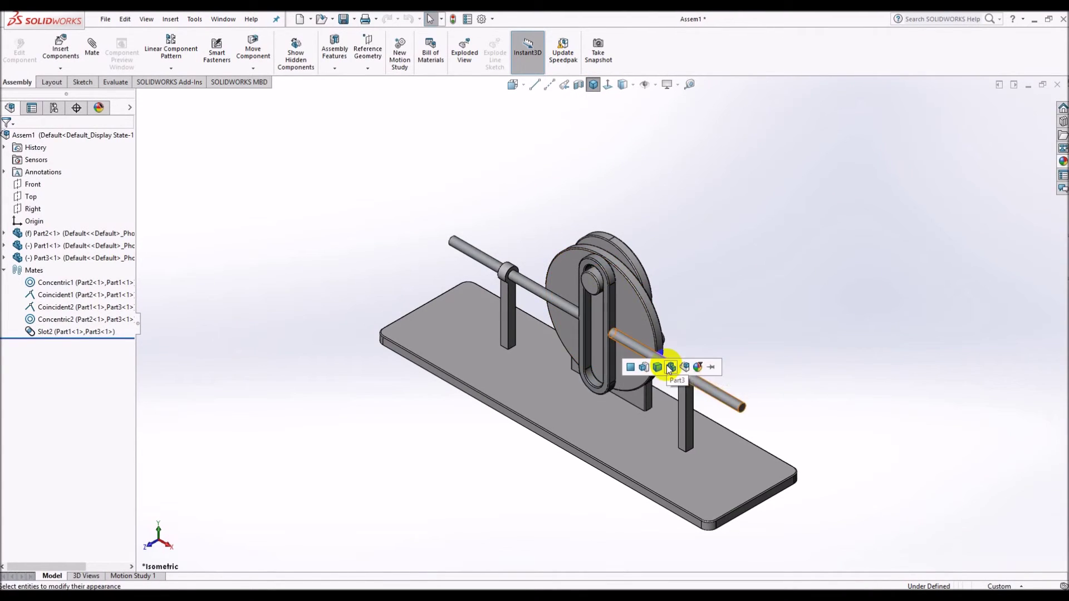
scroll(628, 368, down, 3)
click(1061, 162)
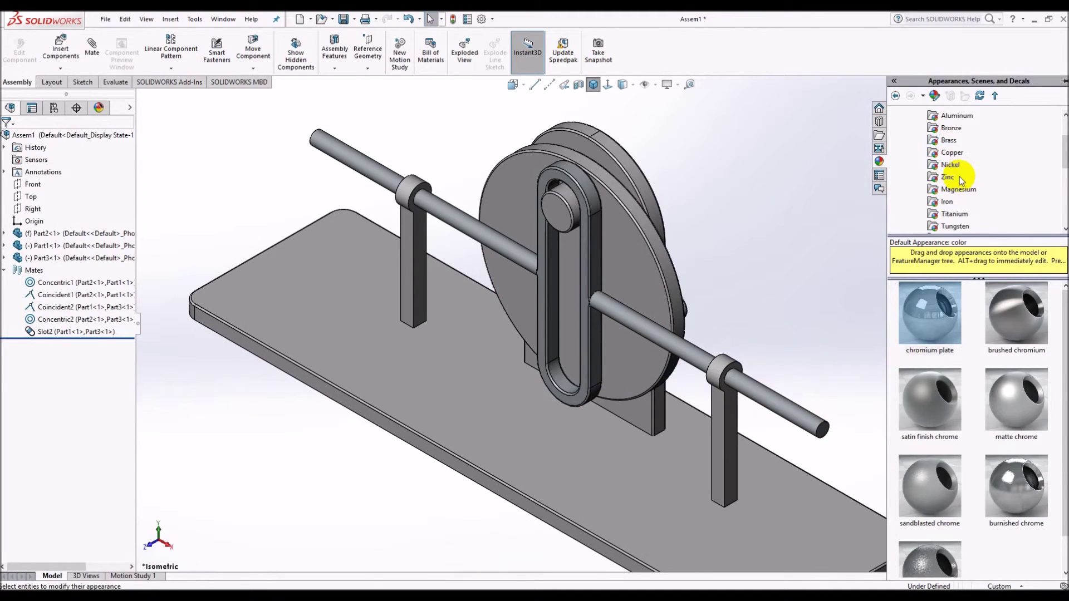
- Apply medium gloss plastics: dark grey base plate, red crank disc, blue yoke rod
click(907, 142)
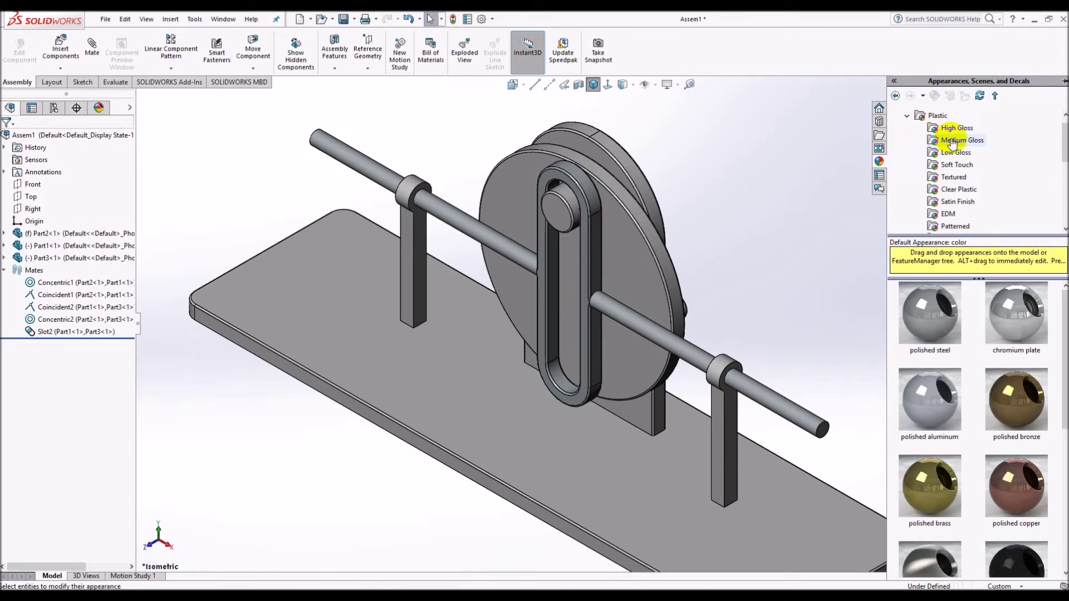
click(948, 143)
scroll(971, 449, down, 3)
scroll(967, 434, up, 3)
drag(966, 419, 707, 497)
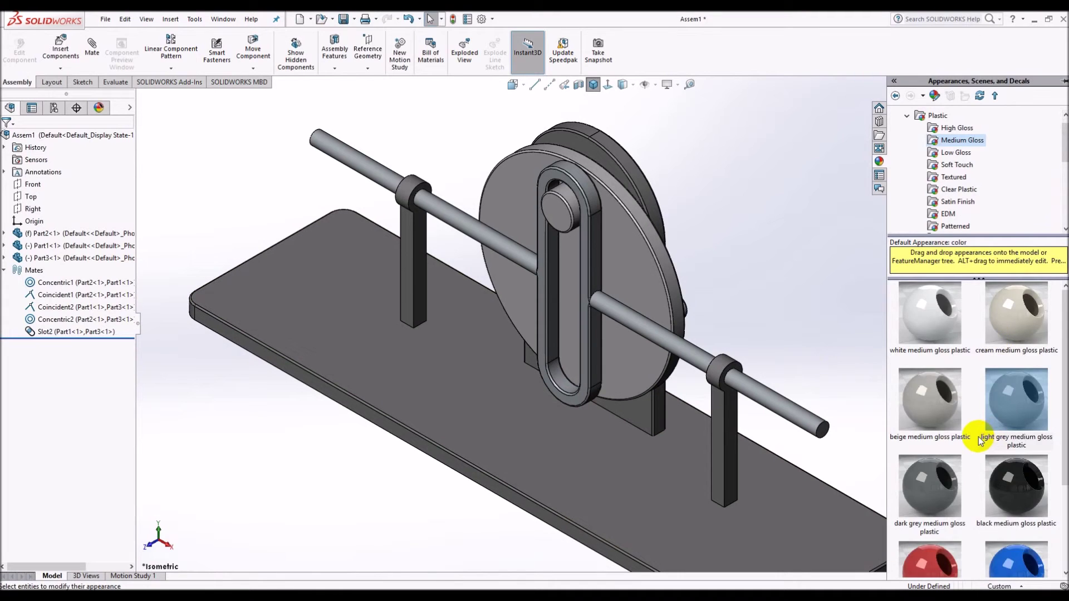
scroll(981, 441, down, 3)
drag(924, 446, 639, 264)
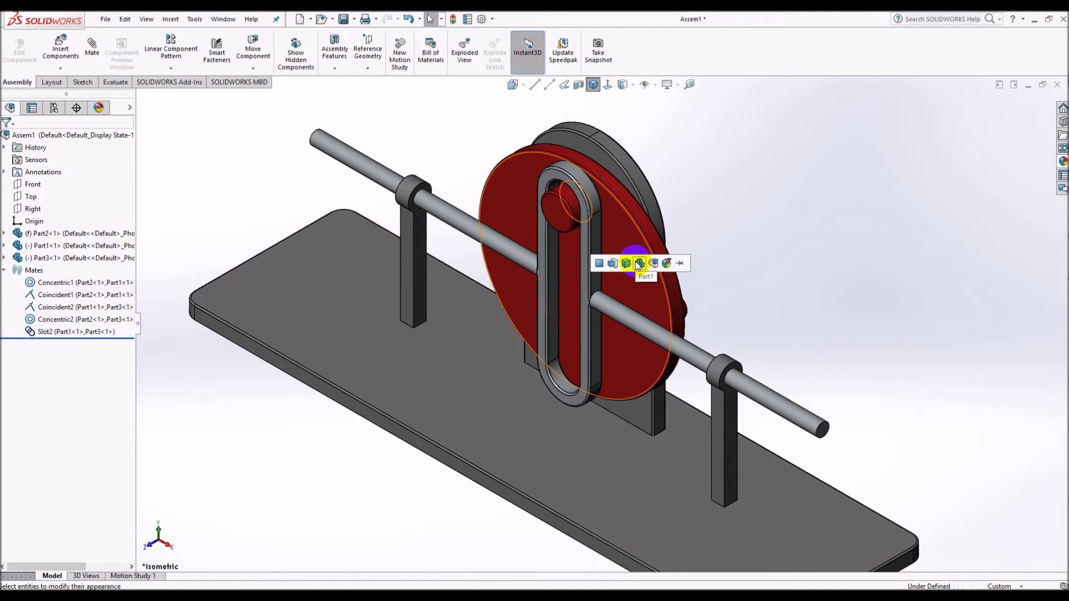
drag(1002, 445, 790, 410)
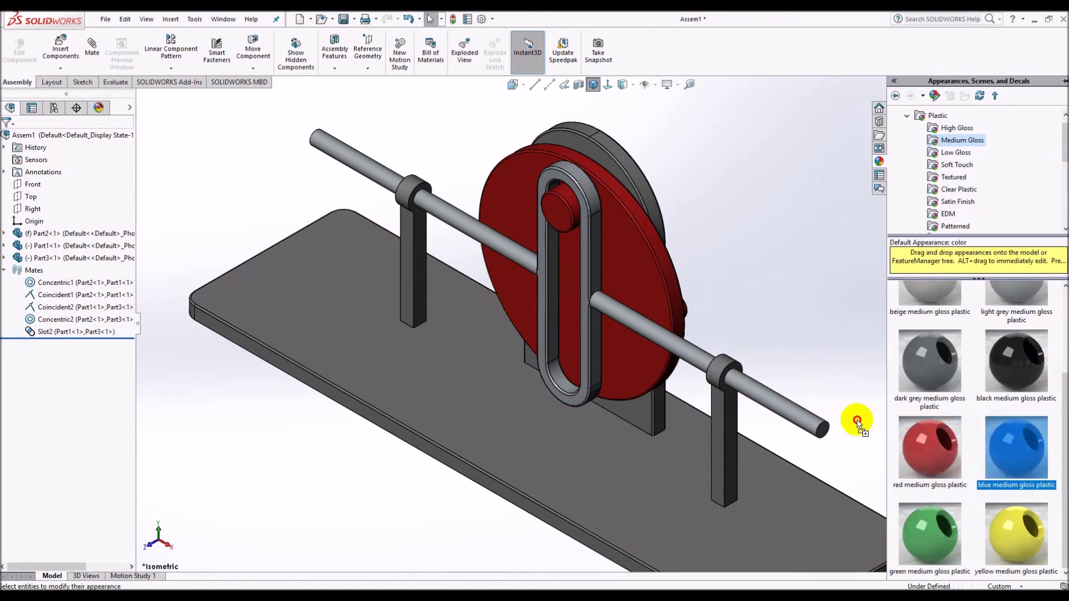
middle_drag(794, 308, 837, 270)
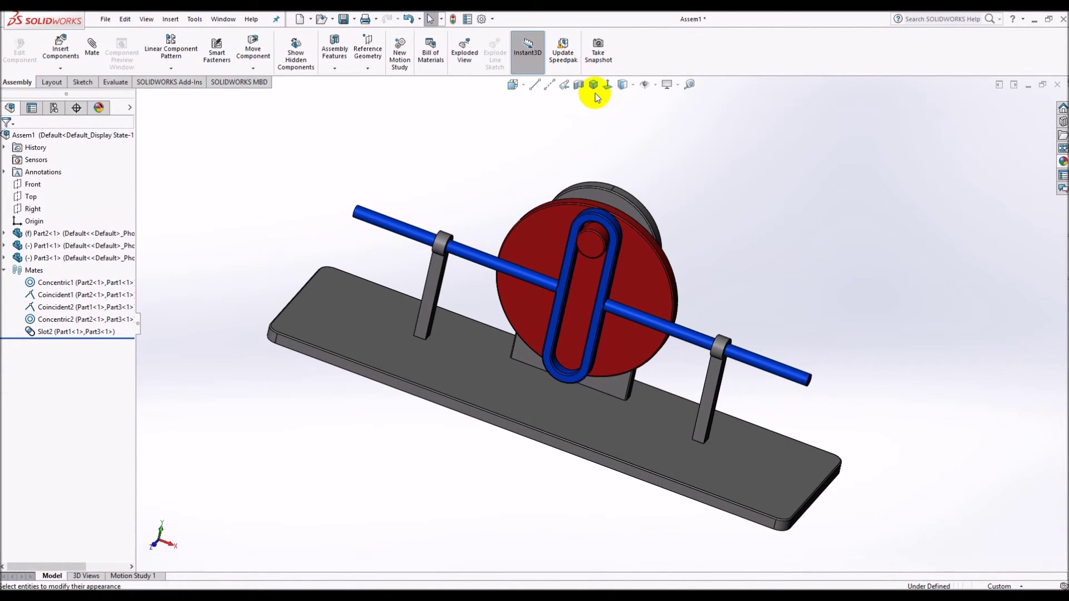
click(593, 84)
- Save the assembly with all its part files and switch to Motion Study 1
click(343, 19)
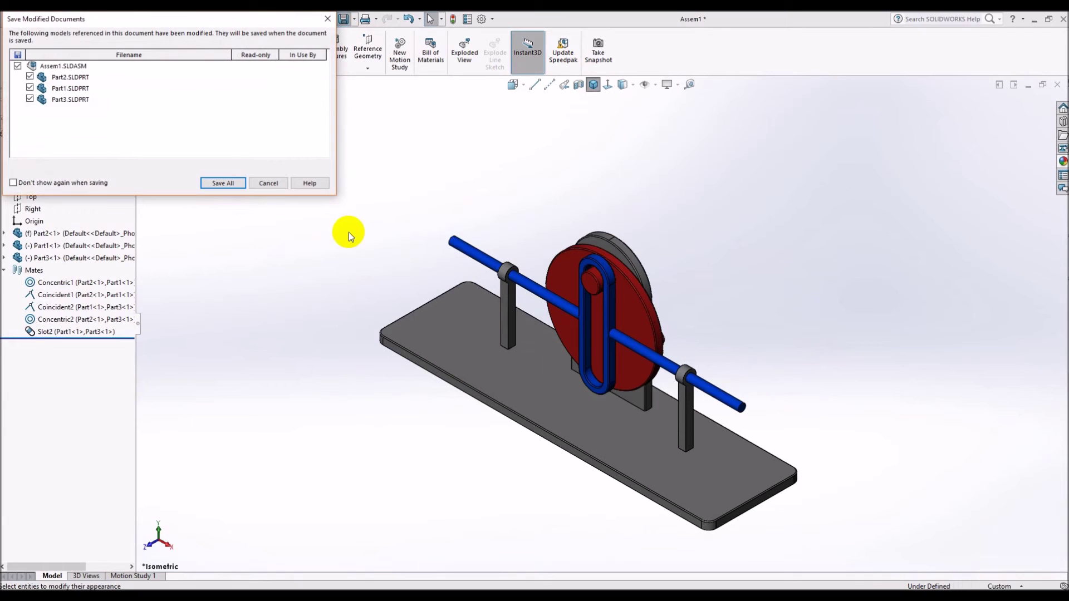
click(222, 184)
click(131, 576)
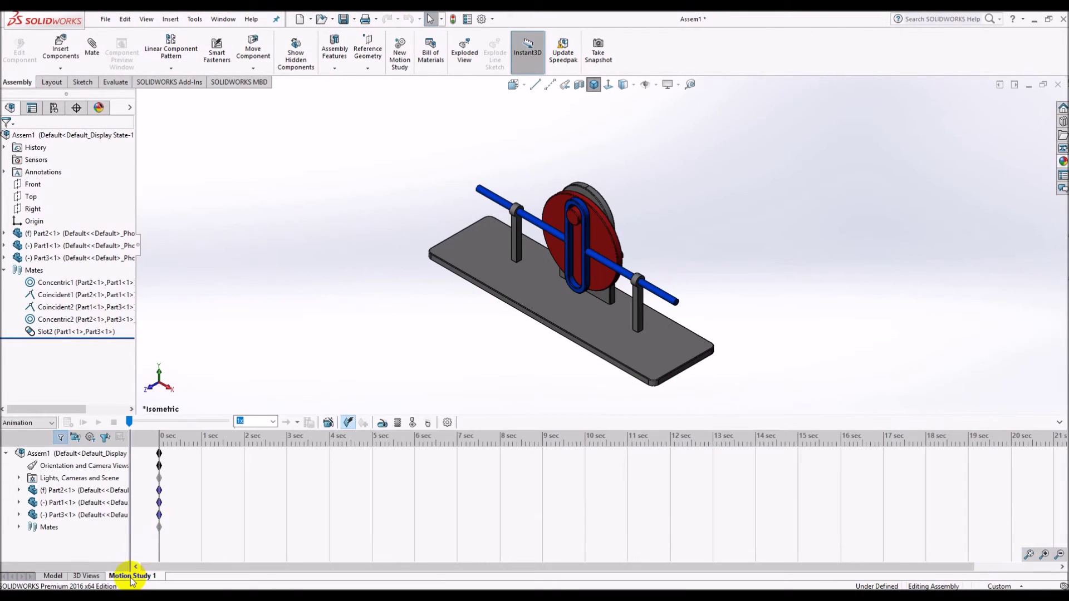
- Add a camera to Lights, Cameras and Scene with a 16:9 aspect ratio
click(19, 478)
right_click(66, 477)
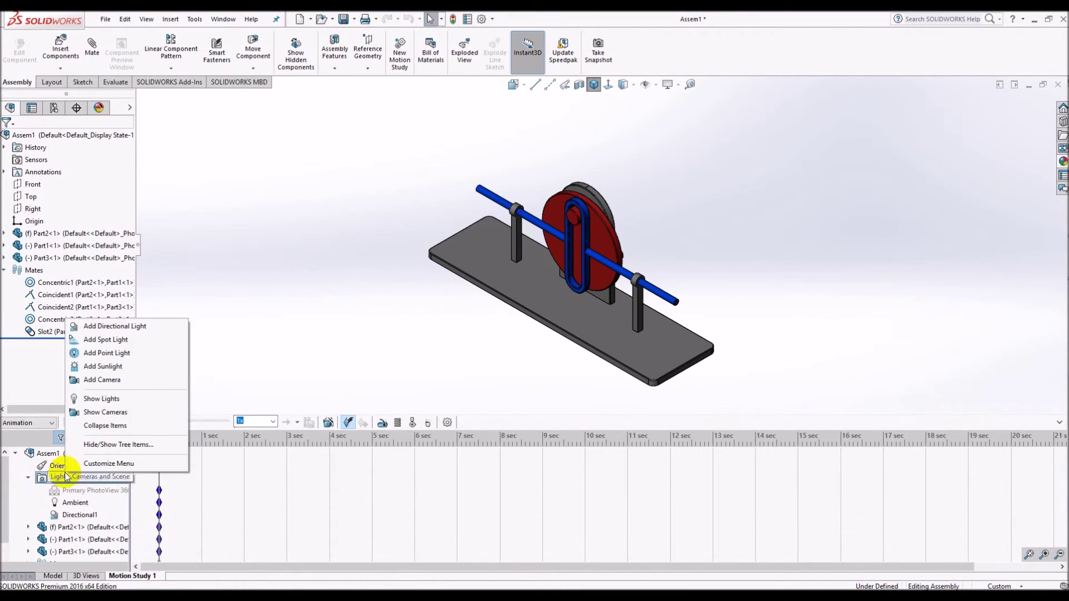
click(111, 379)
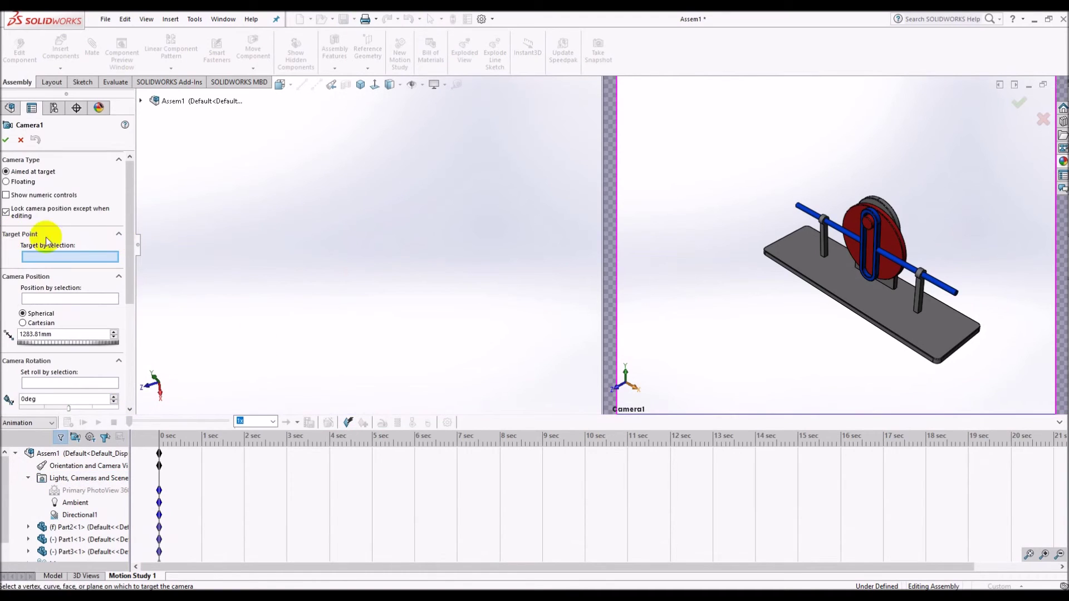
click(131, 314)
click(113, 389)
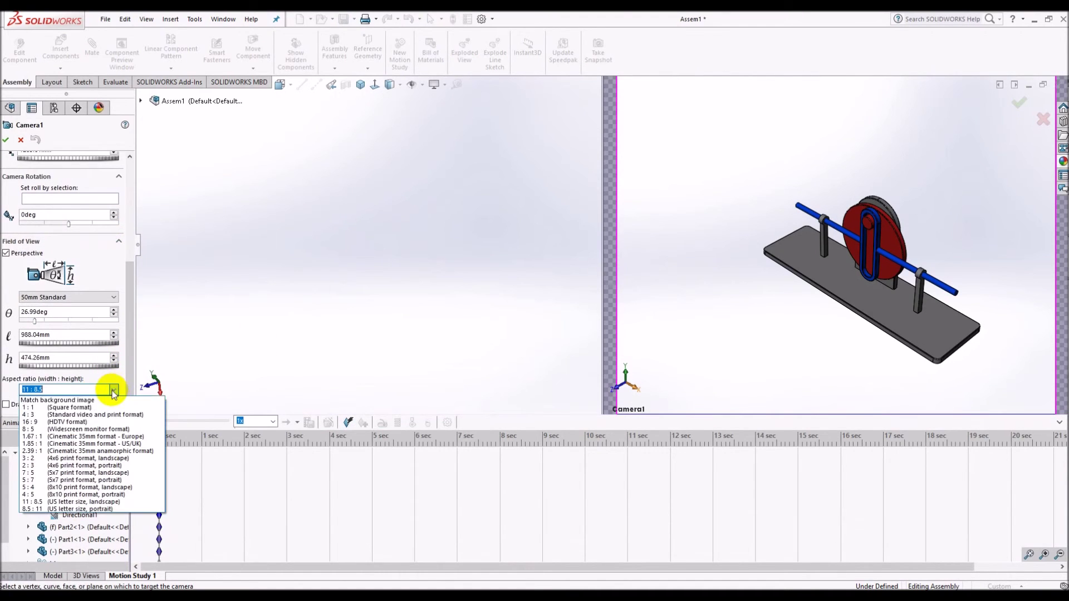
click(50, 402)
- Position Camera1 close in front of the scotch yoke and confirm it
scroll(362, 295, up, 5)
scroll(279, 210, down, 2)
scroll(417, 151, down, 3)
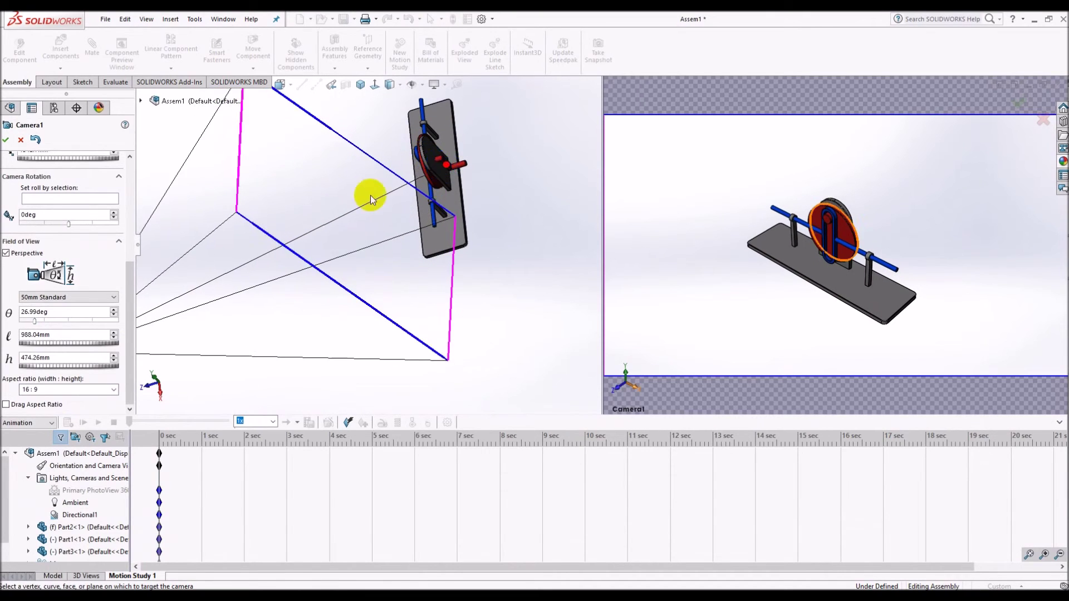
middle_click(269, 262)
drag(273, 322, 382, 289)
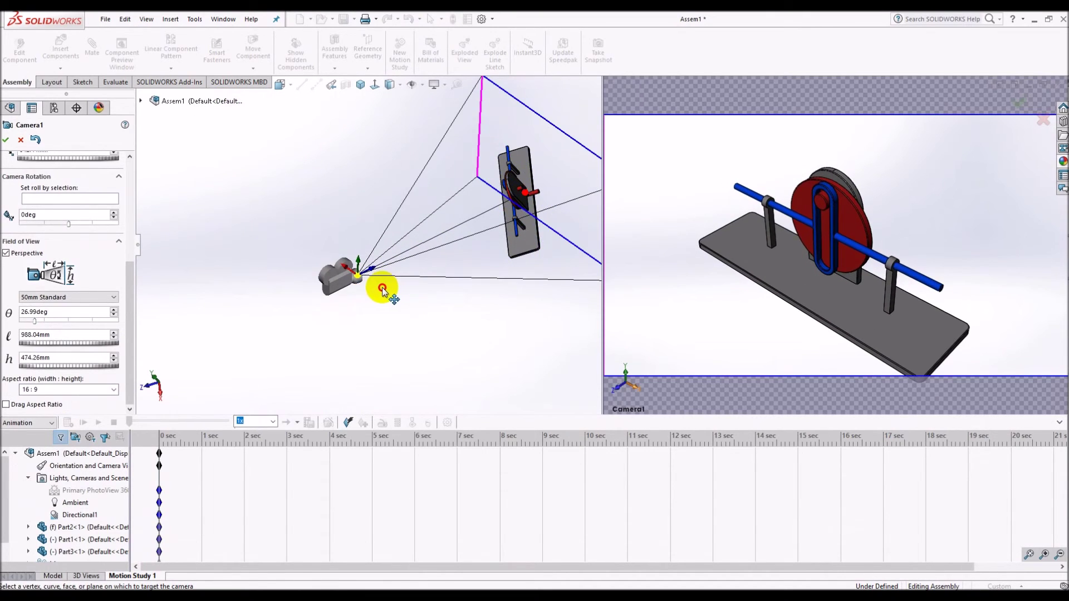
mouse_move(523, 208)
middle_down()
mouse_move(467, 255)
mouse_move(470, 327)
middle_up()
drag(470, 326, 444, 334)
click(6, 140)
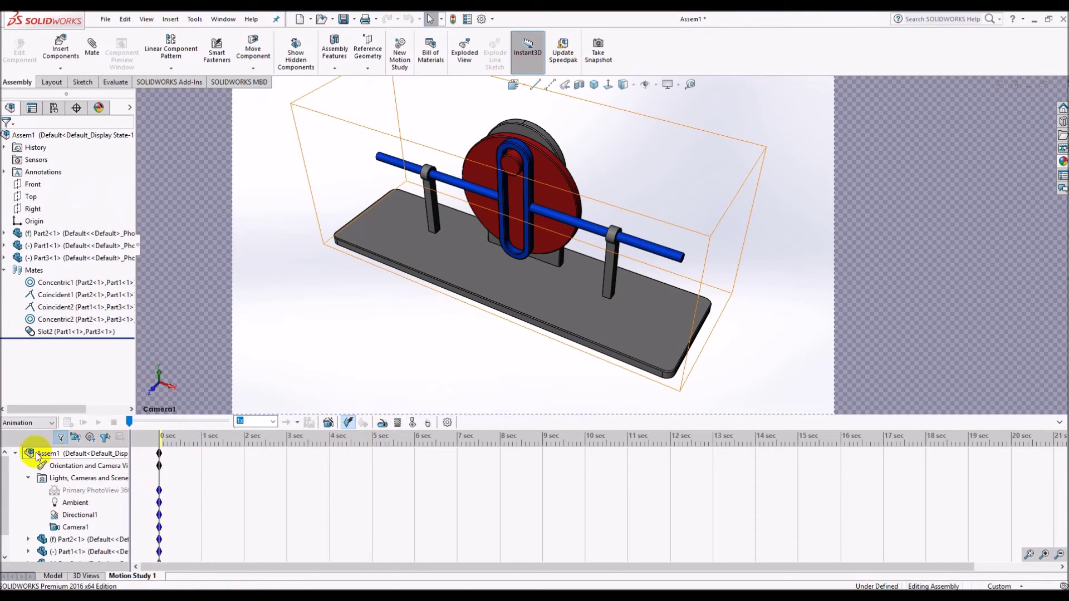
- Leave the camera view and add a 20 RPM constant-speed rotary motor to the crank disc
right_click(72, 526)
click(94, 455)
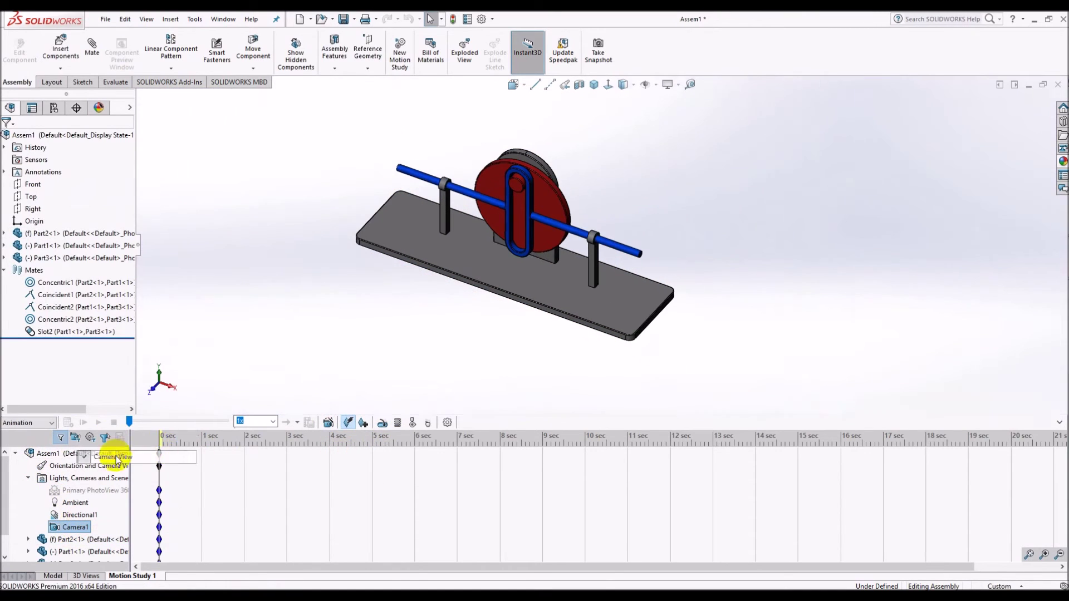
click(381, 426)
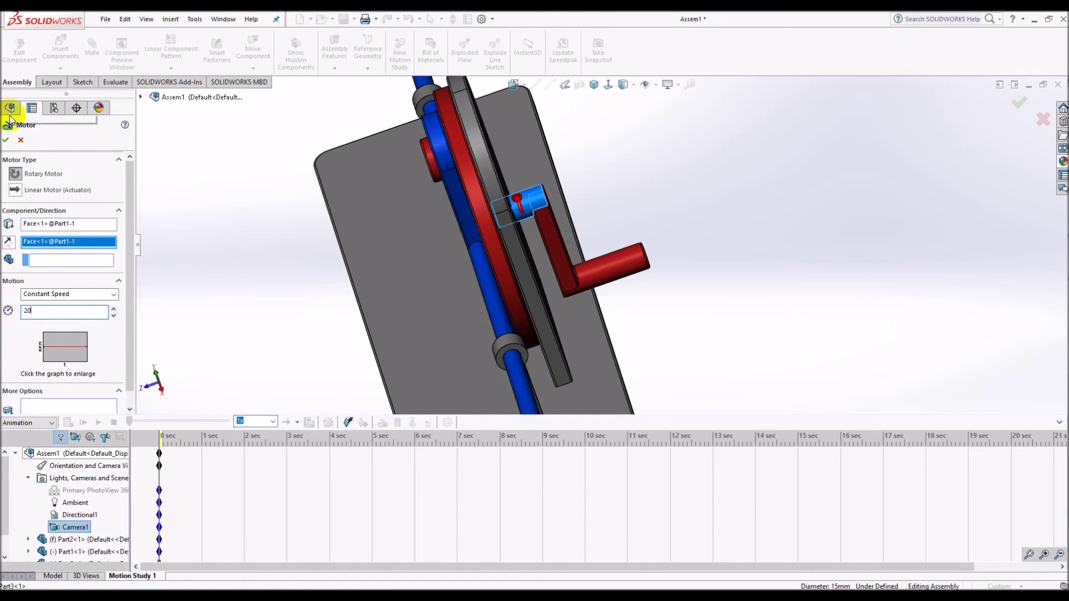
click(7, 143)
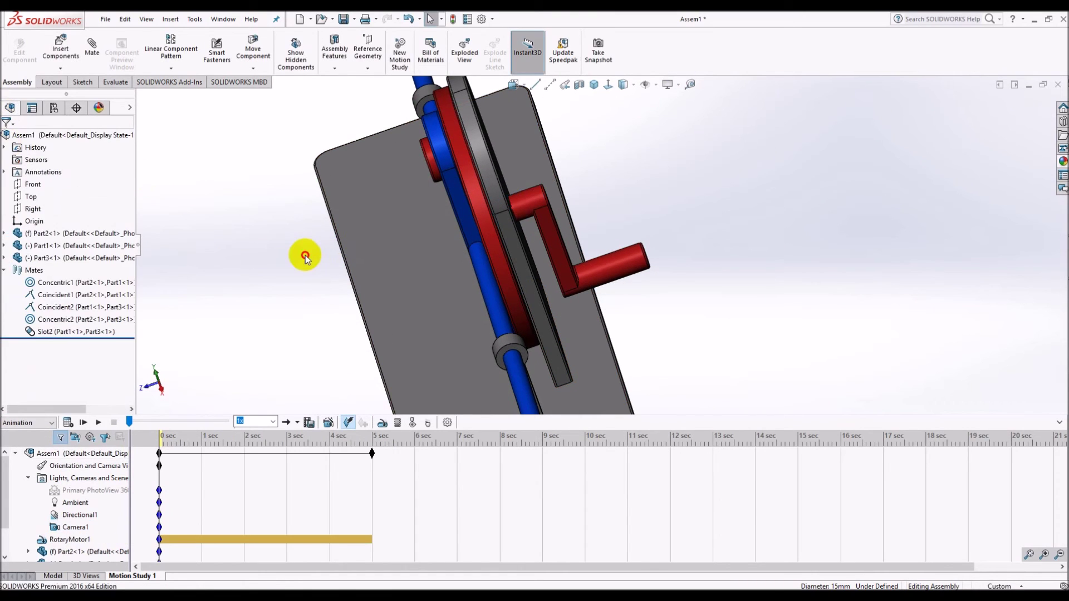
- Switch to the Camera1 view and calculate the 5-second motion study
right_click(73, 528)
click(107, 465)
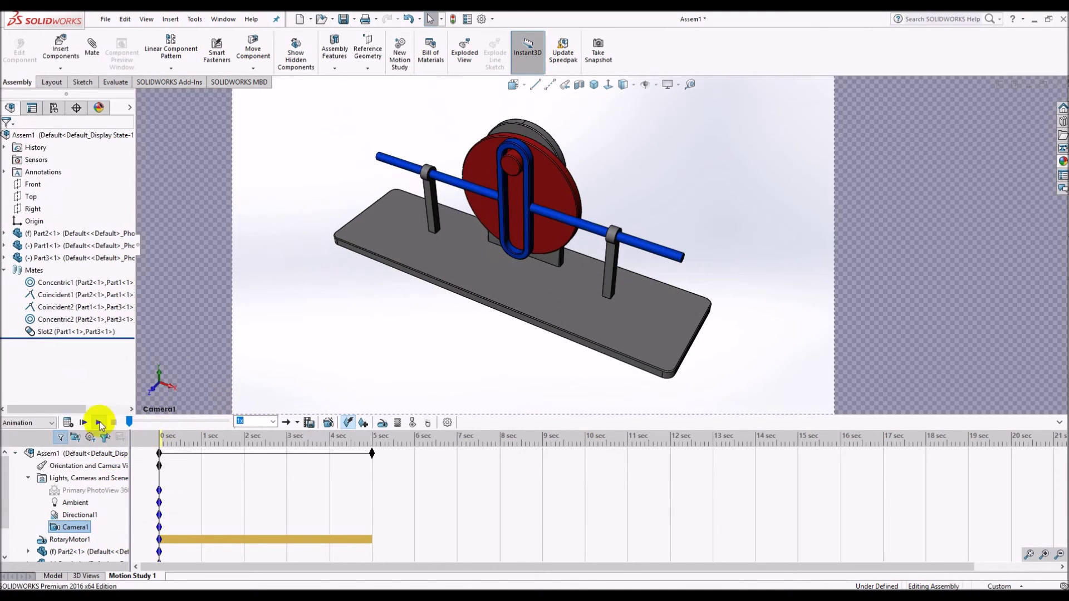
click(69, 426)
right_click(79, 468)
click(95, 473)
right_click(76, 467)
right_click(69, 527)
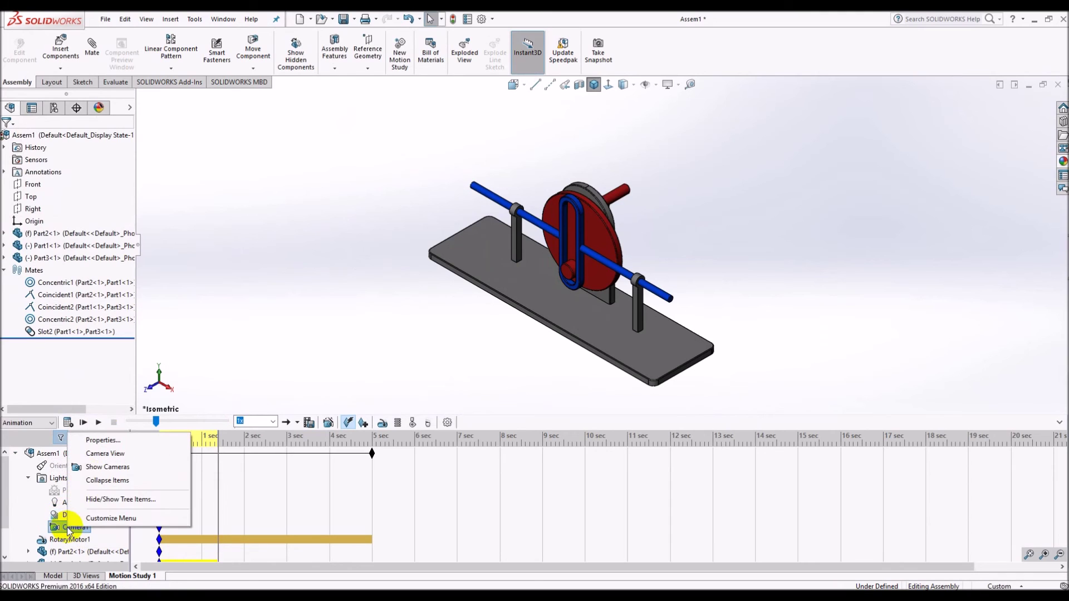
- View through Camera1 and recalculate the study extended to 15 seconds
click(91, 459)
click(69, 422)
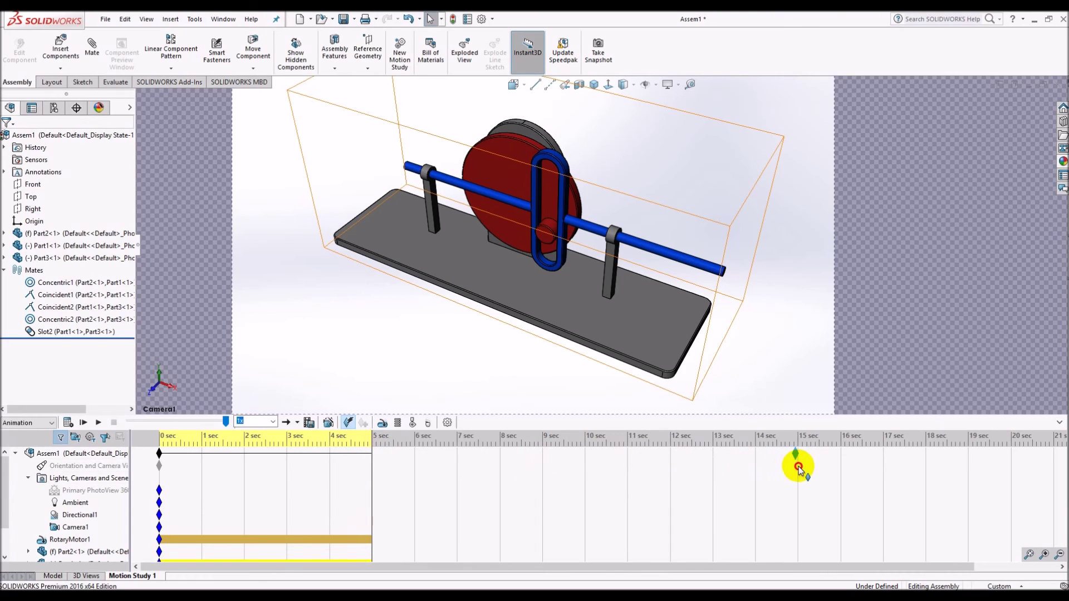
click(68, 425)
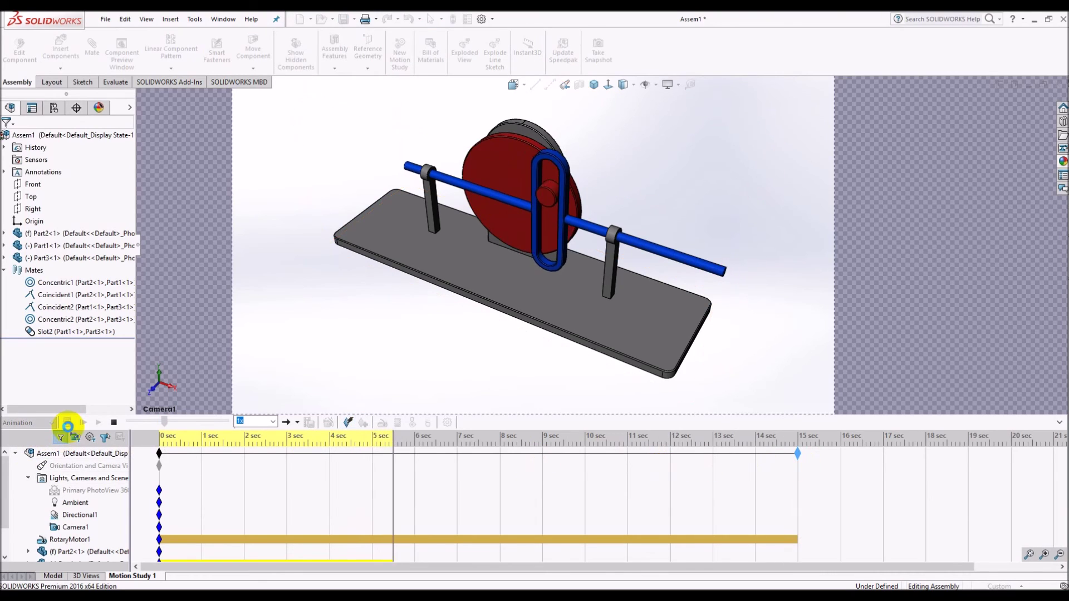